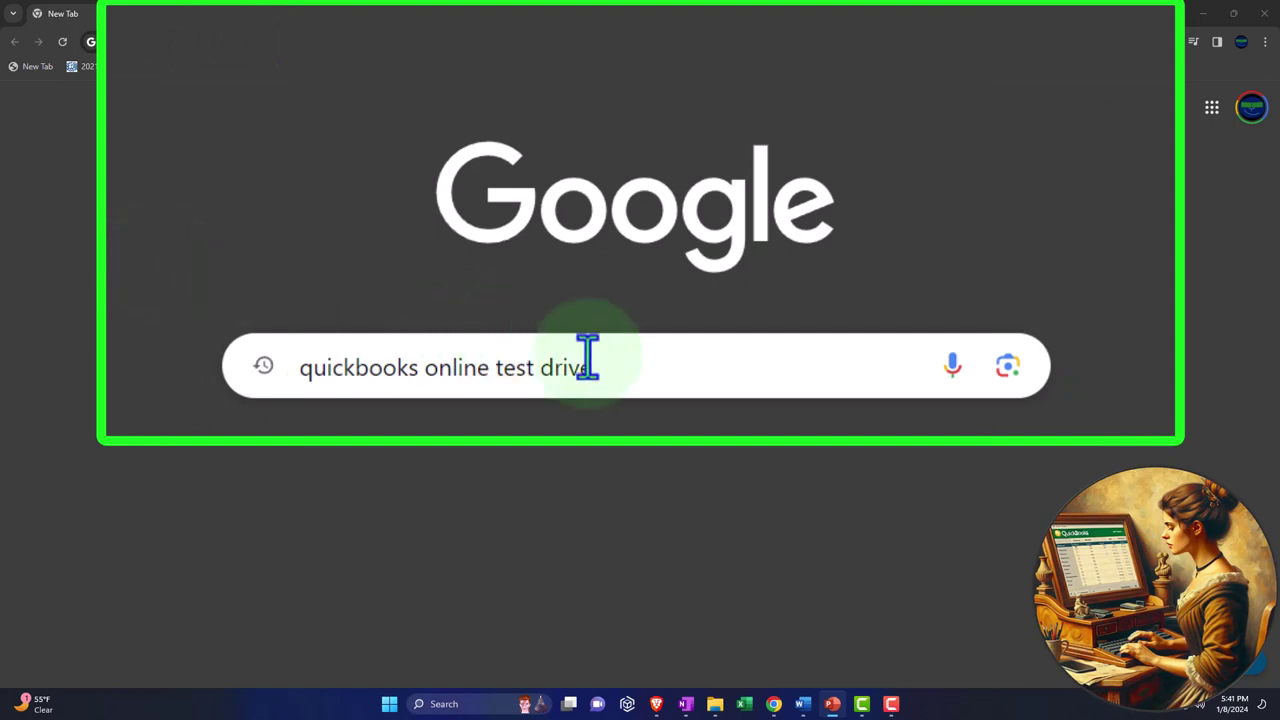
Step: Search Google for "quickbooks online test drive" and open the Test drive QuickBooks Online help article
{"action": "left_click", "coordinate": [652, 367]}
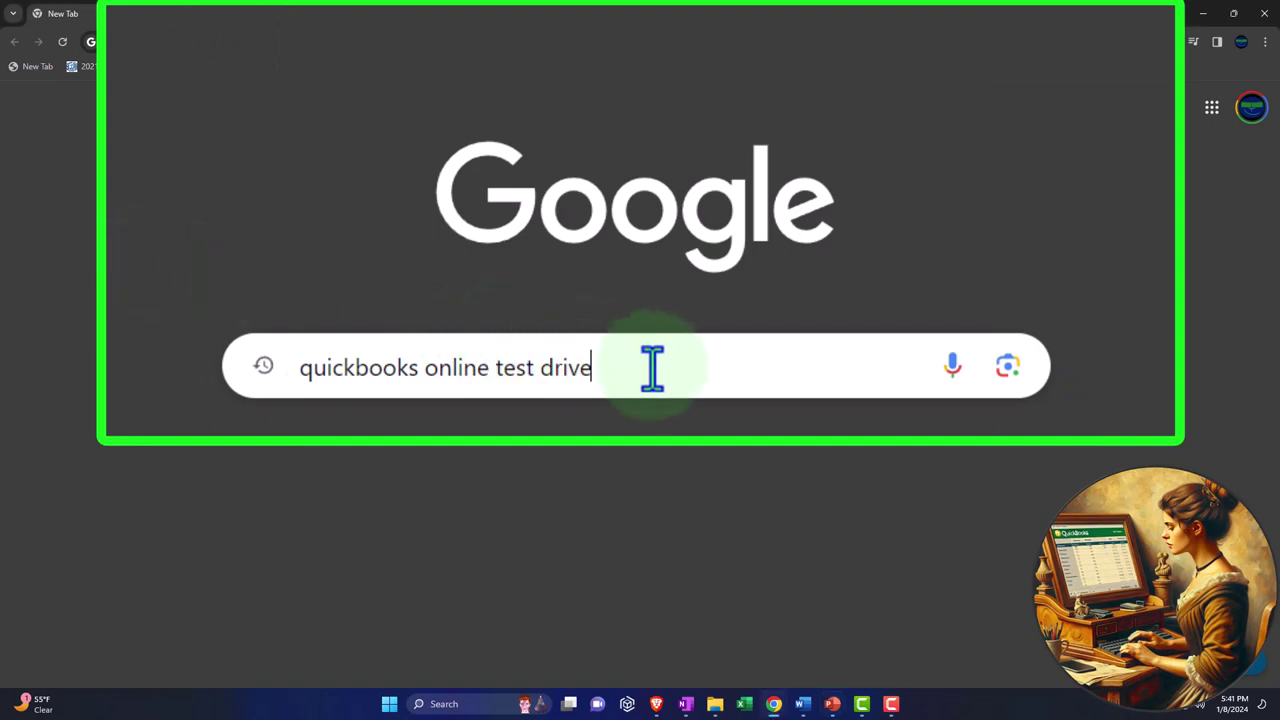
{"action": "key", "text": "Return"}
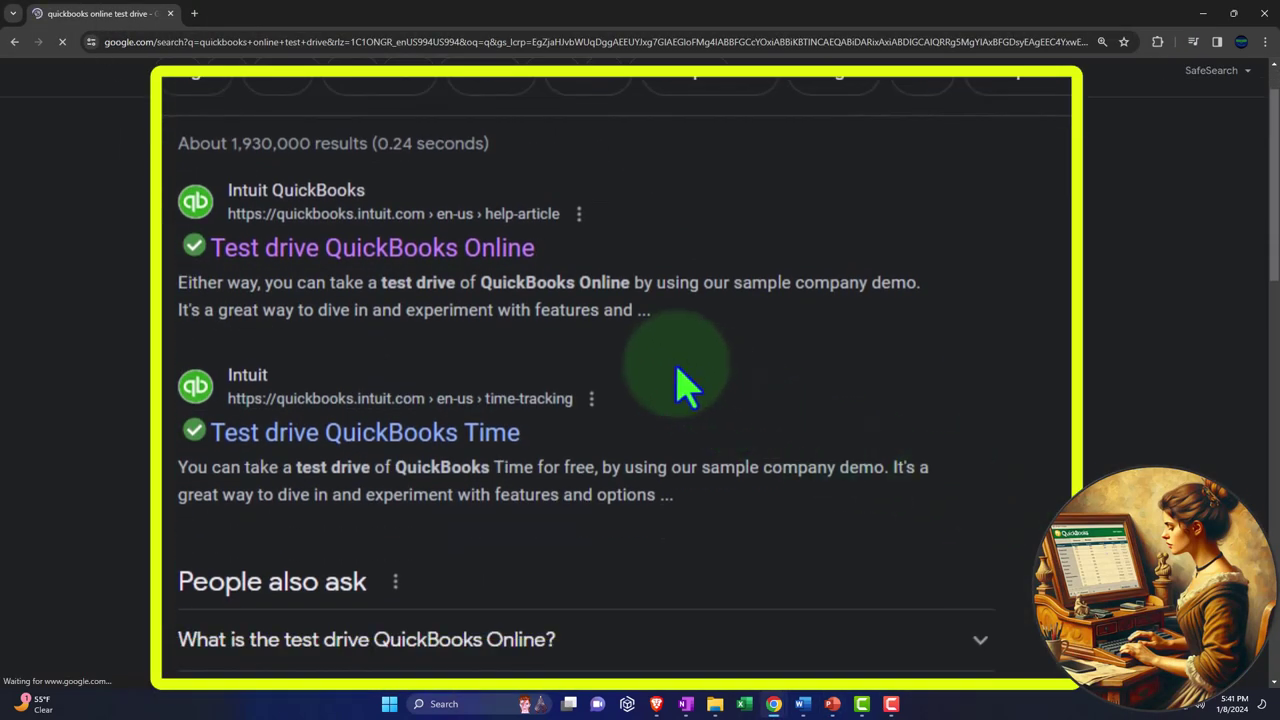
{"action": "left_click", "coordinate": [495, 251]}
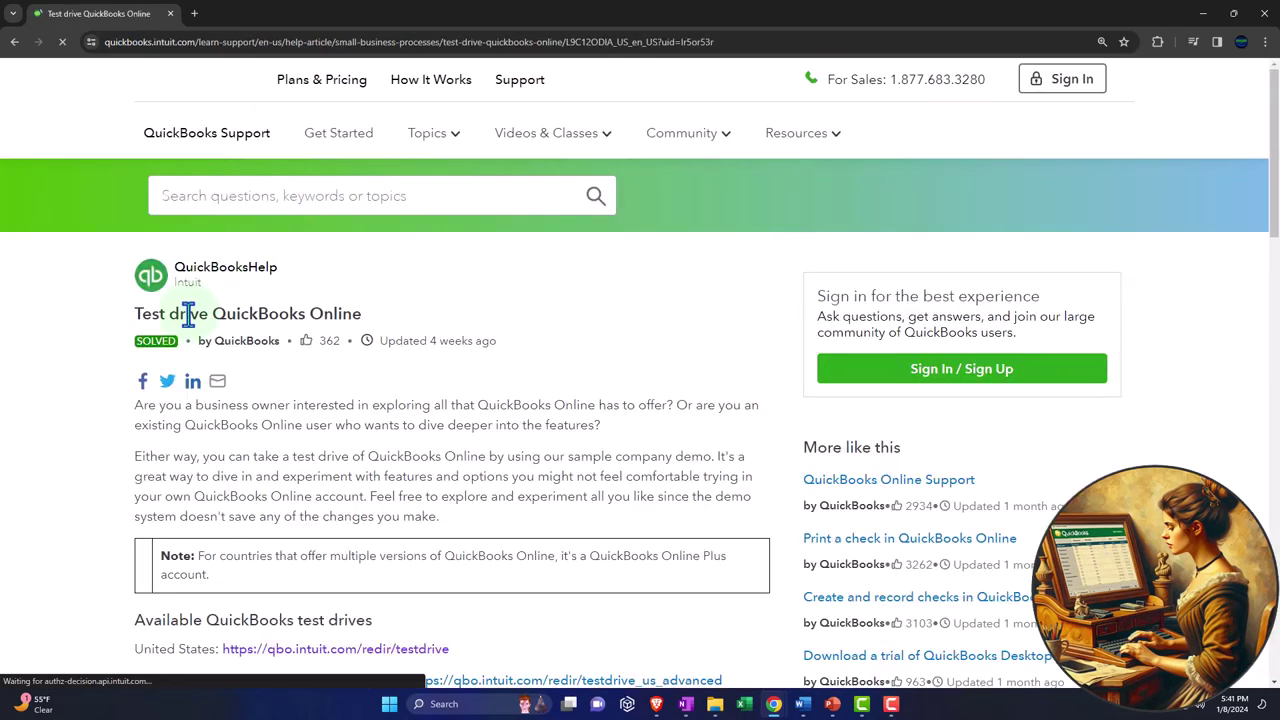
Step: Launch the United States QuickBooks Online test drive from the article and complete the security verification
{"action": "scroll", "coordinate": [71, 409], "scroll_direction": "down", "scroll_amount": 3}
{"action": "left_click", "coordinate": [364, 315]}
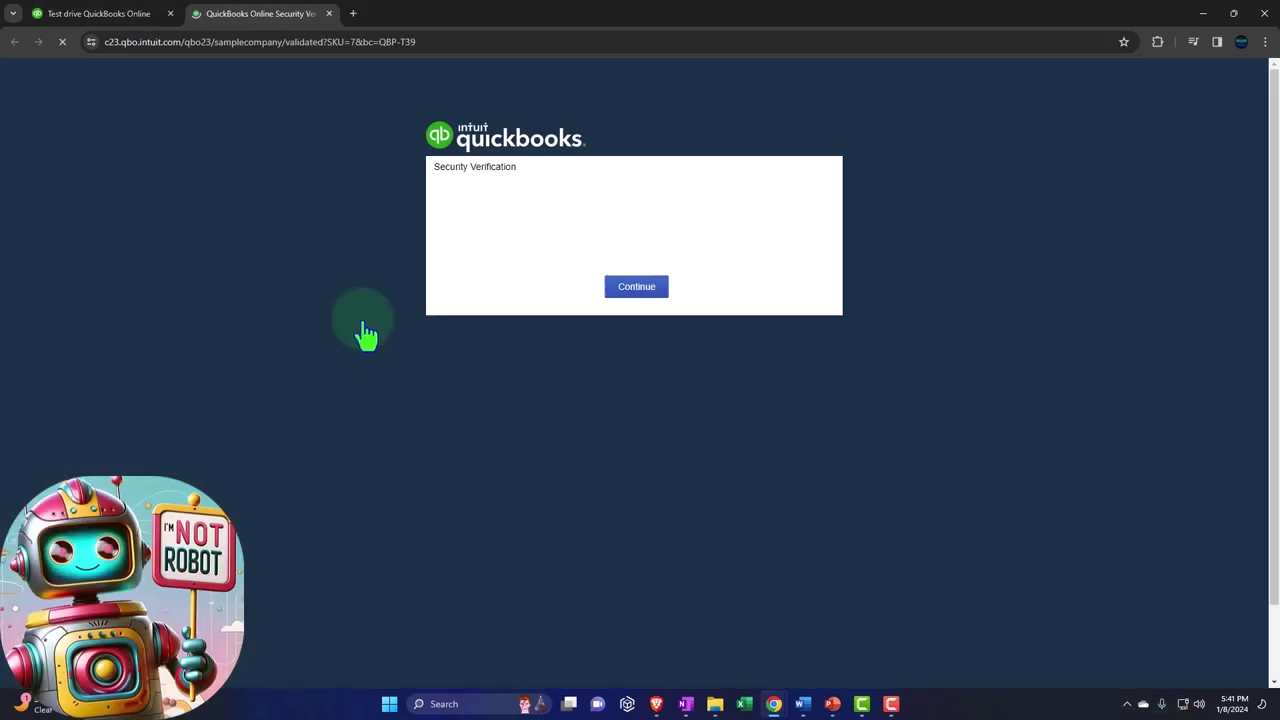
{"action": "left_click", "coordinate": [557, 221]}
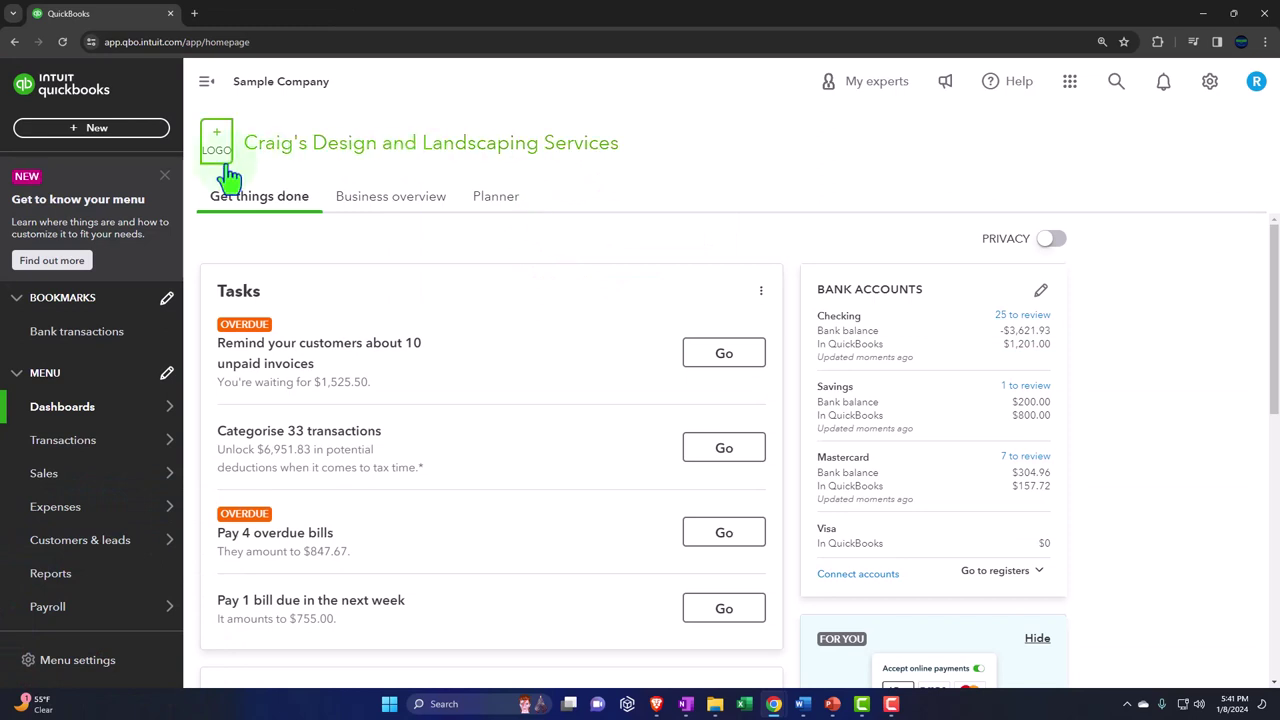
Step: Dismiss the menu introduction notice and open the favorite Balance Sheet and Profit and Loss reports in separate new browser tabs
{"action": "left_click", "coordinate": [164, 176]}
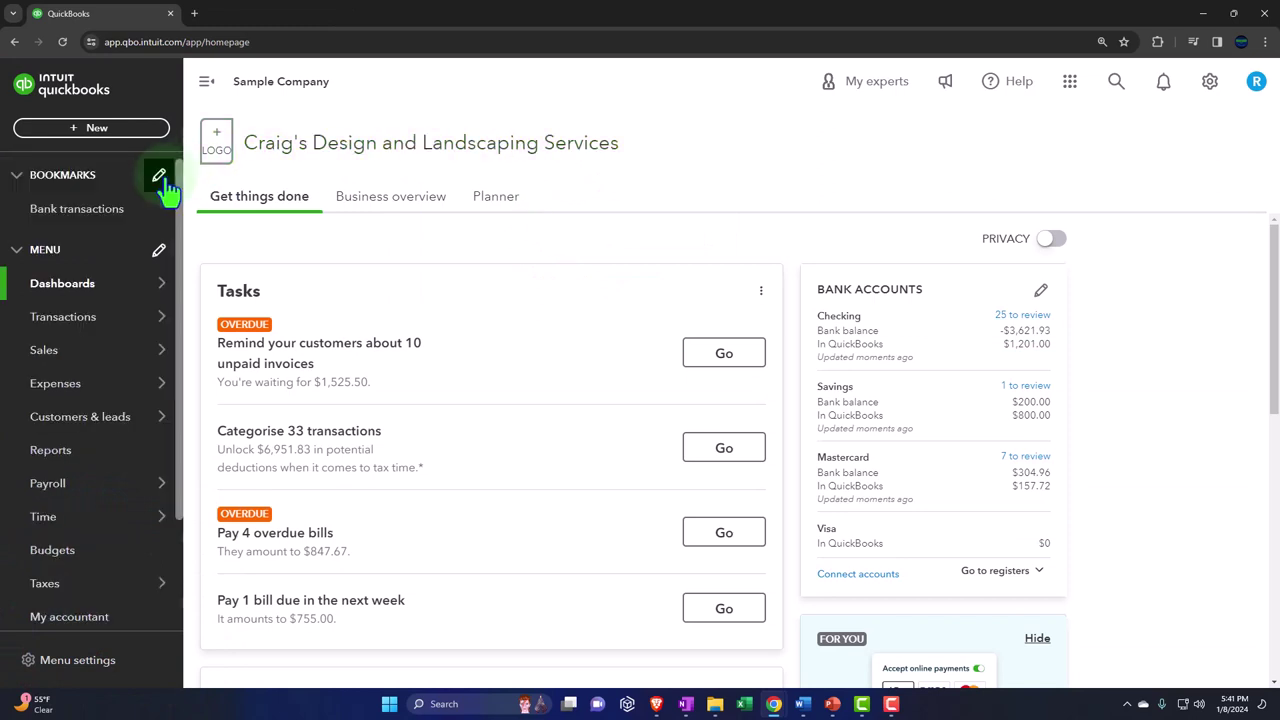
{"action": "left_click", "coordinate": [63, 452]}
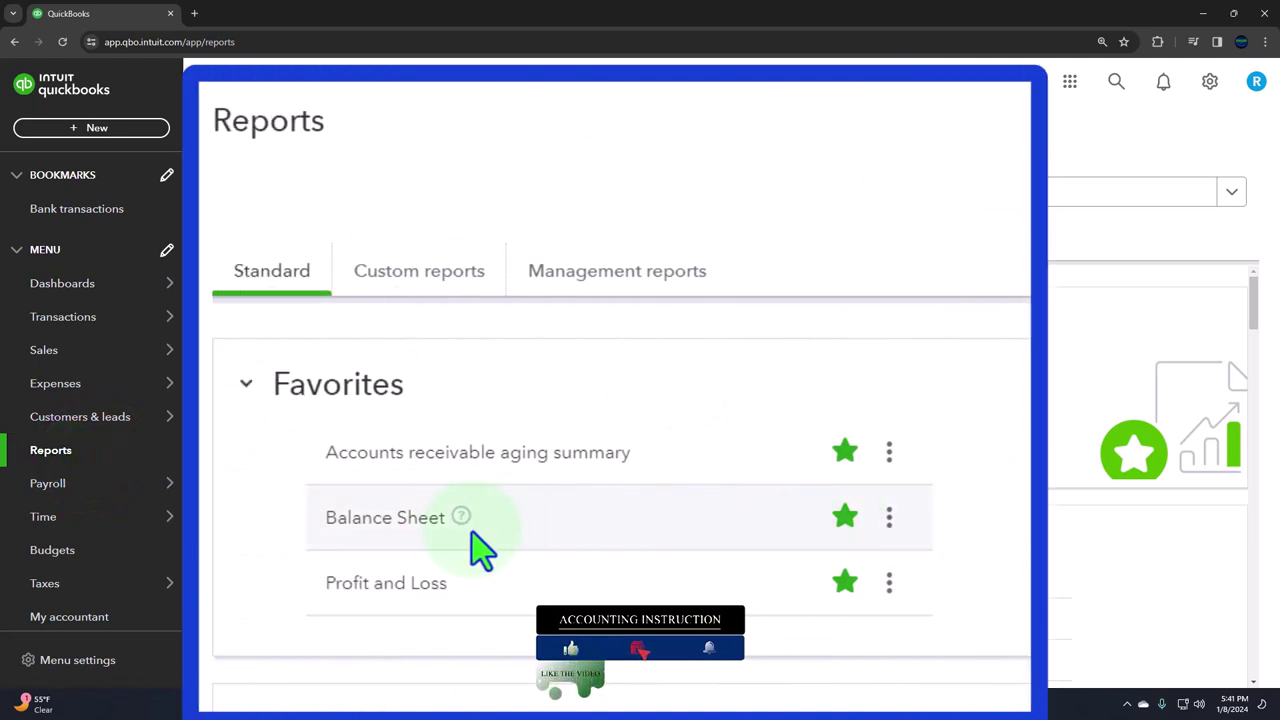
{"action": "right_click", "coordinate": [423, 521]}
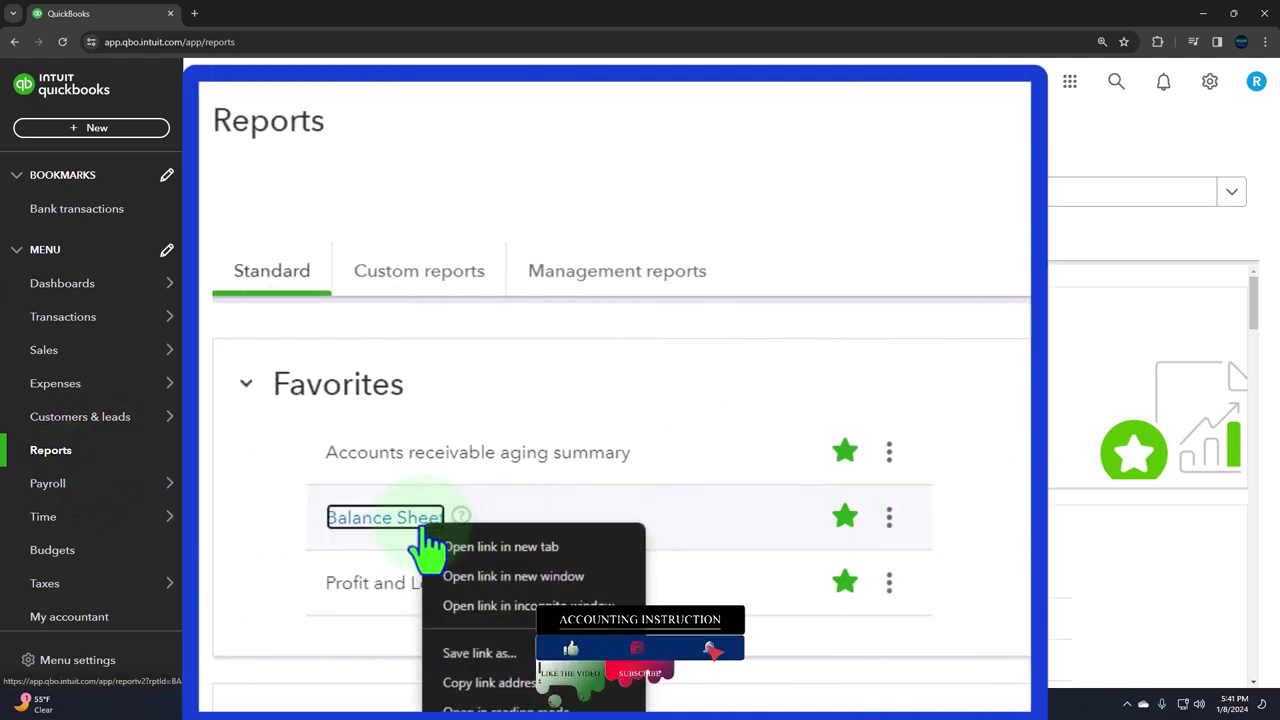
{"action": "left_click", "coordinate": [562, 549]}
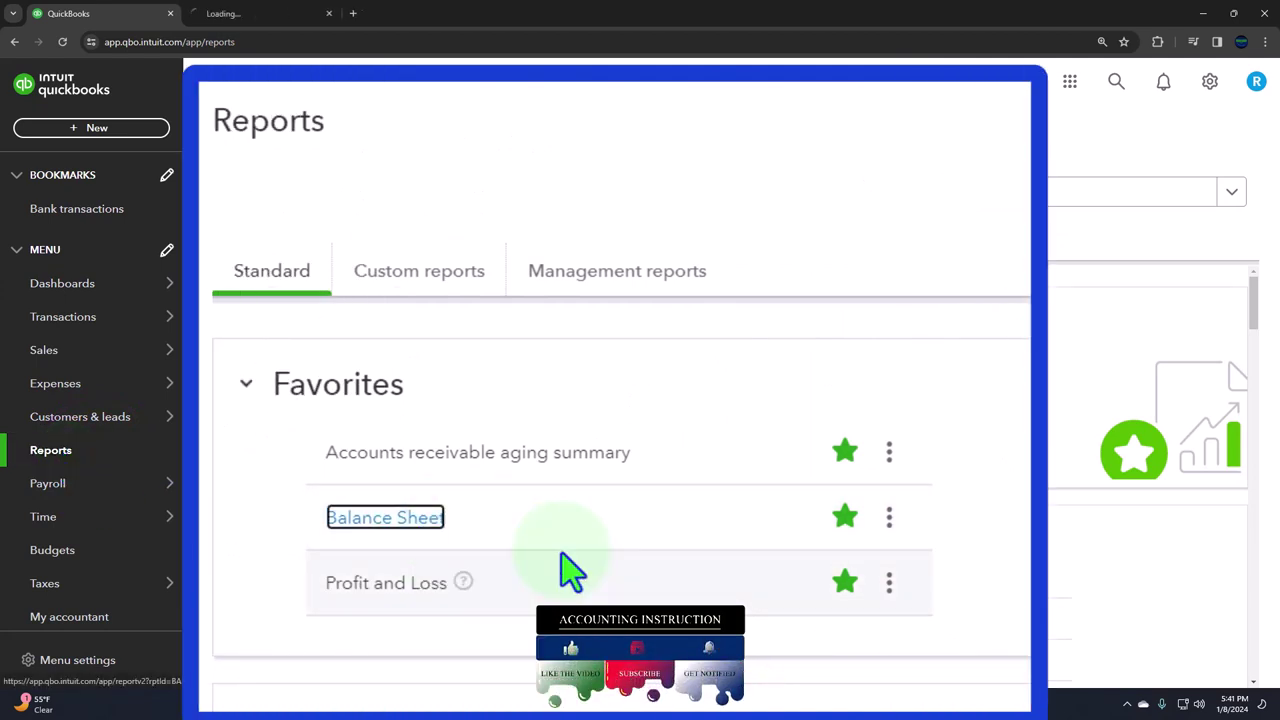
{"action": "right_click", "coordinate": [428, 598]}
{"action": "left_click", "coordinate": [548, 604]}
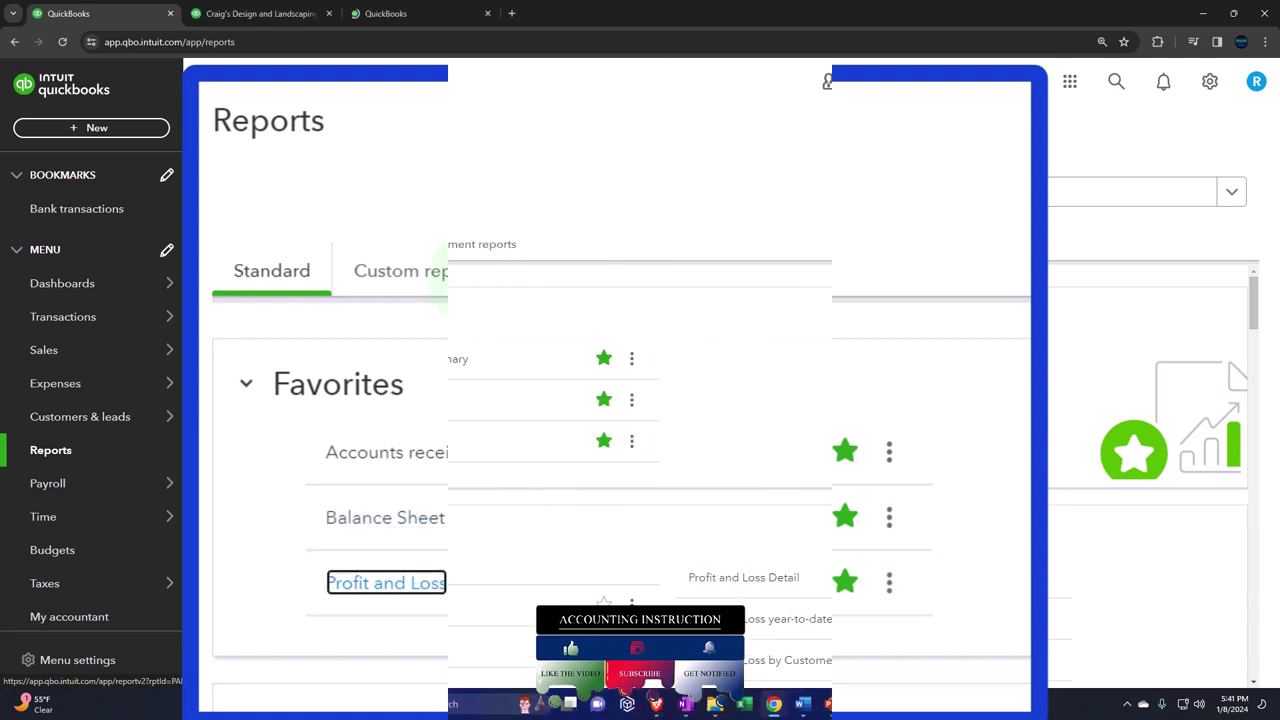
Step: In the Balance Sheet report, hide the navigation menu and run the report for 01/01/2023 to 12/31/2023
{"action": "left_click", "coordinate": [291, 16]}
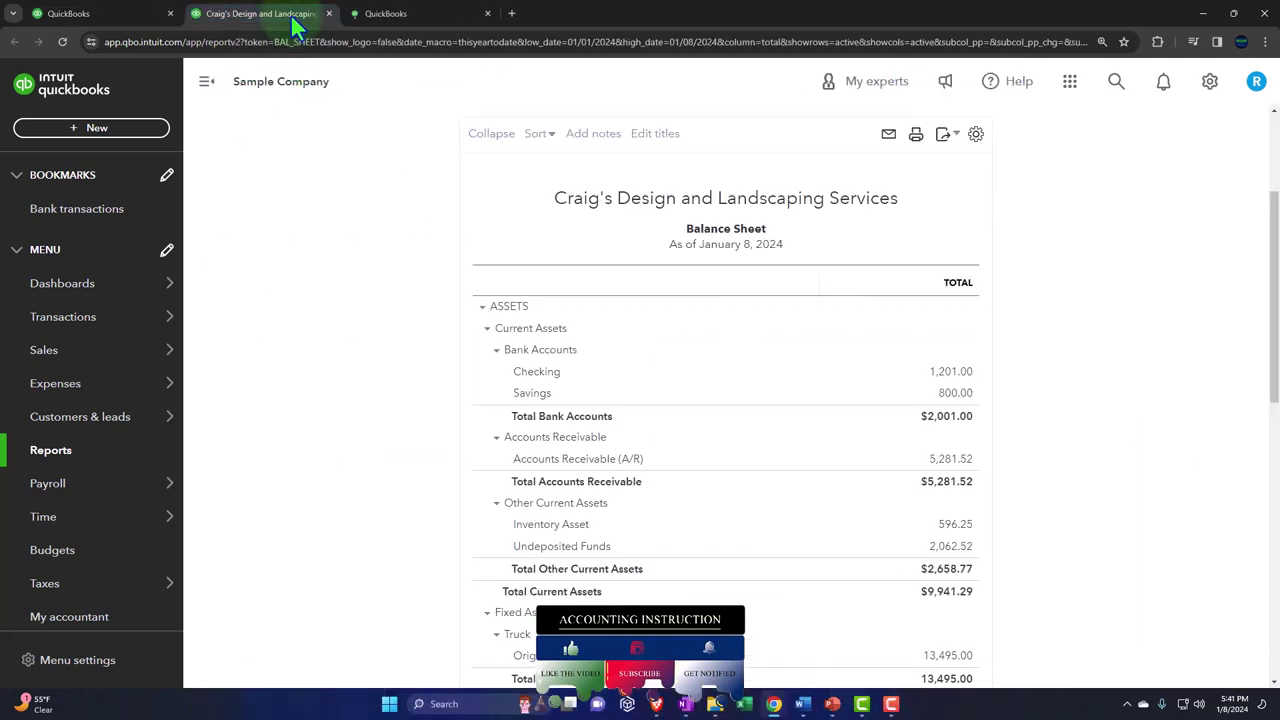
{"action": "left_click", "coordinate": [206, 81]}
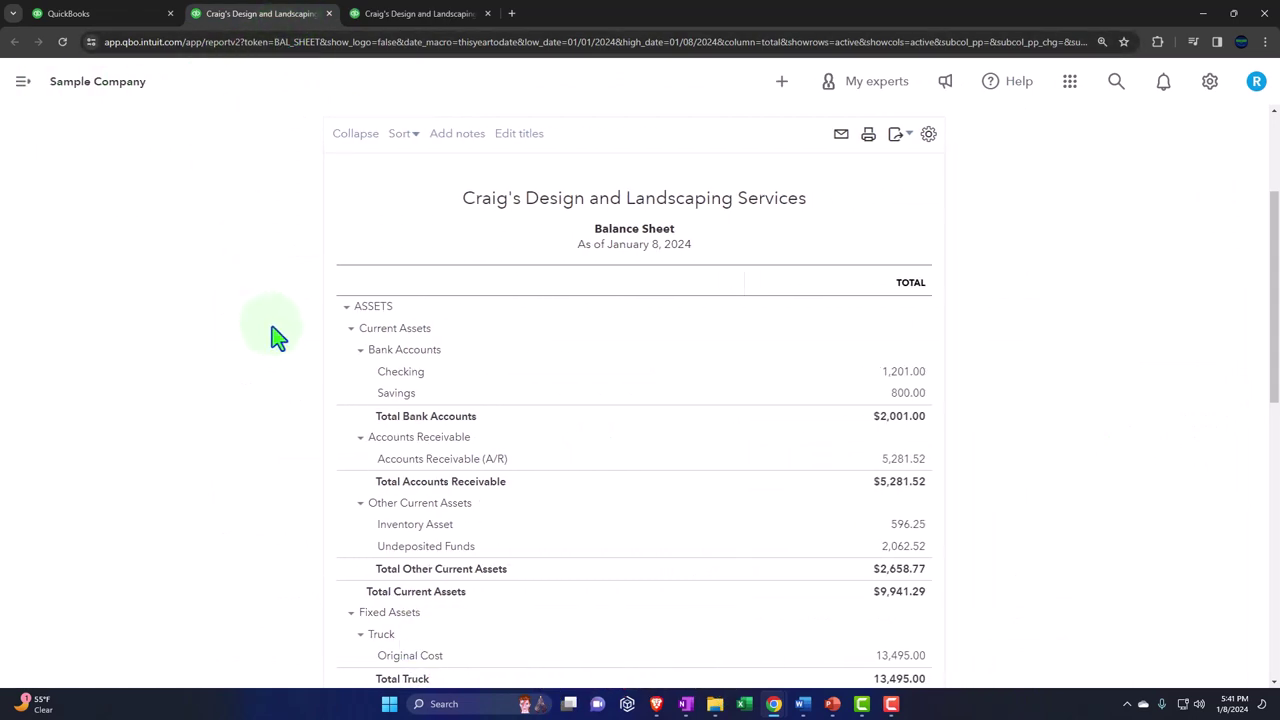
{"action": "scroll", "coordinate": [271, 337], "scroll_direction": "up", "scroll_amount": 3}
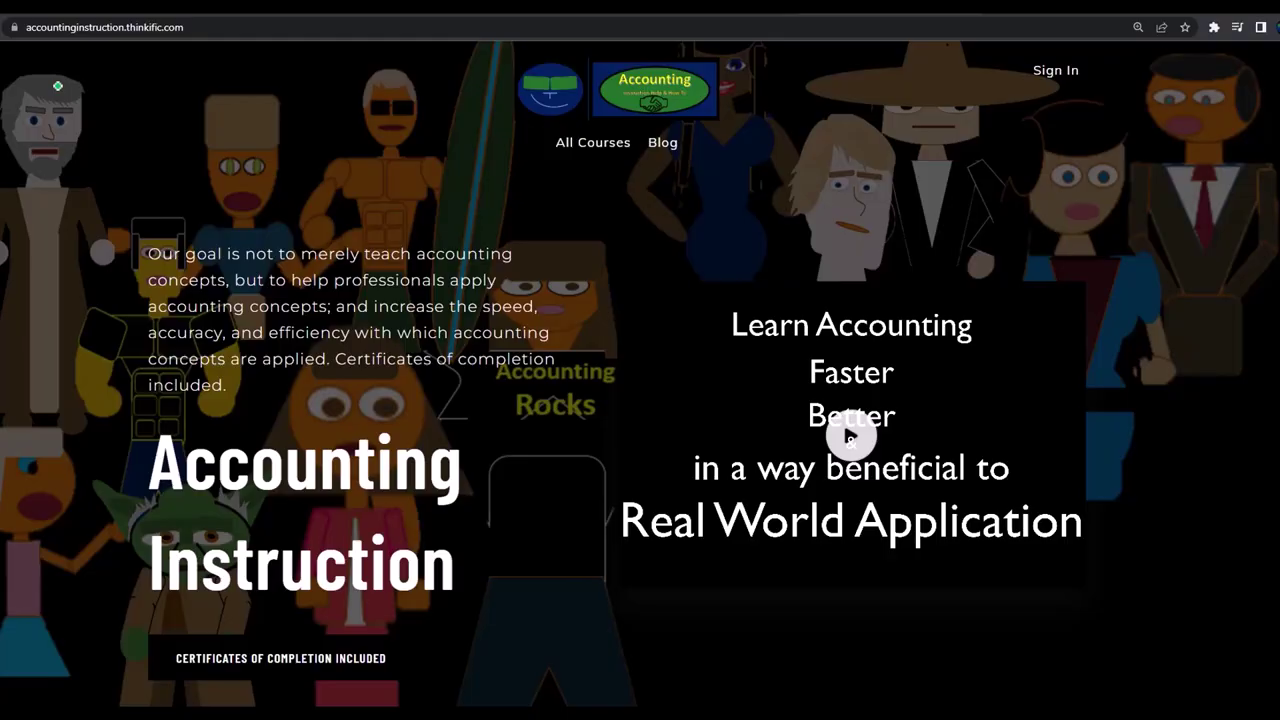
{"action": "type", "text": "01012023"}
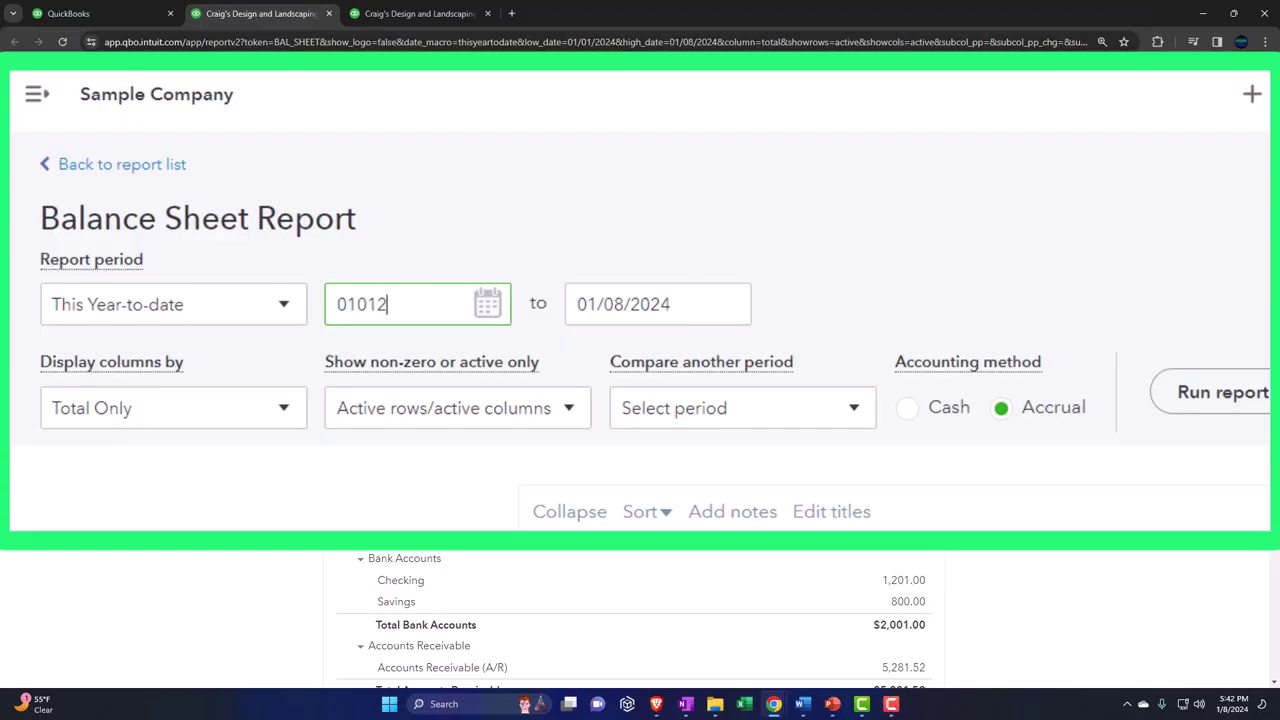
{"action": "key", "text": "Tab"}
{"action": "type", "text": "12312023"}
{"action": "key", "text": "Tab"}
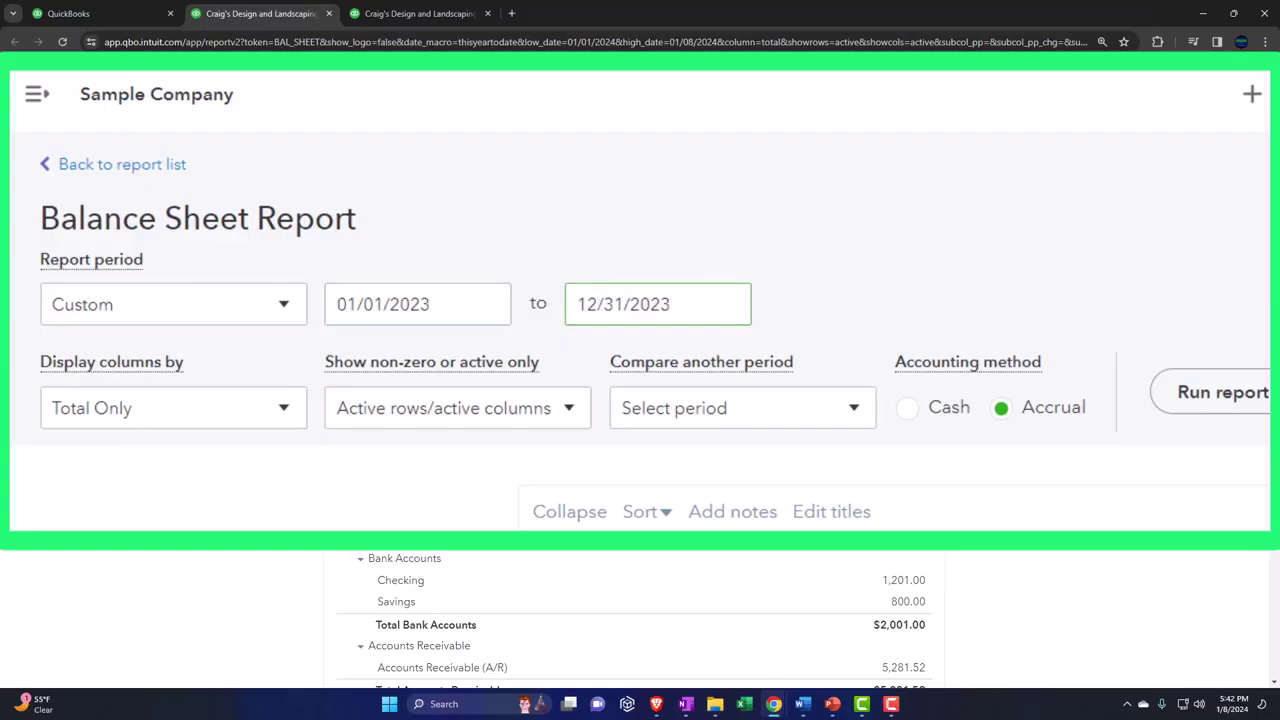
{"action": "left_click", "coordinate": [1222, 395]}
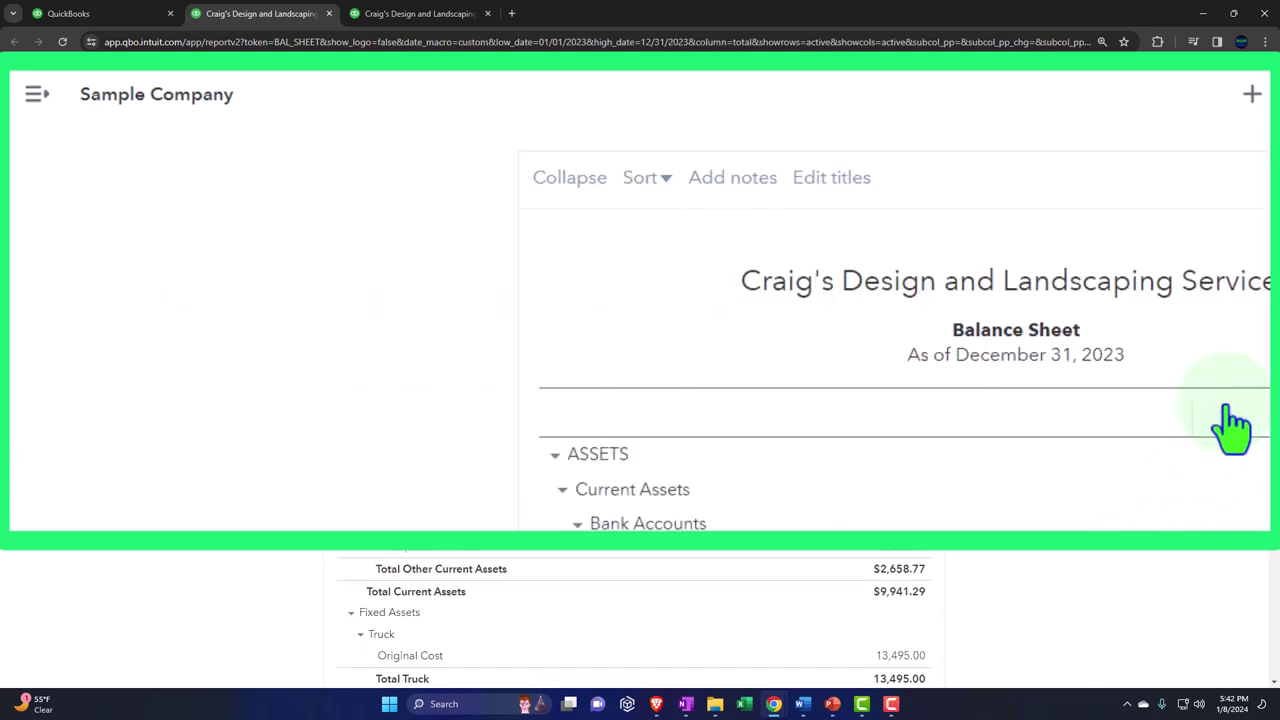
Step: In the Profit and Loss report, hide the navigation menu and run the report for 01/01/2023 to 12/31/2023
{"action": "left_click", "coordinate": [427, 16]}
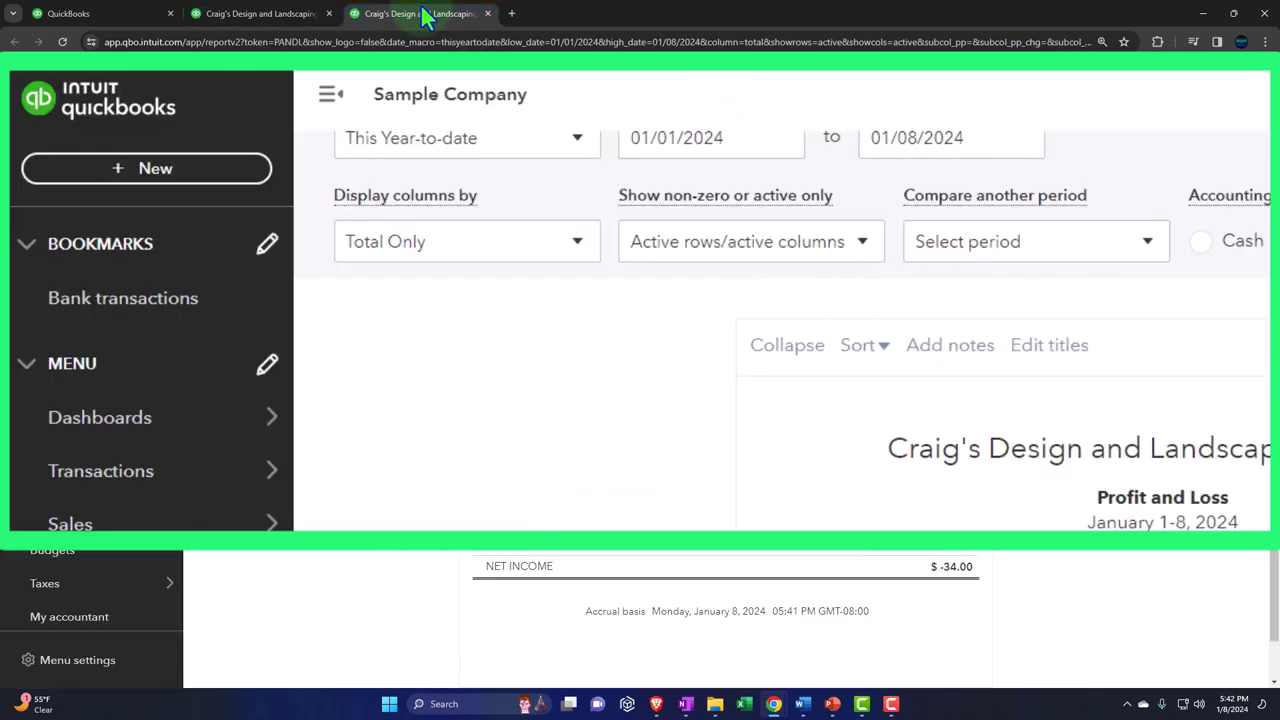
{"action": "left_click", "coordinate": [333, 95]}
{"action": "scroll", "coordinate": [411, 386], "scroll_direction": "up", "scroll_amount": 3}
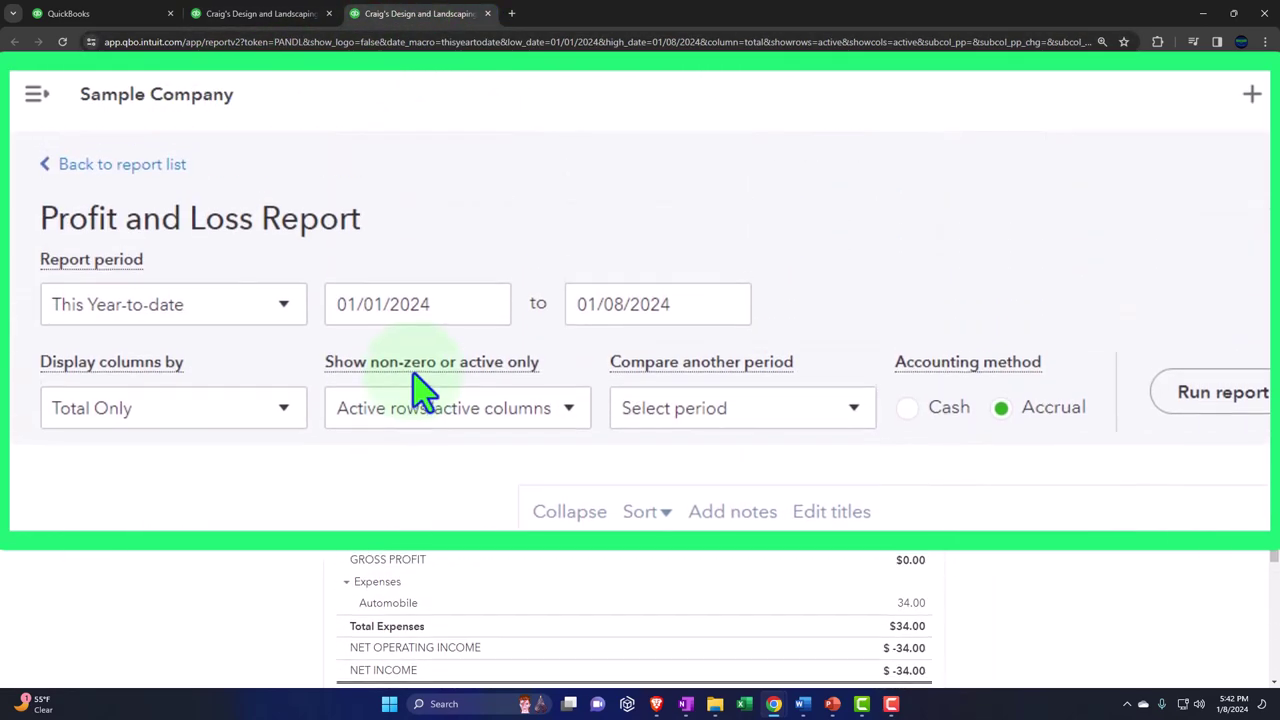
{"action": "left_click", "coordinate": [445, 304]}
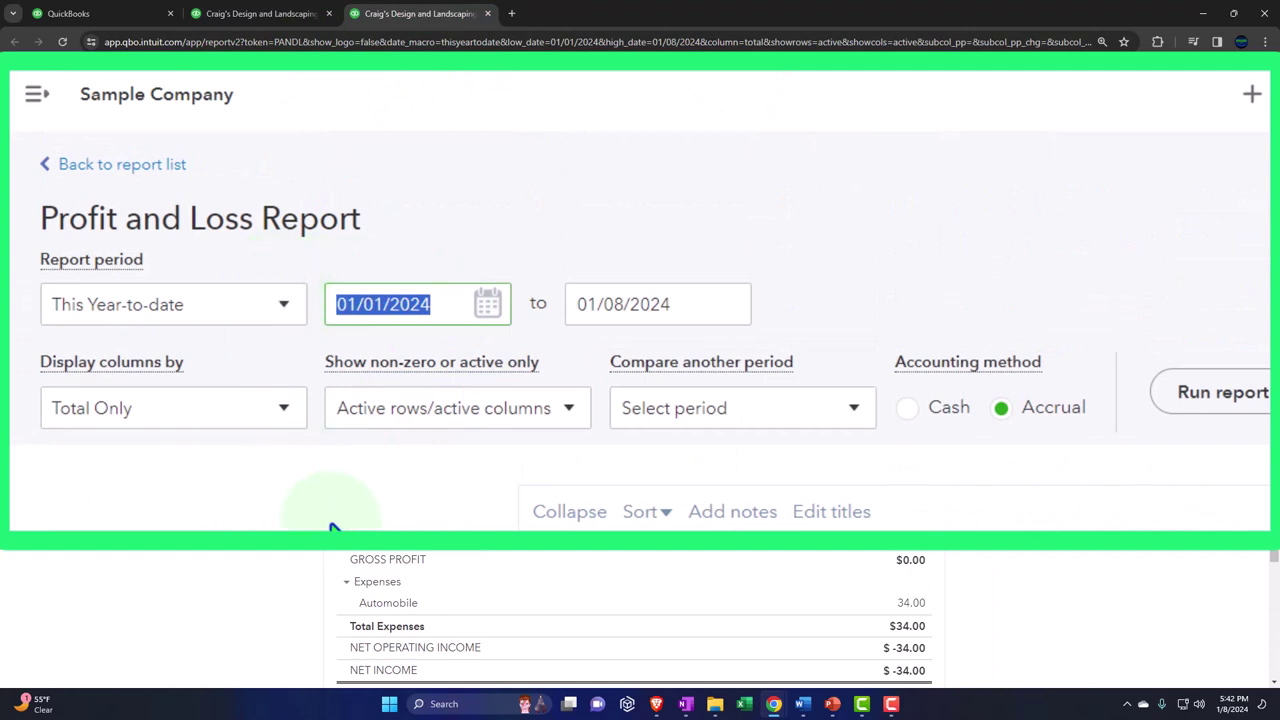
{"action": "type", "text": "01012023"}
{"action": "key", "text": "Tab"}
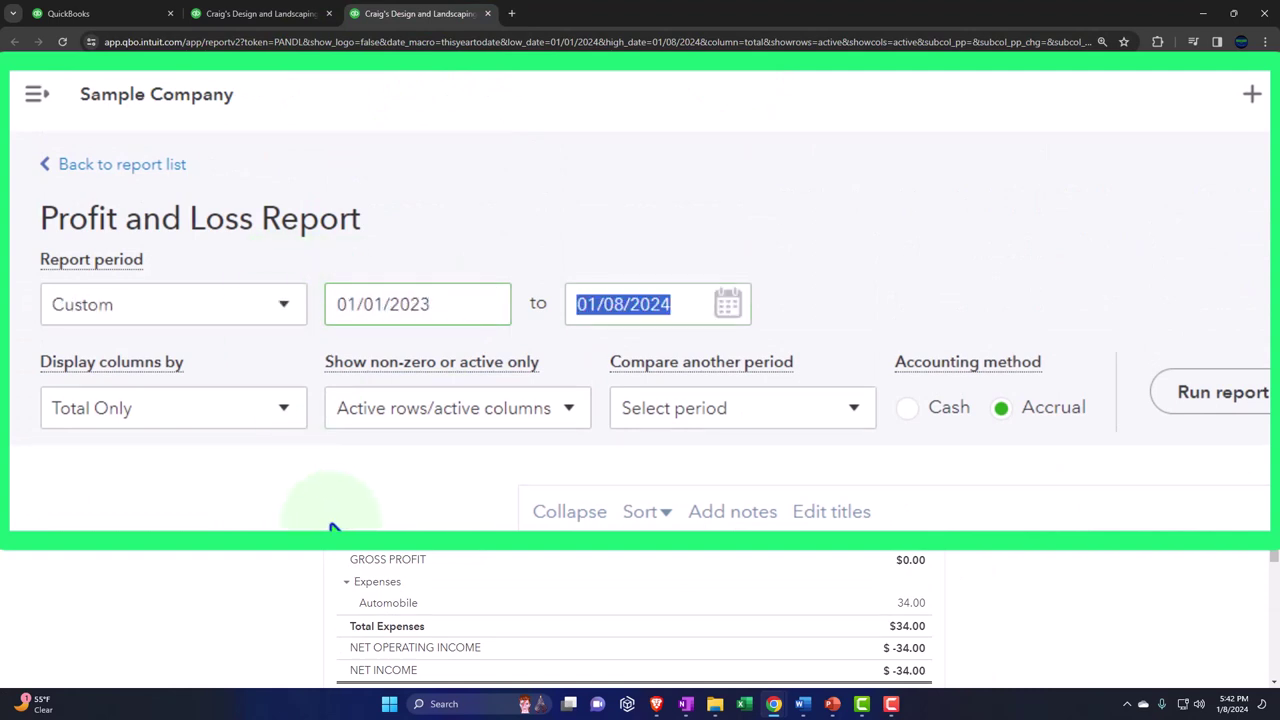
{"action": "type", "text": "12312023"}
{"action": "left_click", "coordinate": [948, 494]}
{"action": "left_click", "coordinate": [1215, 393]}
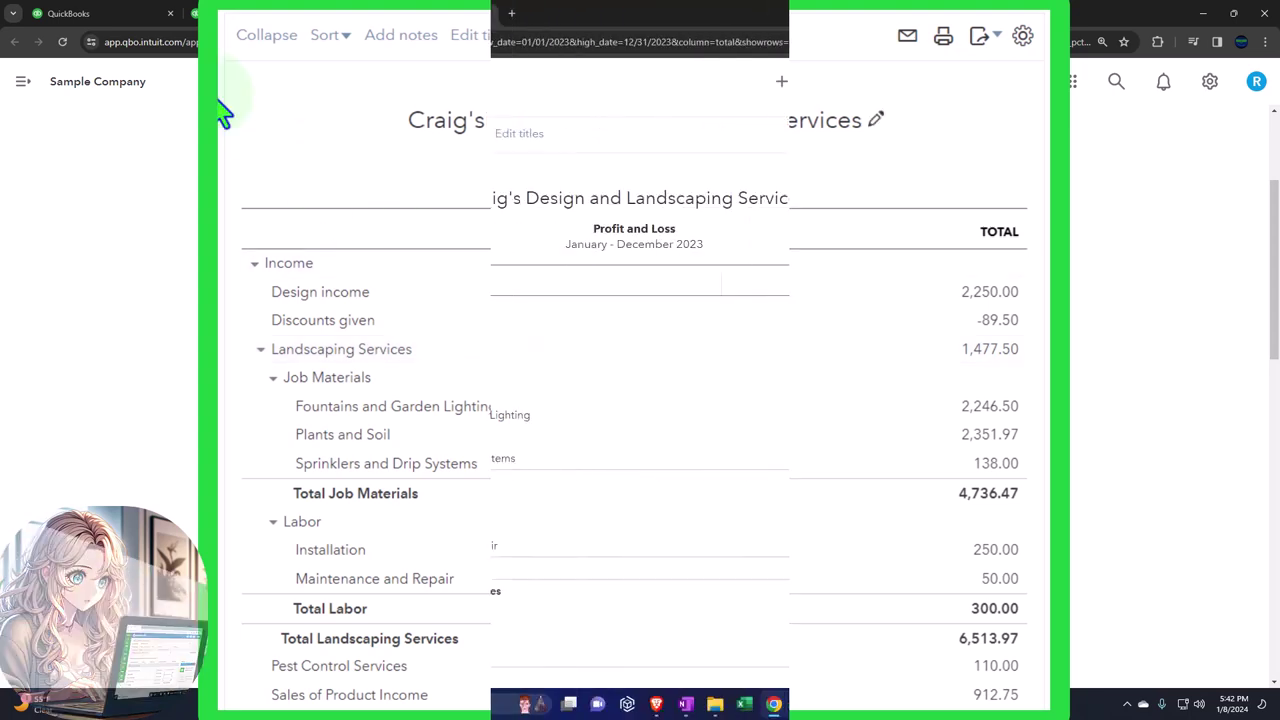
Step: Return to the standard report list, hide the navigation menu, and look through the report groups down to Sales and customers
{"action": "left_click", "coordinate": [127, 12]}
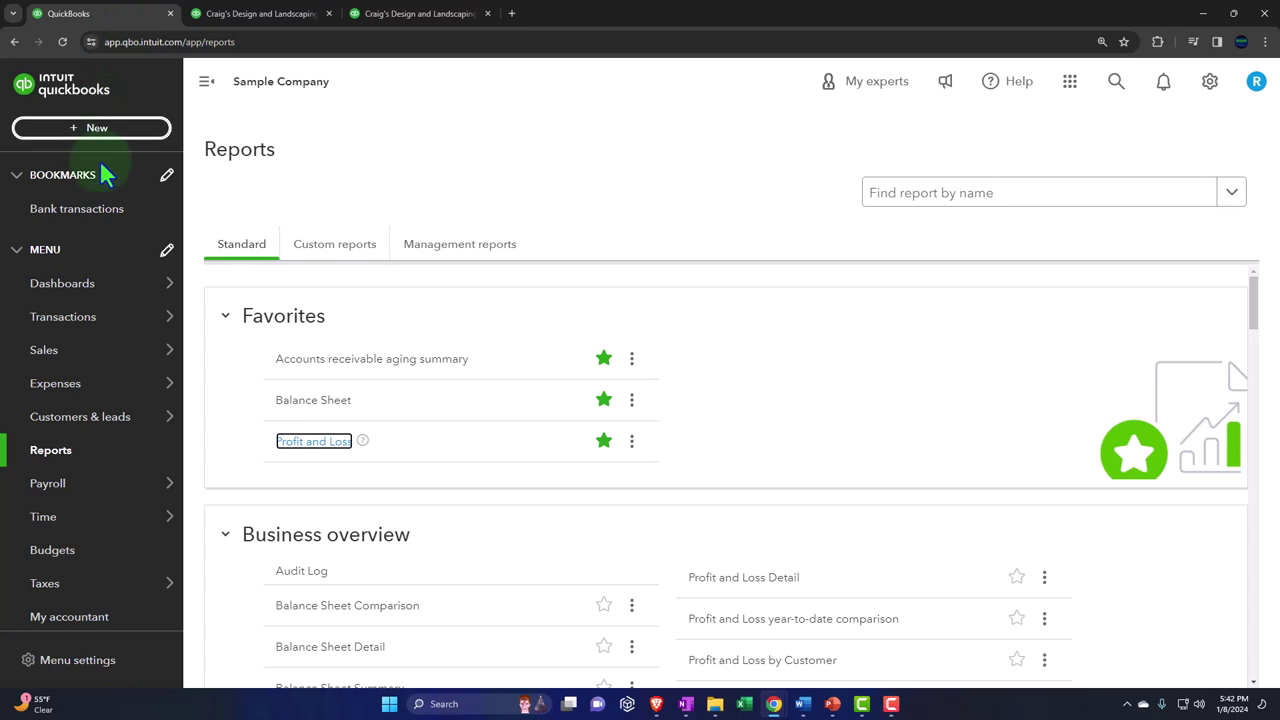
{"action": "left_click", "coordinate": [55, 458]}
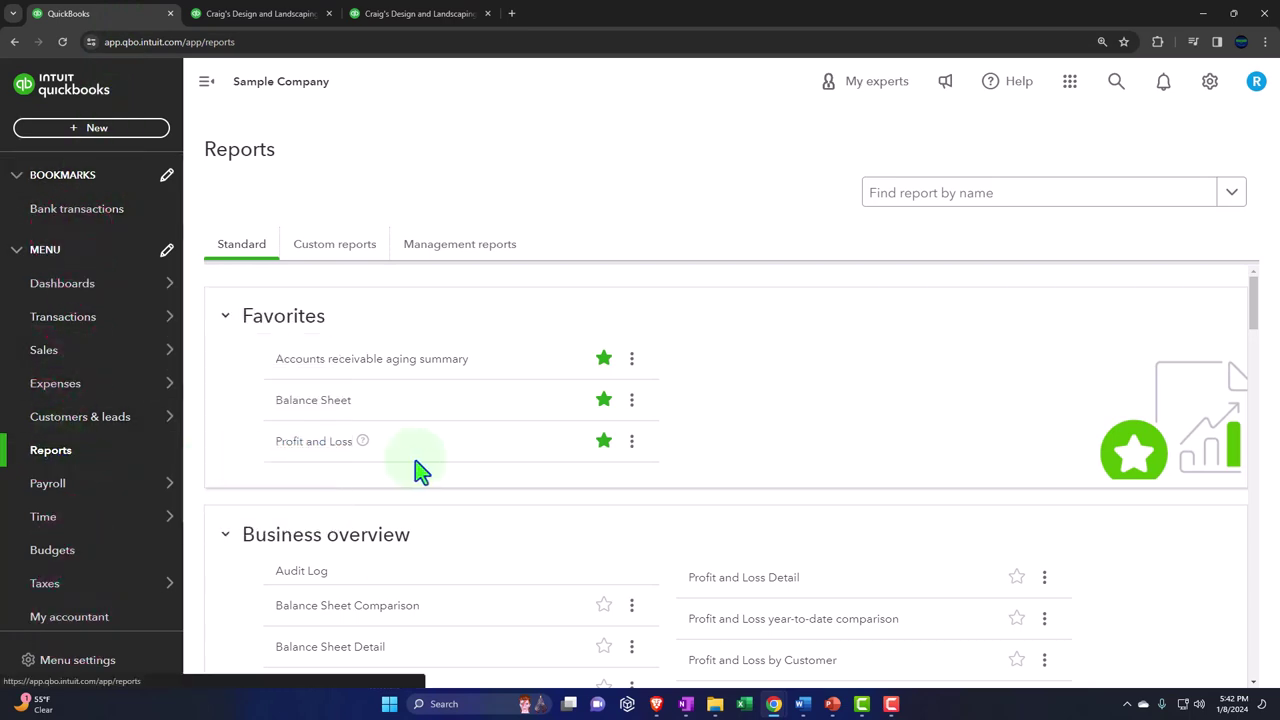
{"action": "left_click", "coordinate": [201, 88]}
{"action": "scroll", "coordinate": [177, 394], "scroll_direction": "down", "scroll_amount": 5}
{"action": "scroll", "coordinate": [183, 396], "scroll_direction": "down", "scroll_amount": 8}
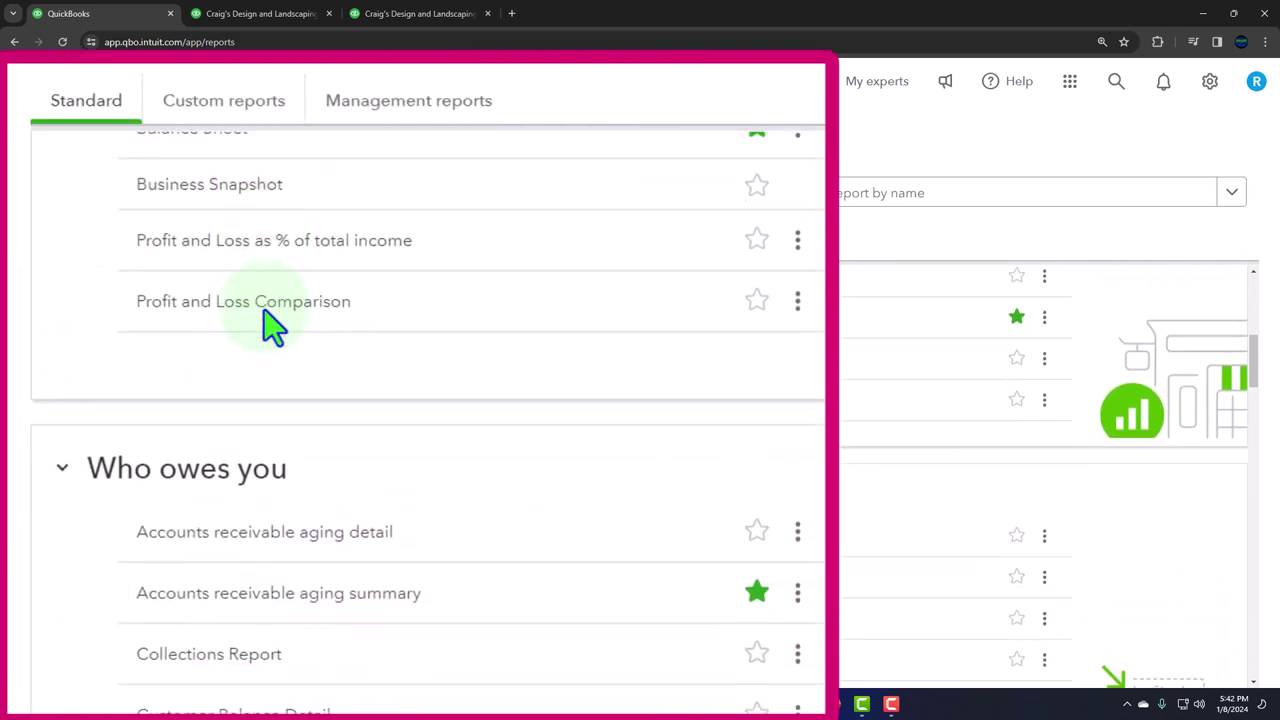
{"action": "scroll", "coordinate": [270, 324], "scroll_direction": "down", "scroll_amount": 2}
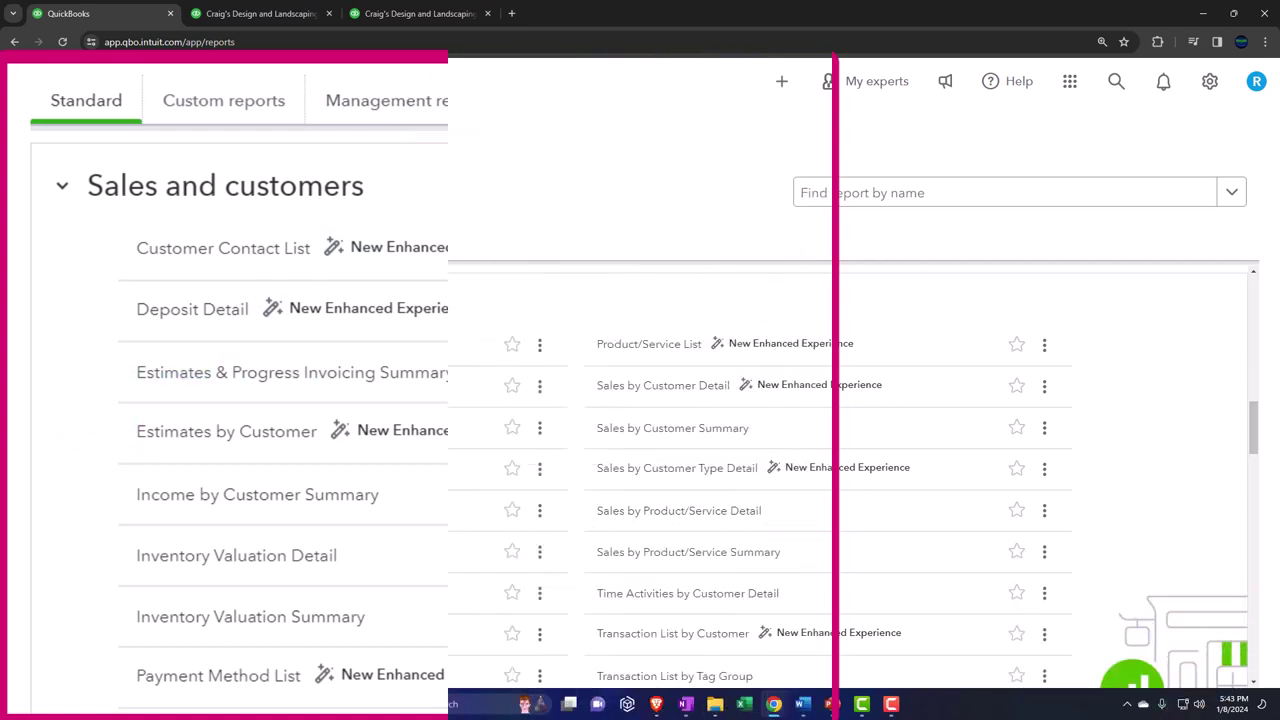
Step: Check the income accounts on the Profit and Loss and Accounts Receivable on the Balance Sheet, returning to the report list
{"action": "left_click", "coordinate": [430, 20]}
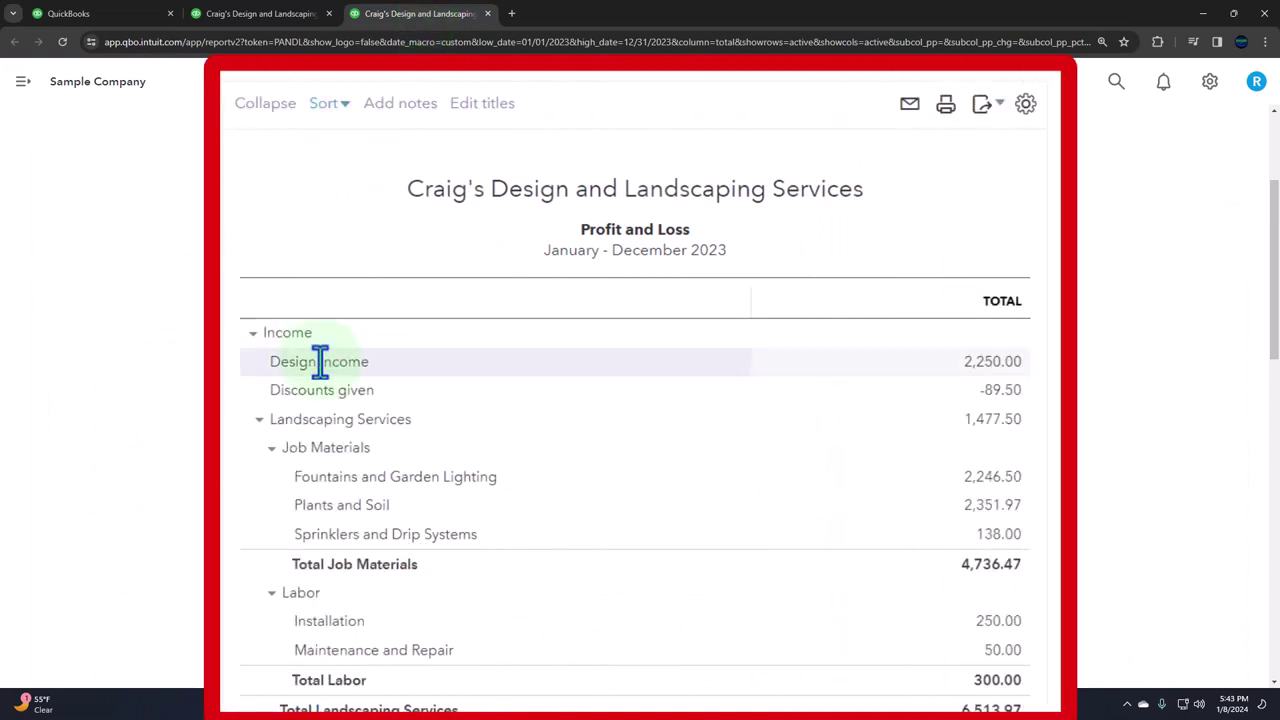
{"action": "left_click", "coordinate": [276, 20]}
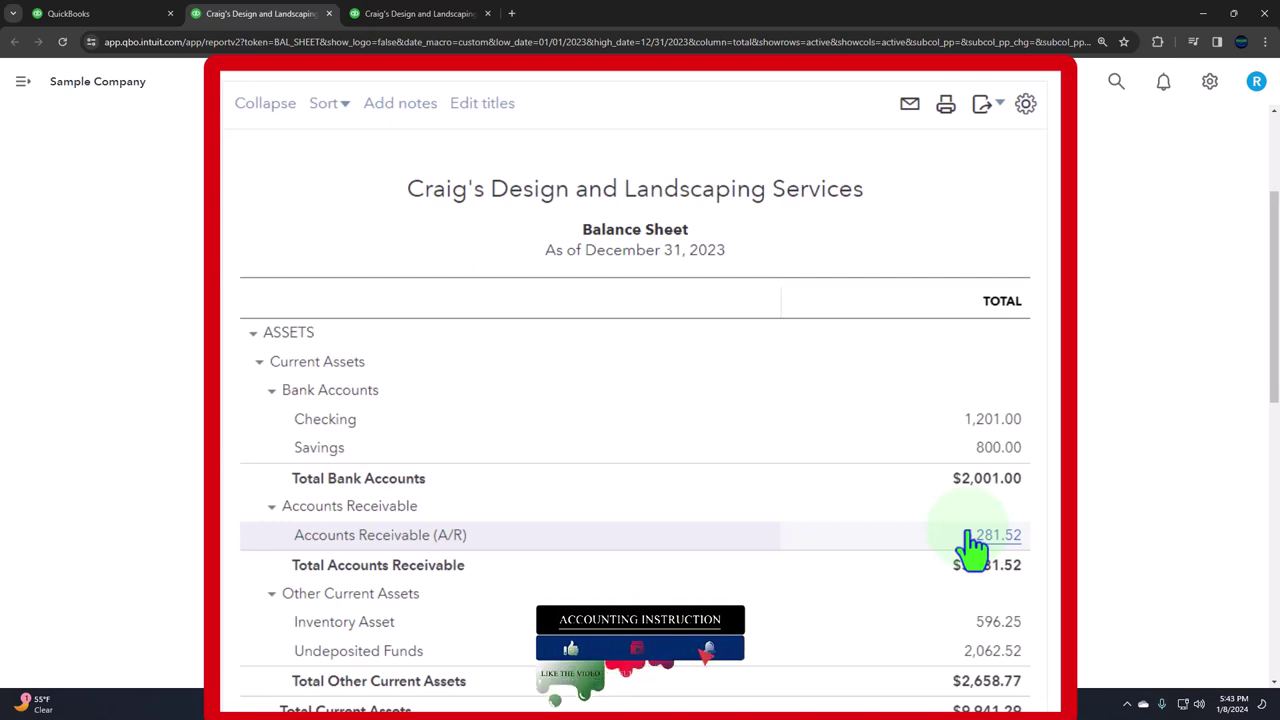
{"action": "left_click", "coordinate": [86, 14]}
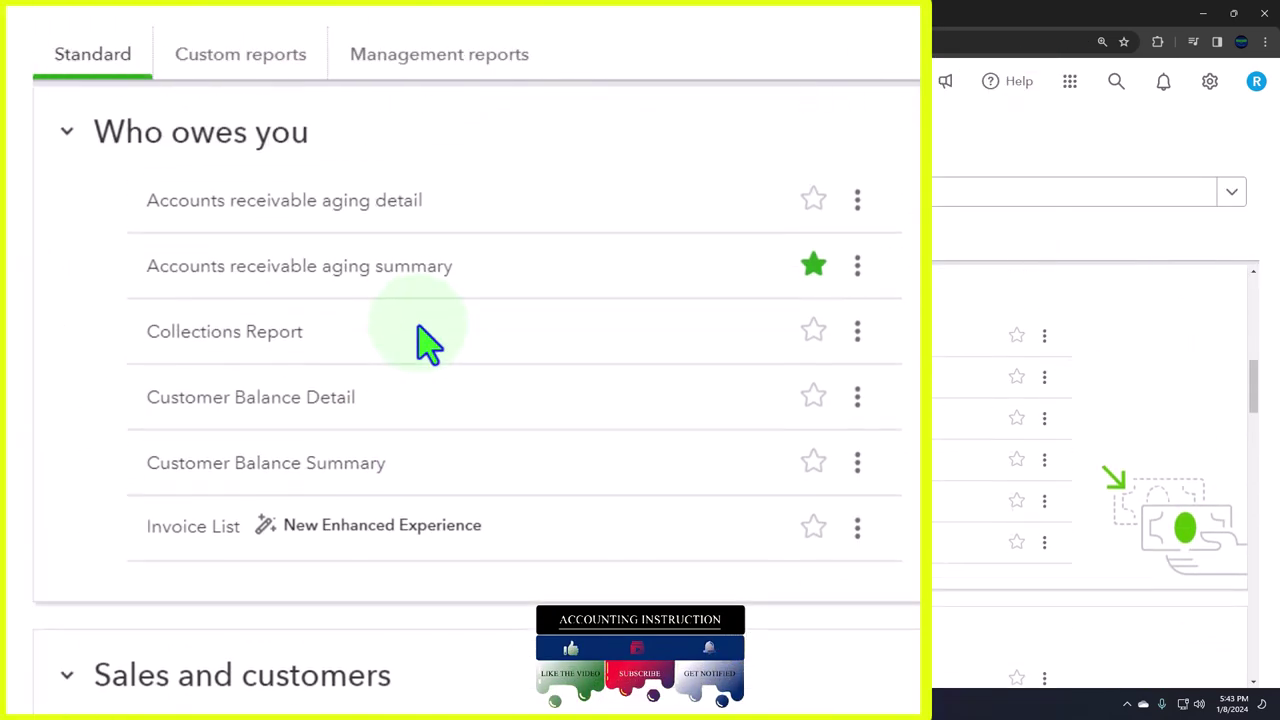
Step: Examine the standard report groups from Favorites through Expenses and vendors, focusing on the Sales and customers reports
{"action": "scroll", "coordinate": [428, 343], "scroll_direction": "up", "scroll_amount": 8}
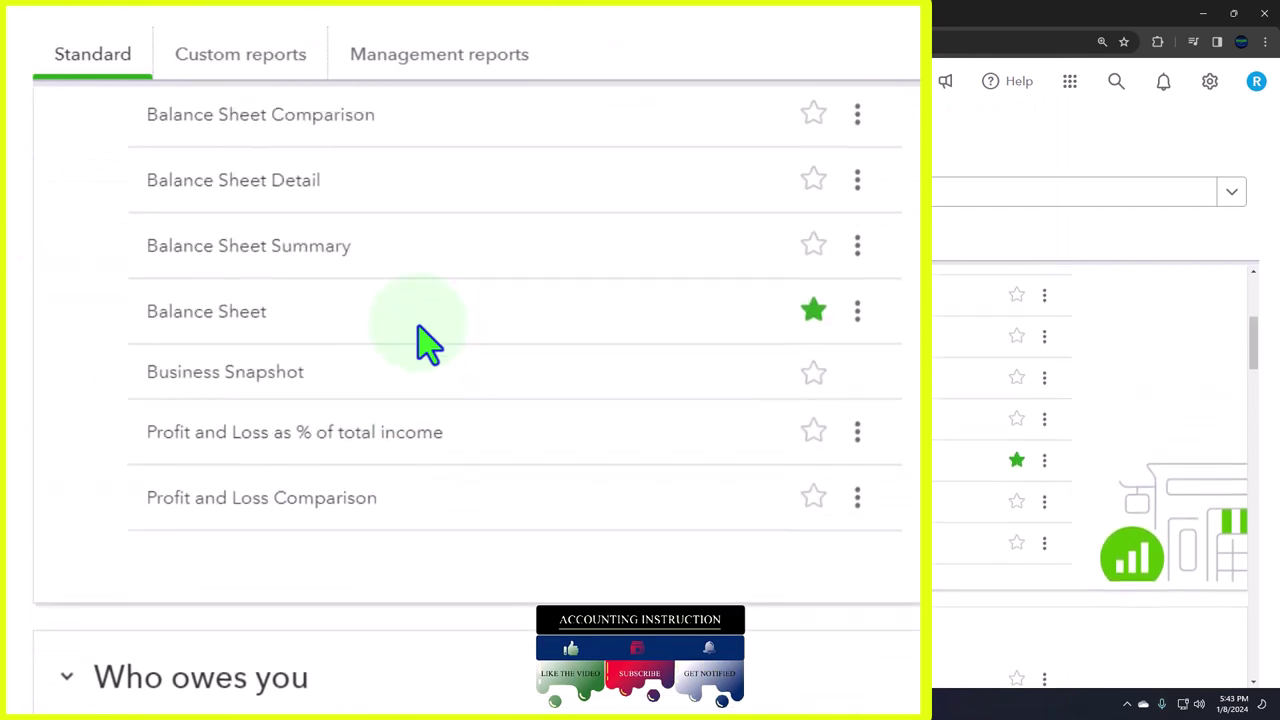
{"action": "scroll", "coordinate": [428, 343], "scroll_direction": "down", "scroll_amount": 8}
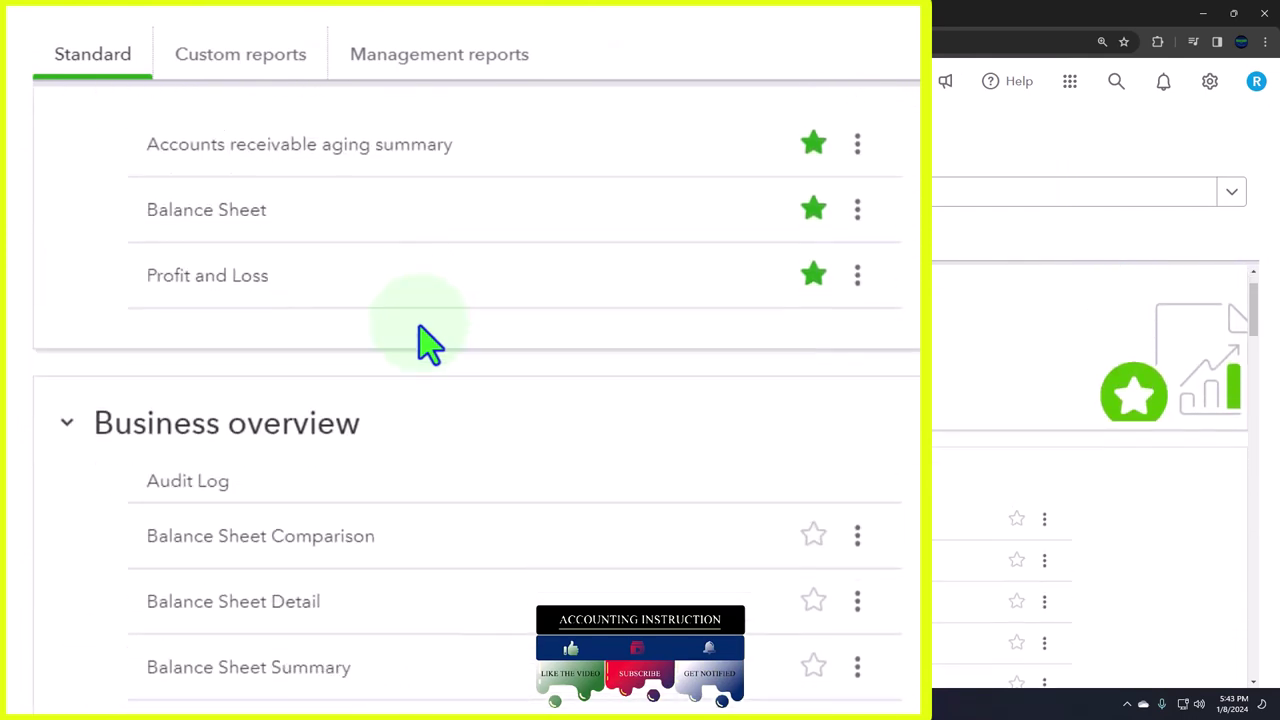
{"action": "scroll", "coordinate": [428, 343], "scroll_direction": "down", "scroll_amount": 1}
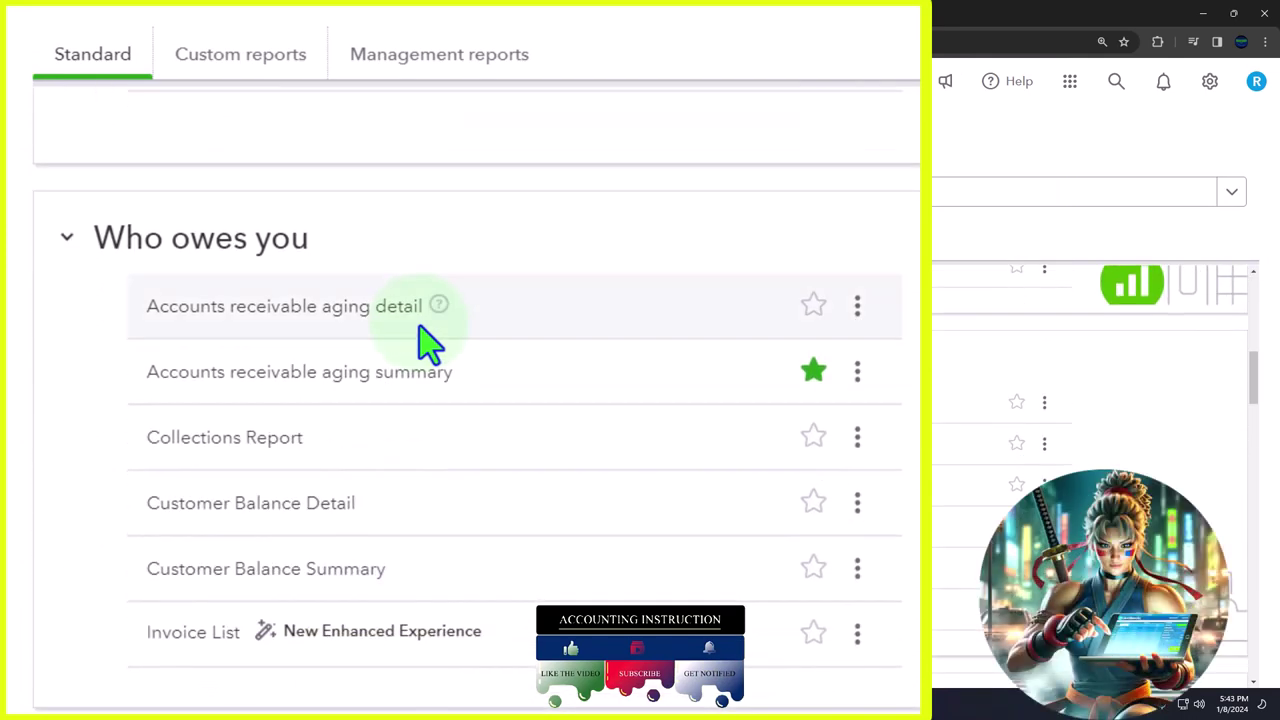
{"action": "scroll", "coordinate": [432, 345], "scroll_direction": "down", "scroll_amount": 10}
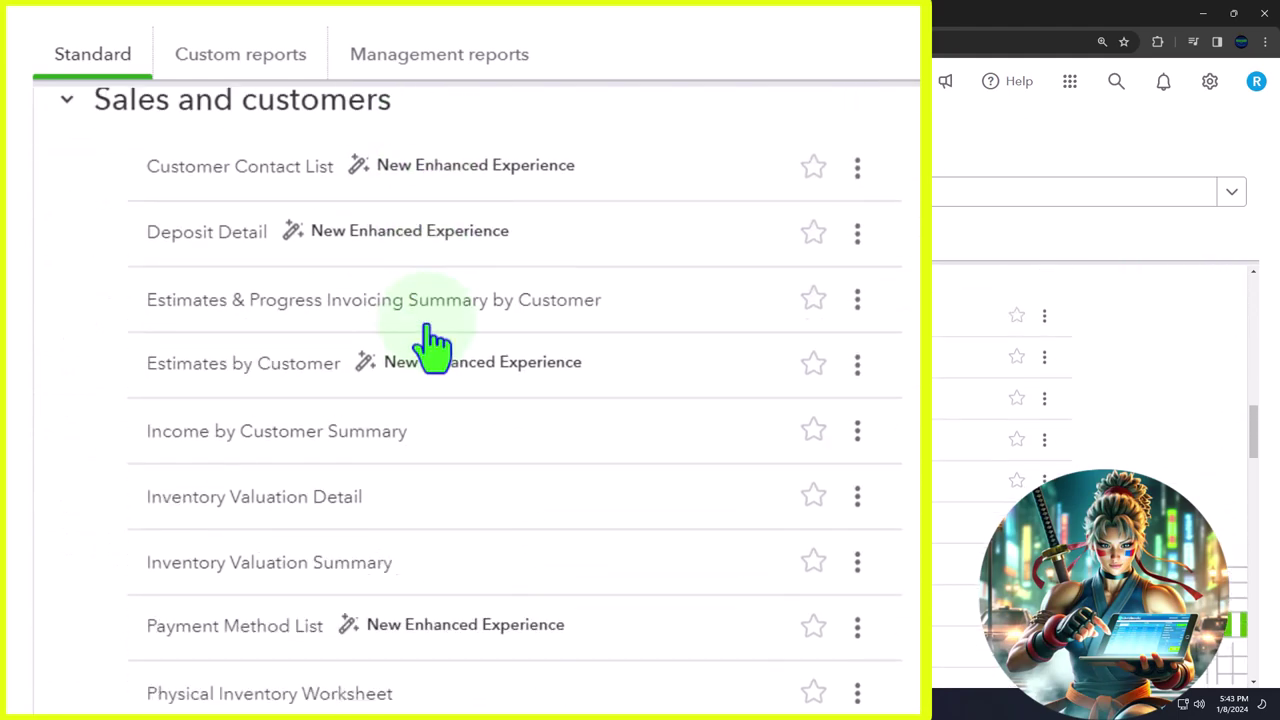
{"action": "scroll", "coordinate": [432, 345], "scroll_direction": "down", "scroll_amount": 6}
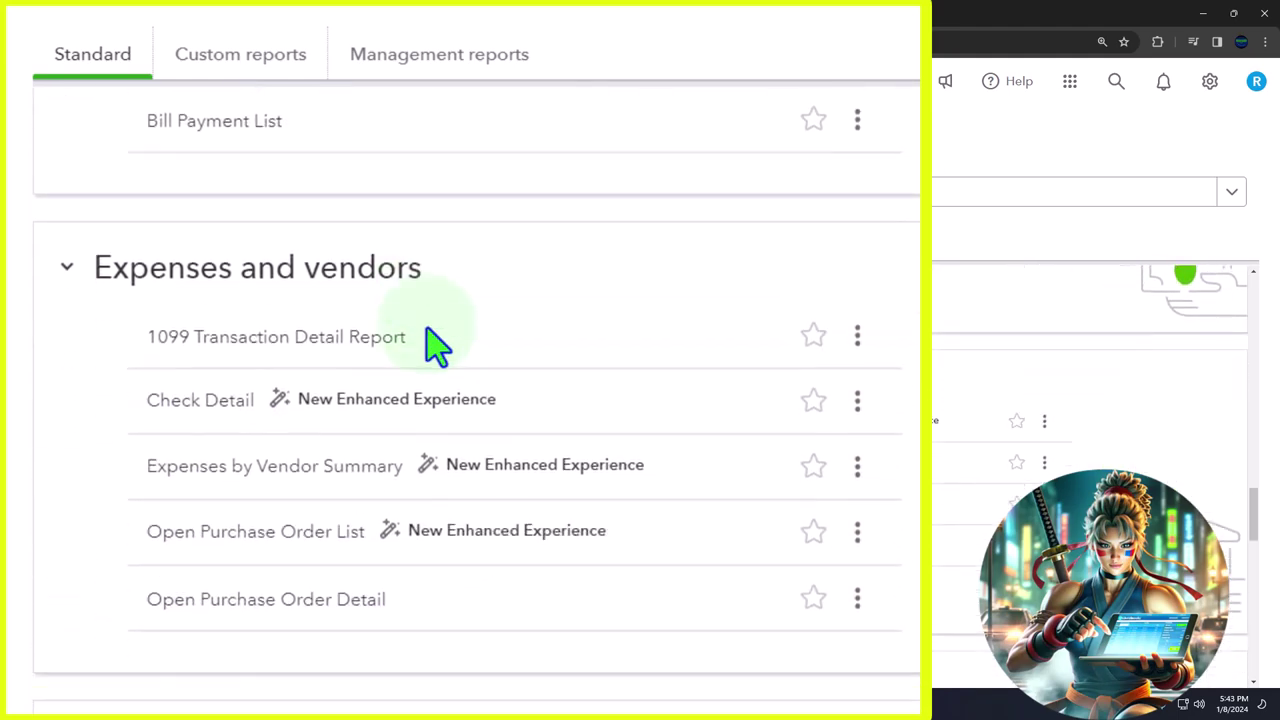
{"action": "scroll", "coordinate": [432, 345], "scroll_direction": "up", "scroll_amount": 12}
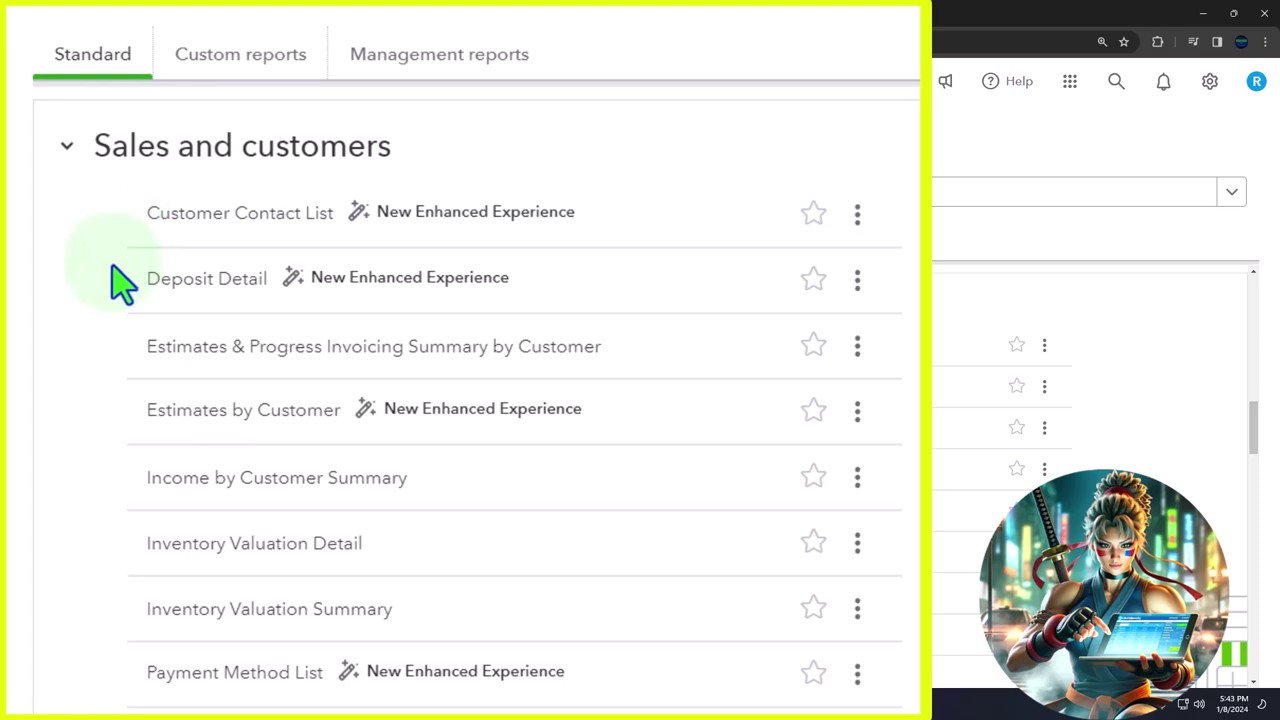
{"action": "scroll", "coordinate": [114, 270], "scroll_direction": "down", "scroll_amount": 2}
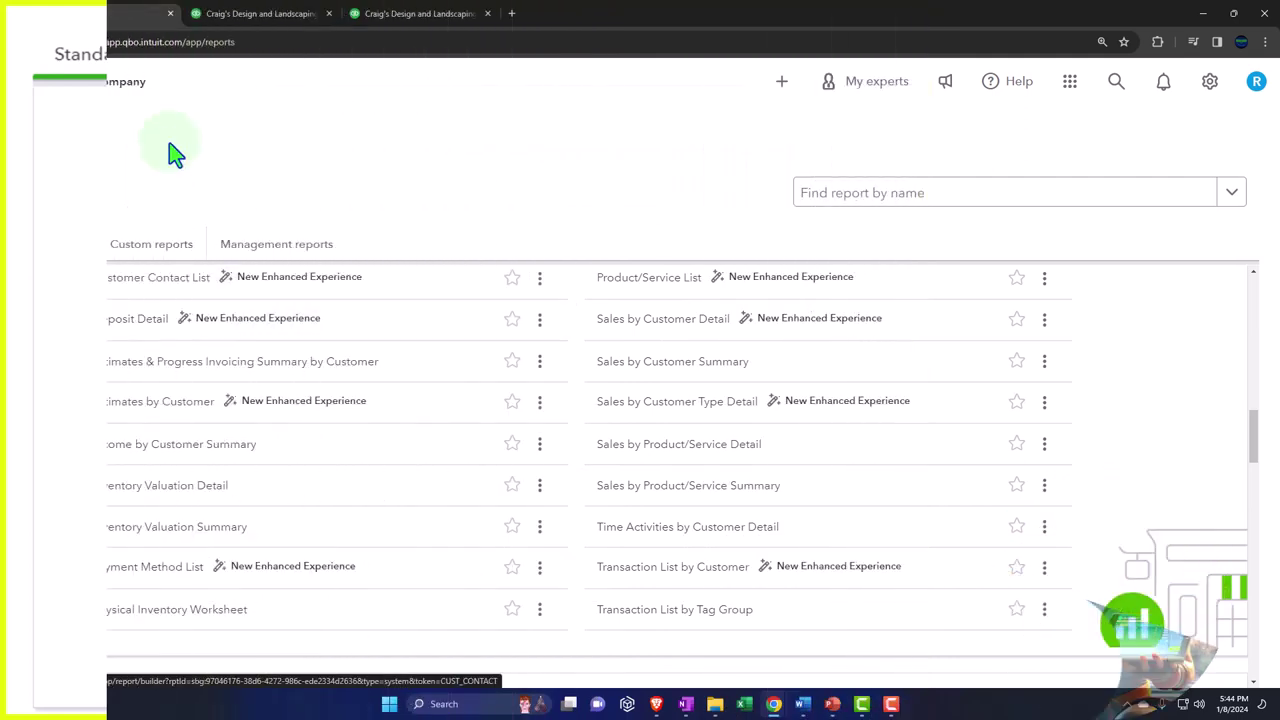
Step: Open the Checking account's transaction report from the Balance Sheet and dismiss the modern view introduction
{"action": "left_click", "coordinate": [250, 14]}
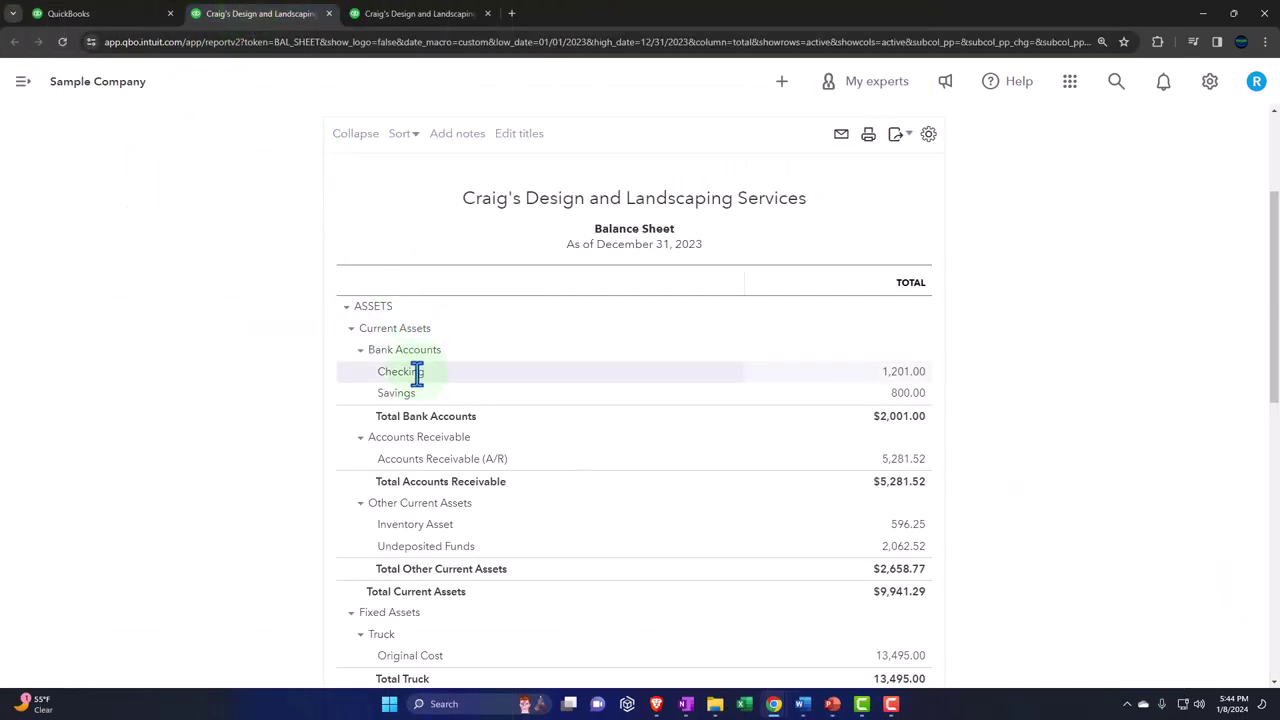
{"action": "left_click", "coordinate": [898, 380]}
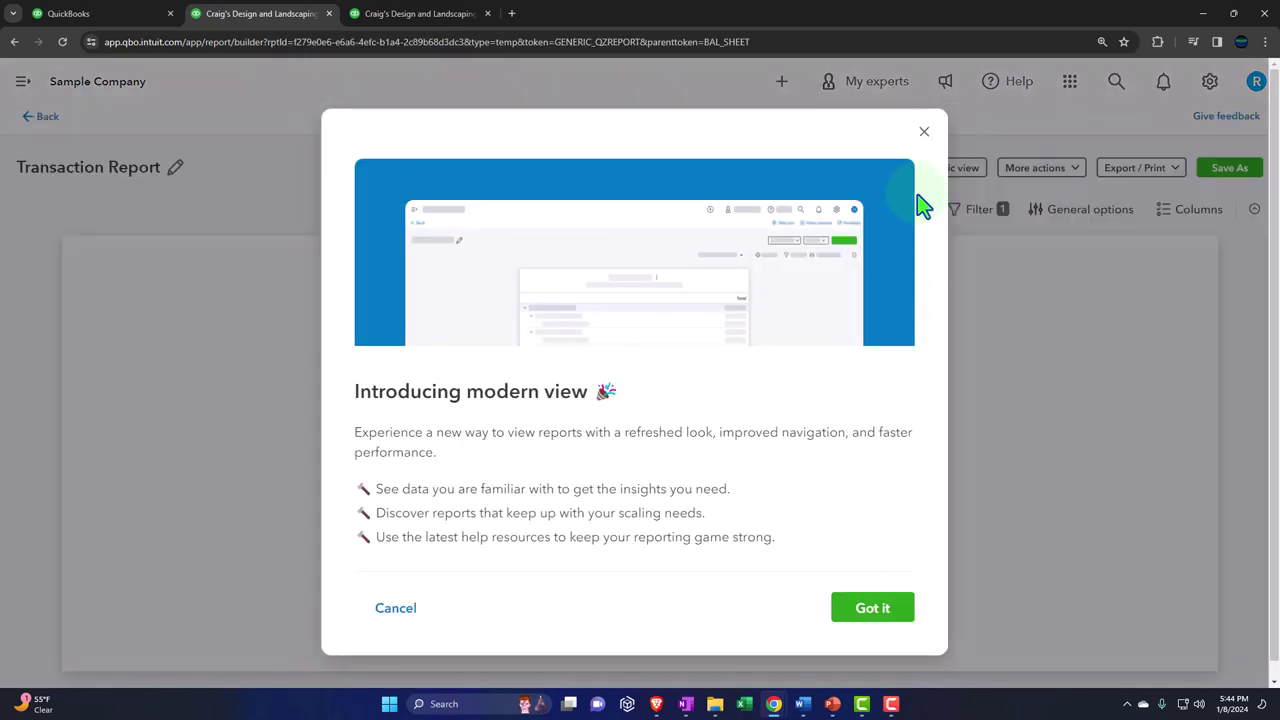
{"action": "left_click", "coordinate": [924, 131]}
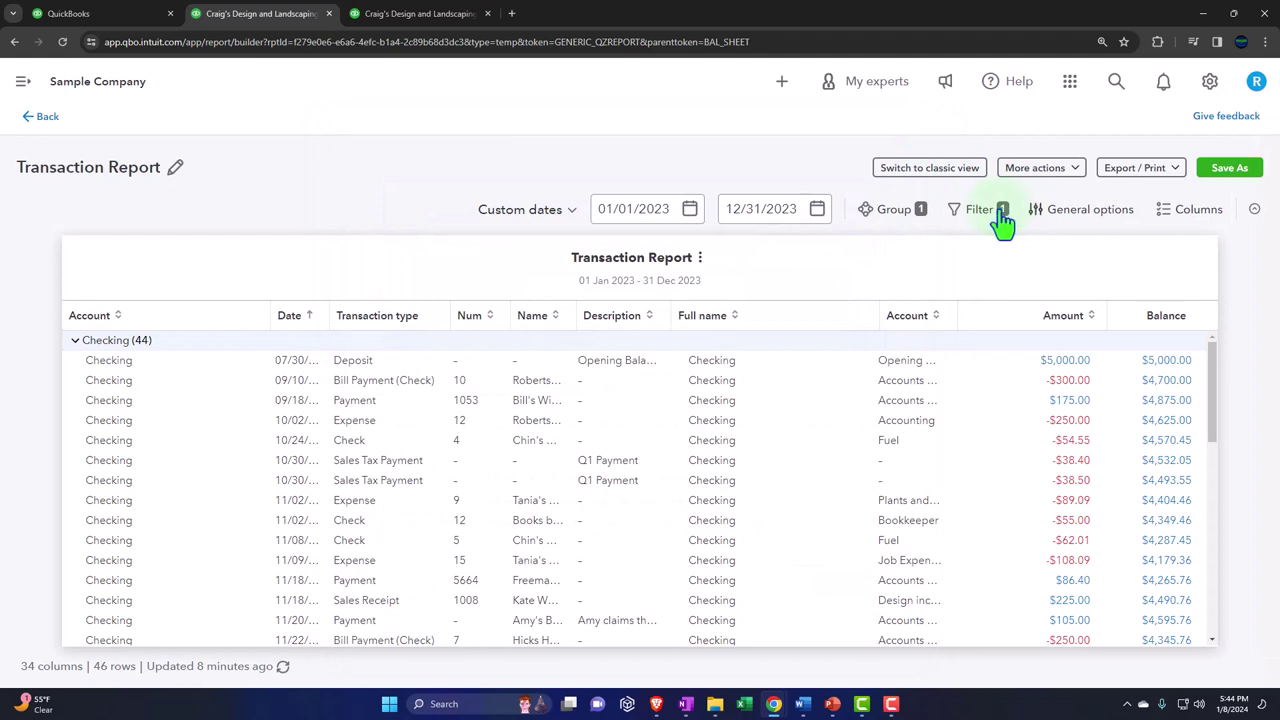
Step: Add a second filter to the Checking transaction report for Transaction type not equals Deposit, closing the filter settings
{"action": "left_click", "coordinate": [1003, 214]}
{"action": "left_click", "coordinate": [849, 400]}
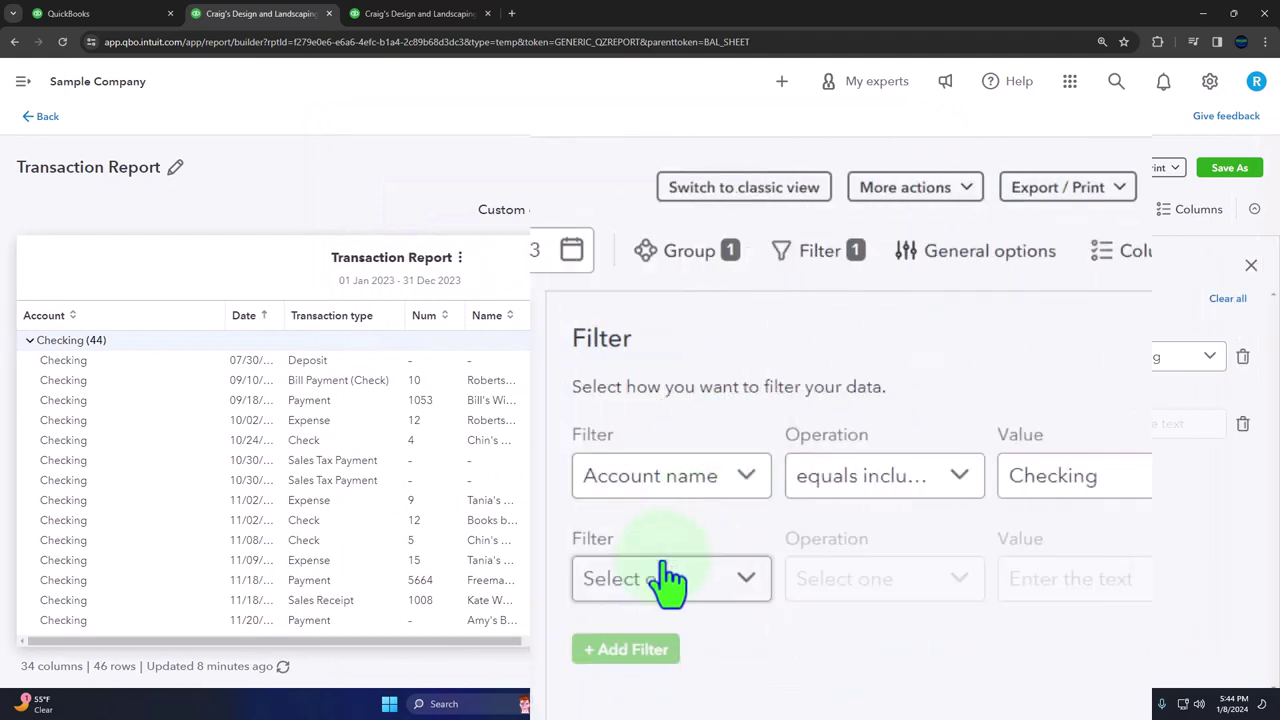
{"action": "left_click", "coordinate": [744, 590]}
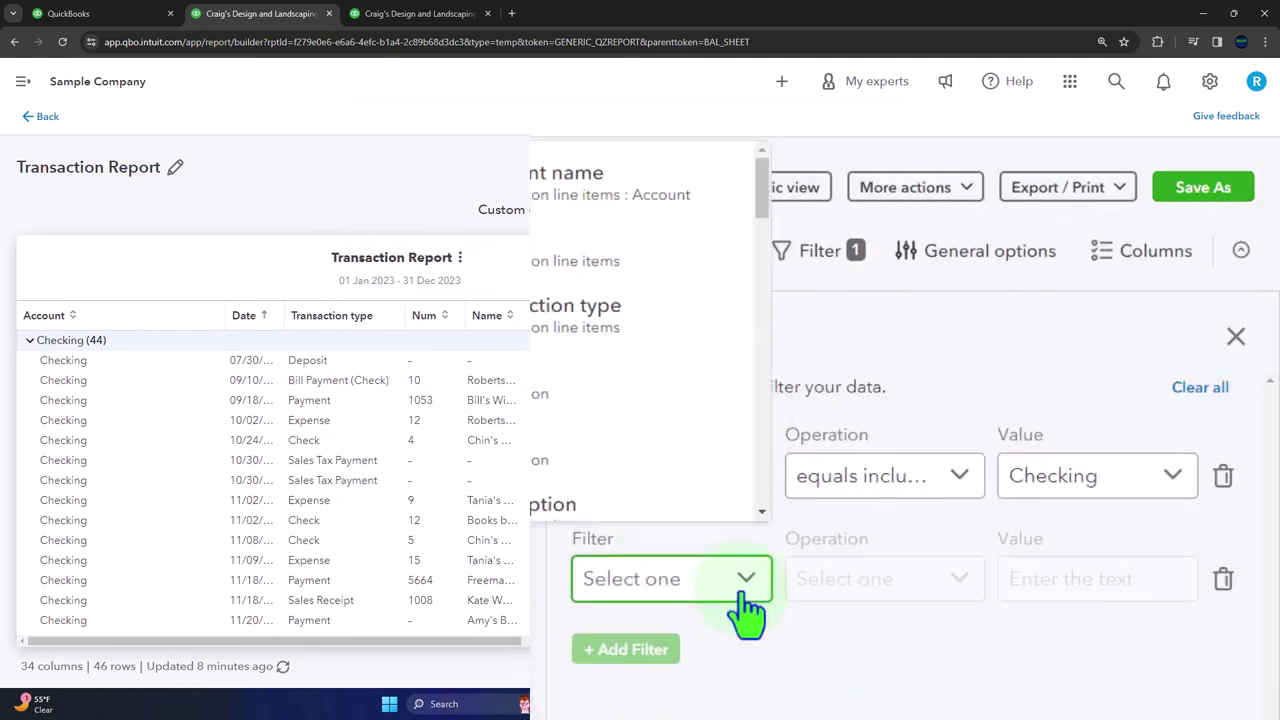
{"action": "left_click", "coordinate": [612, 335]}
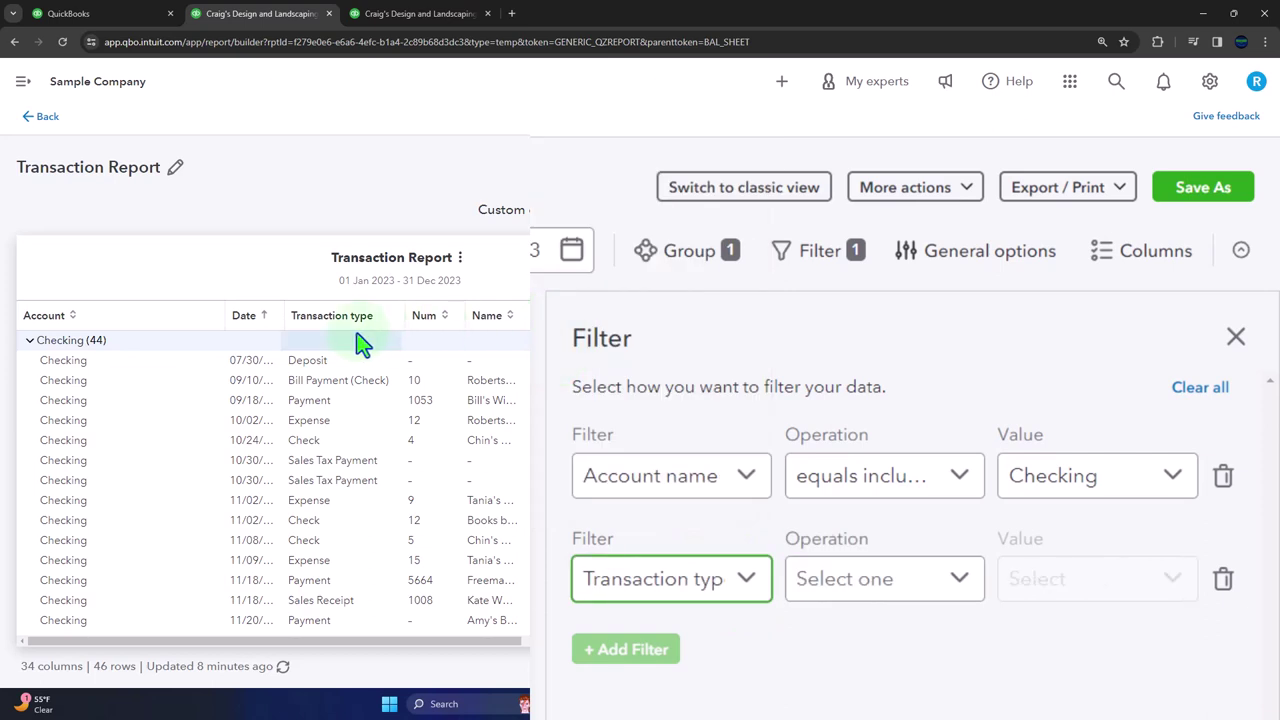
{"action": "left_click", "coordinate": [955, 588]}
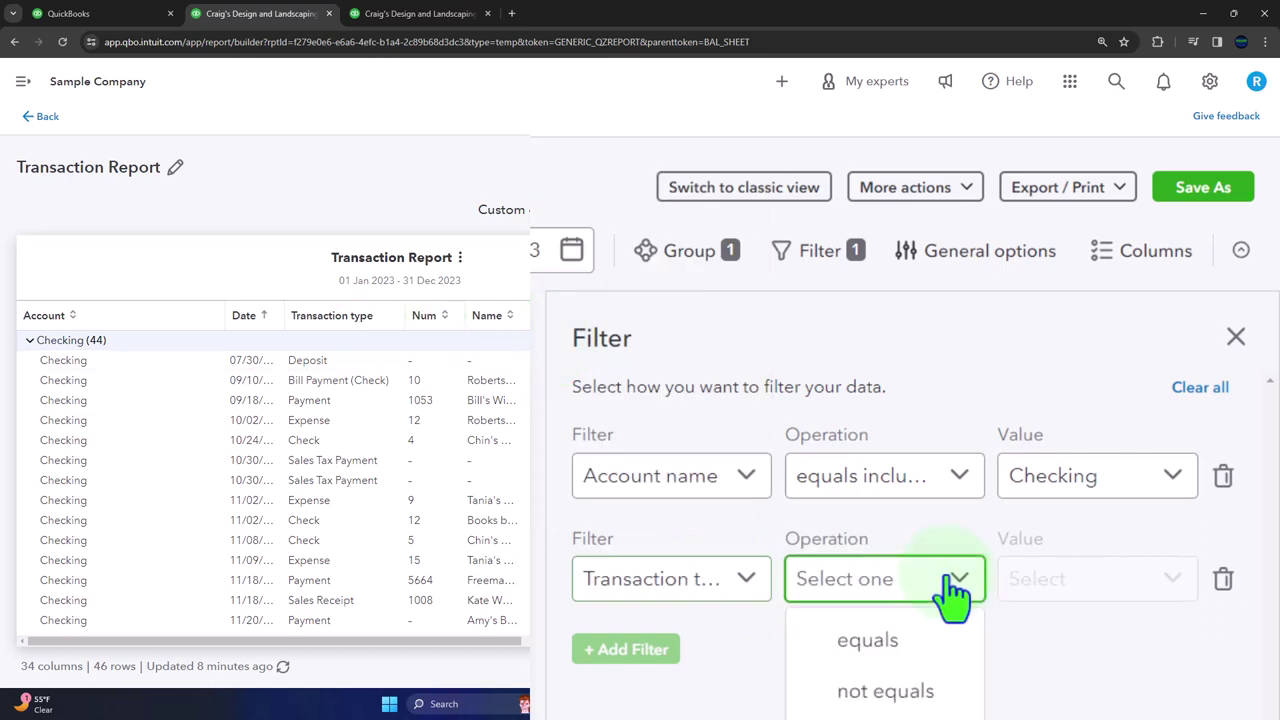
{"action": "left_click", "coordinate": [940, 688]}
{"action": "left_click", "coordinate": [1060, 585]}
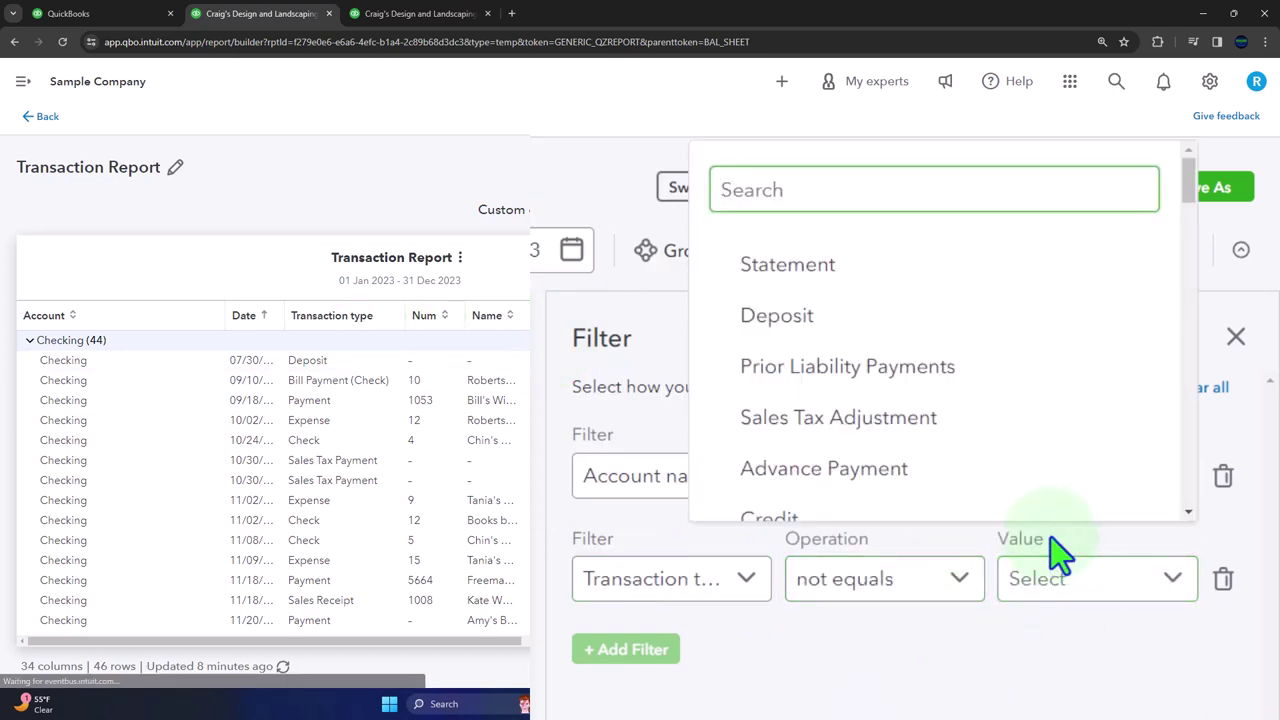
{"action": "type", "text": "dep"}
{"action": "left_click", "coordinate": [903, 438]}
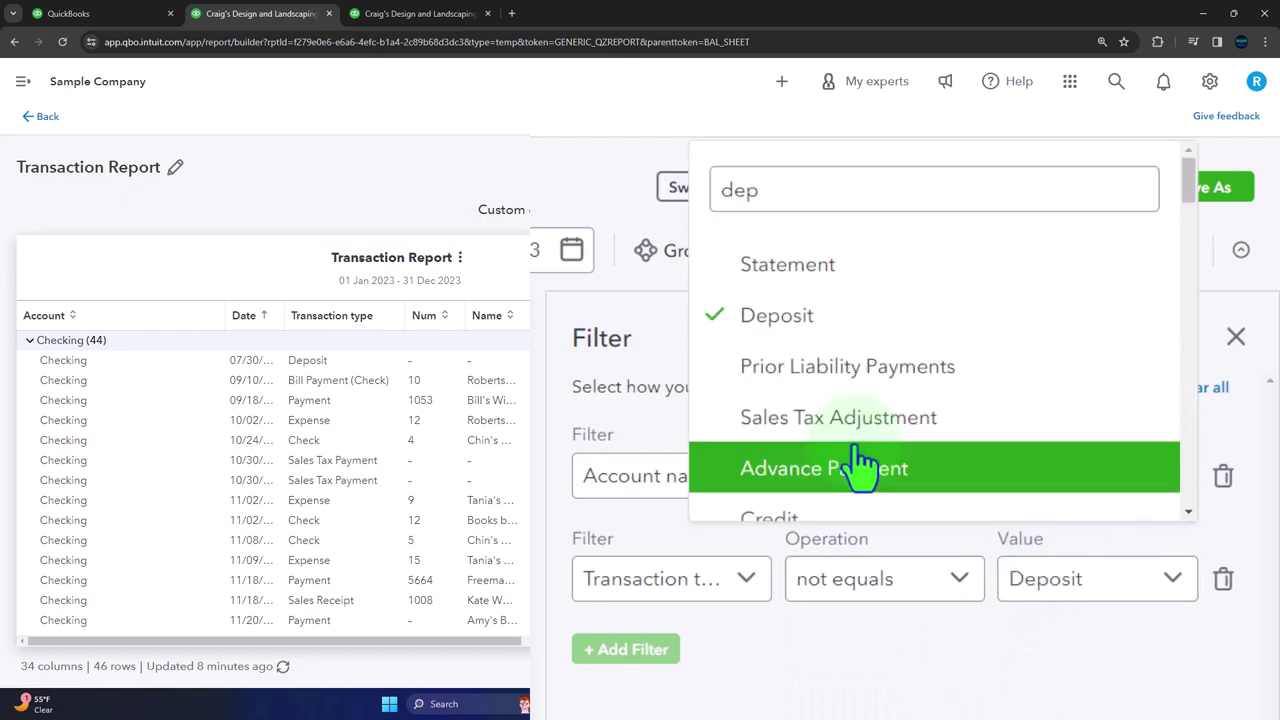
{"action": "left_click", "coordinate": [830, 697]}
{"action": "left_click", "coordinate": [1236, 336]}
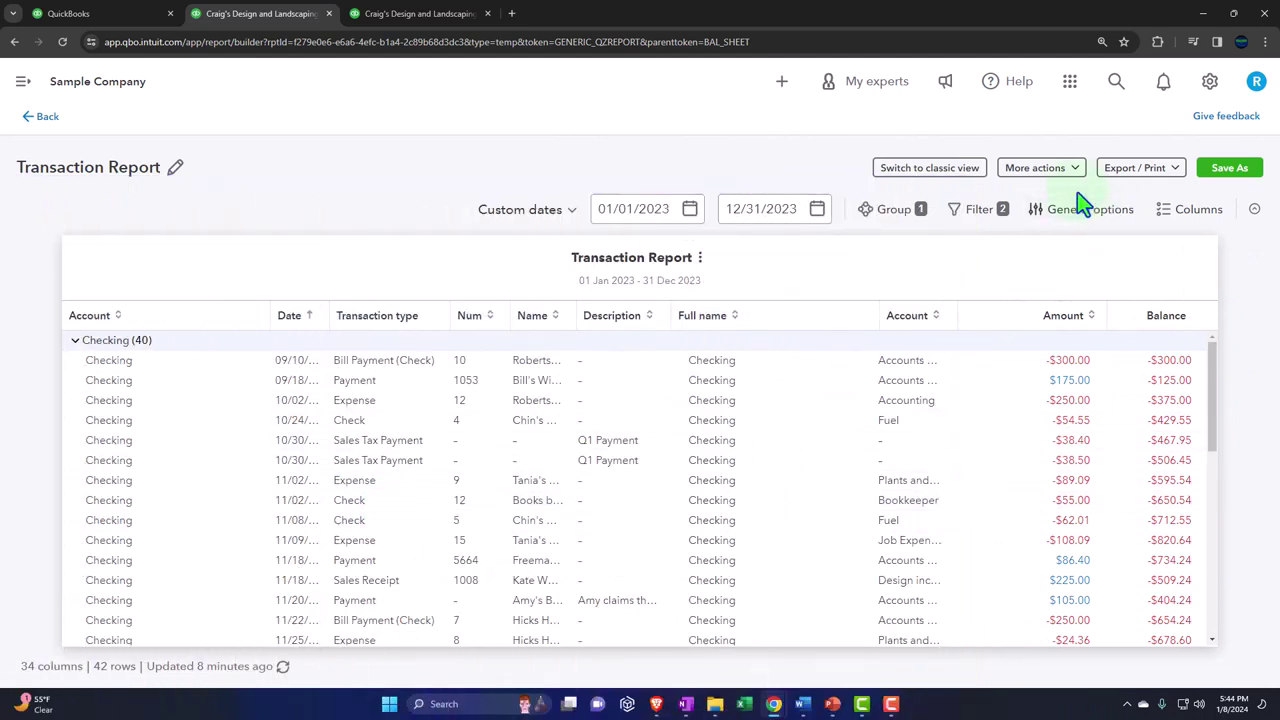
Step: Change the Transaction type filter's operation to equals, keeping Deposit as its value, and close the filter settings
{"action": "left_click", "coordinate": [982, 212]}
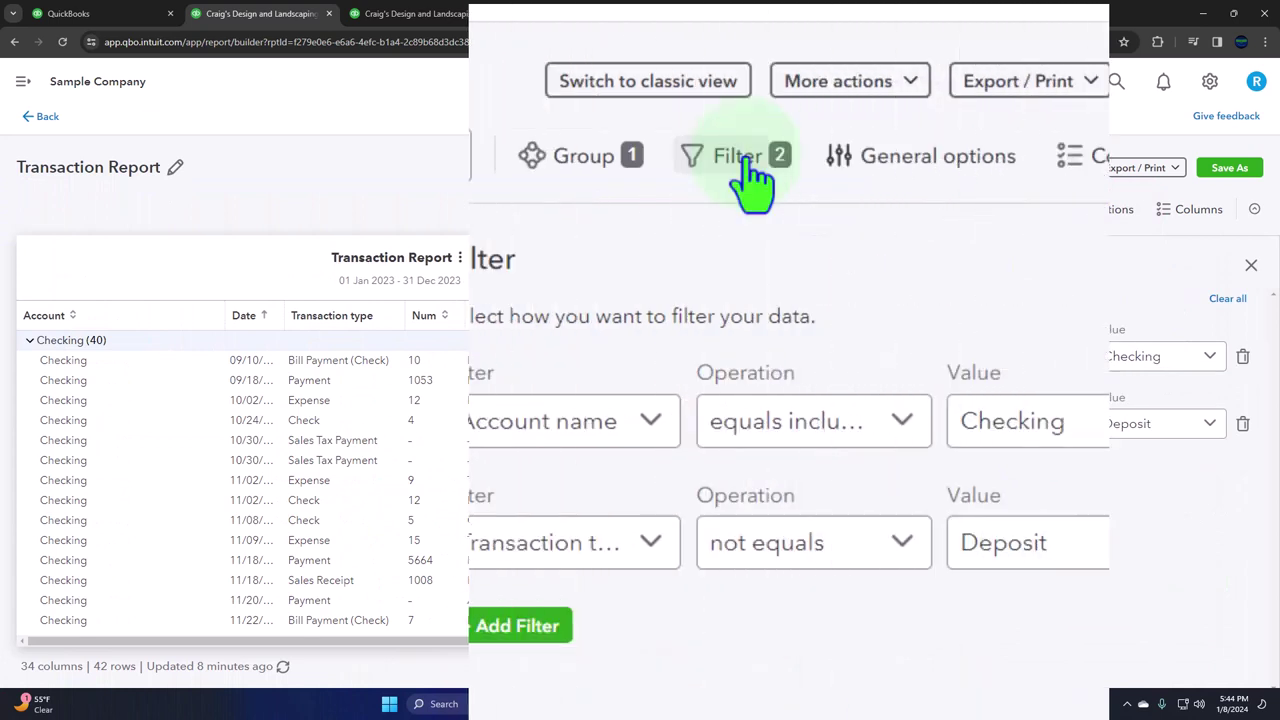
{"action": "left_click", "coordinate": [1075, 428]}
{"action": "left_click", "coordinate": [871, 620]}
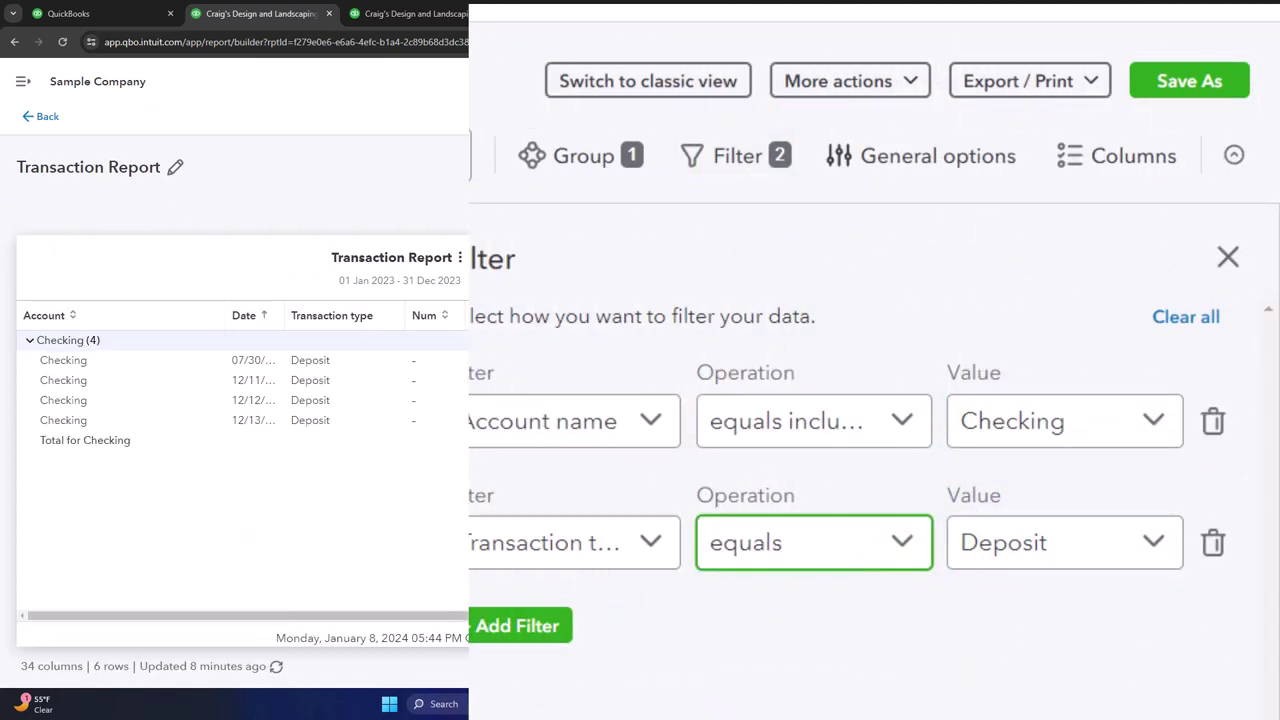
{"action": "left_click", "coordinate": [1248, 263]}
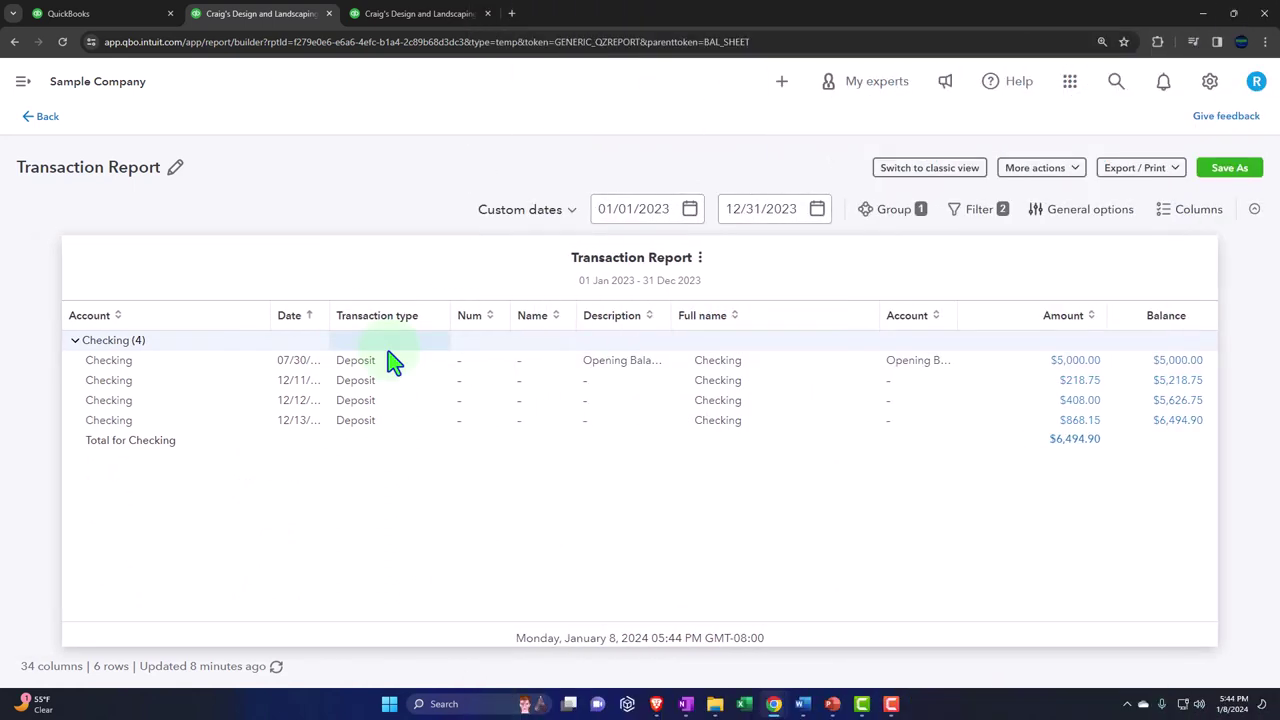
Step: Return to the Balance Sheet and the standard report list, and examine the Sales and customers reports
{"action": "left_click", "coordinate": [47, 117]}
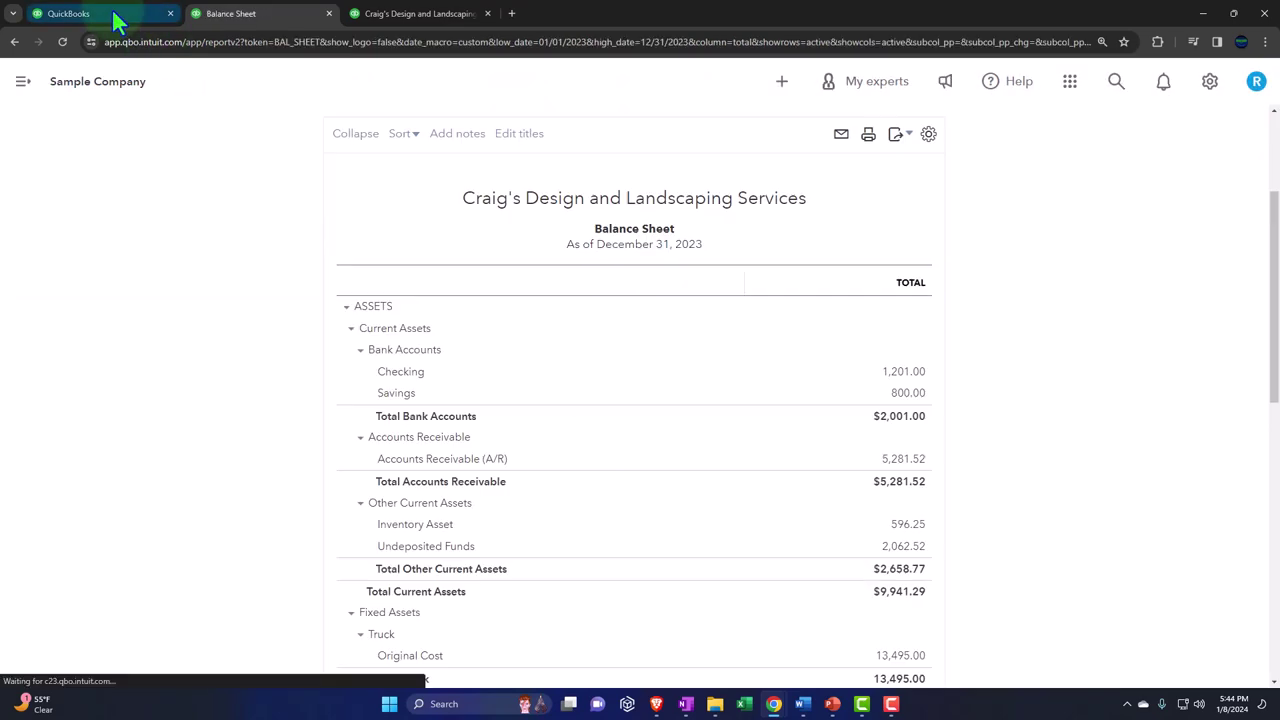
{"action": "left_click", "coordinate": [112, 14]}
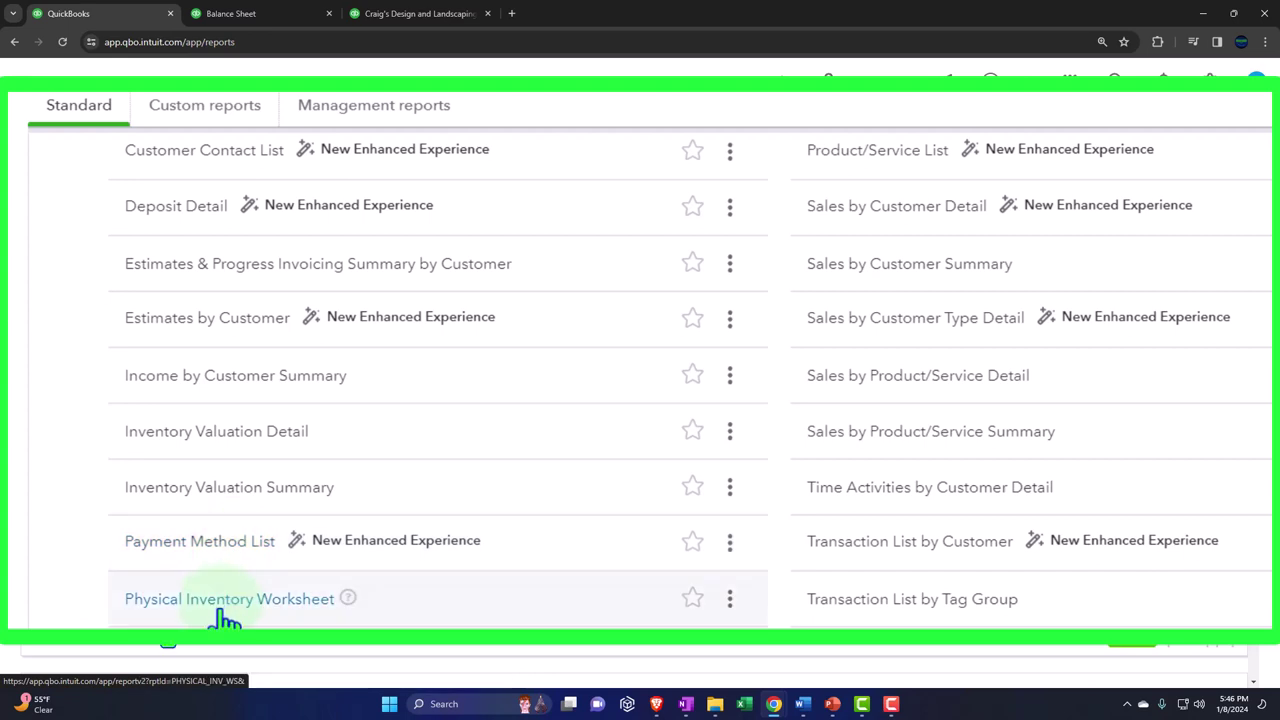
{"action": "scroll", "coordinate": [571, 549], "scroll_direction": "up", "scroll_amount": 1}
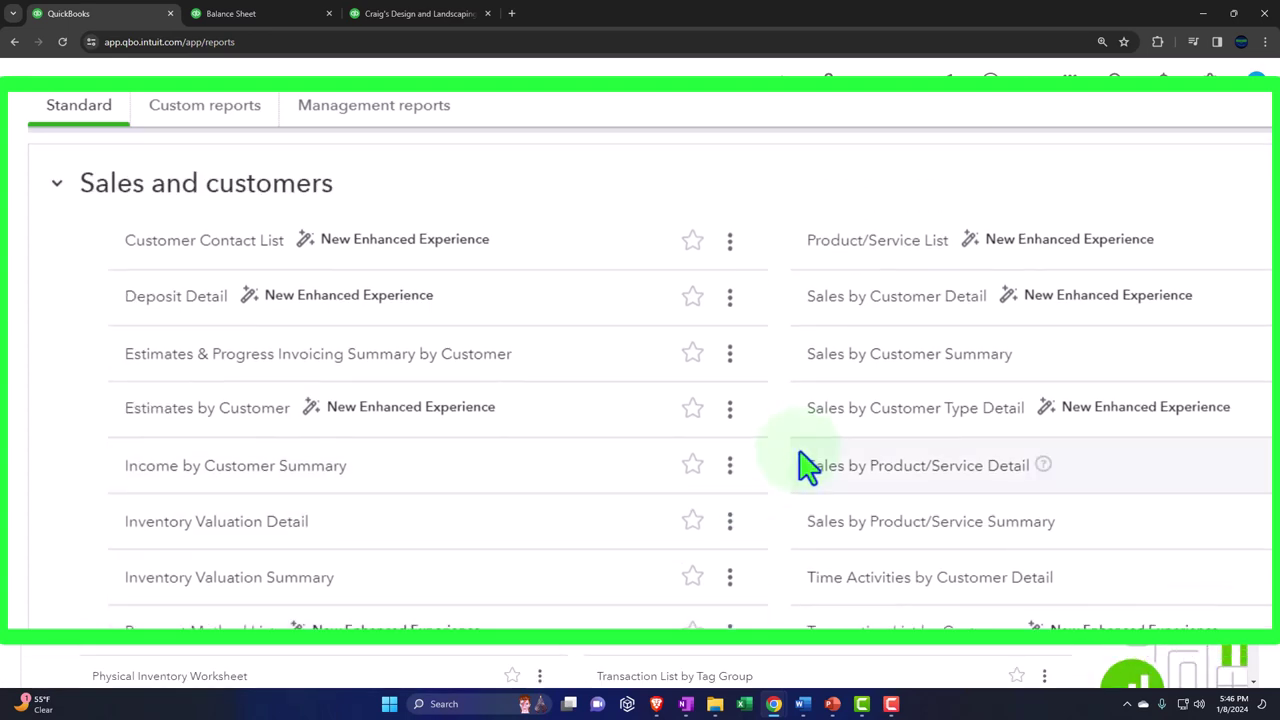
{"action": "scroll", "coordinate": [808, 462], "scroll_direction": "down", "scroll_amount": 1}
{"action": "scroll", "coordinate": [808, 465], "scroll_direction": "up", "scroll_amount": 1}
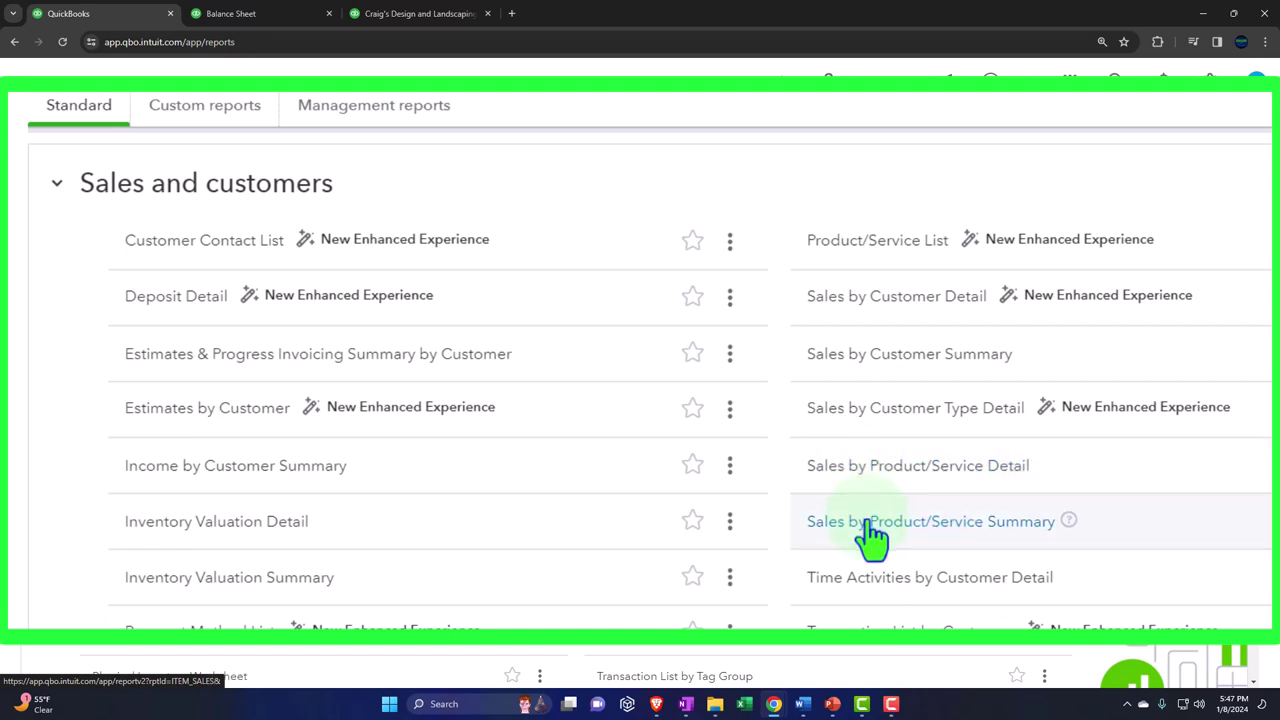
{"action": "scroll", "coordinate": [870, 537], "scroll_direction": "down", "scroll_amount": 1}
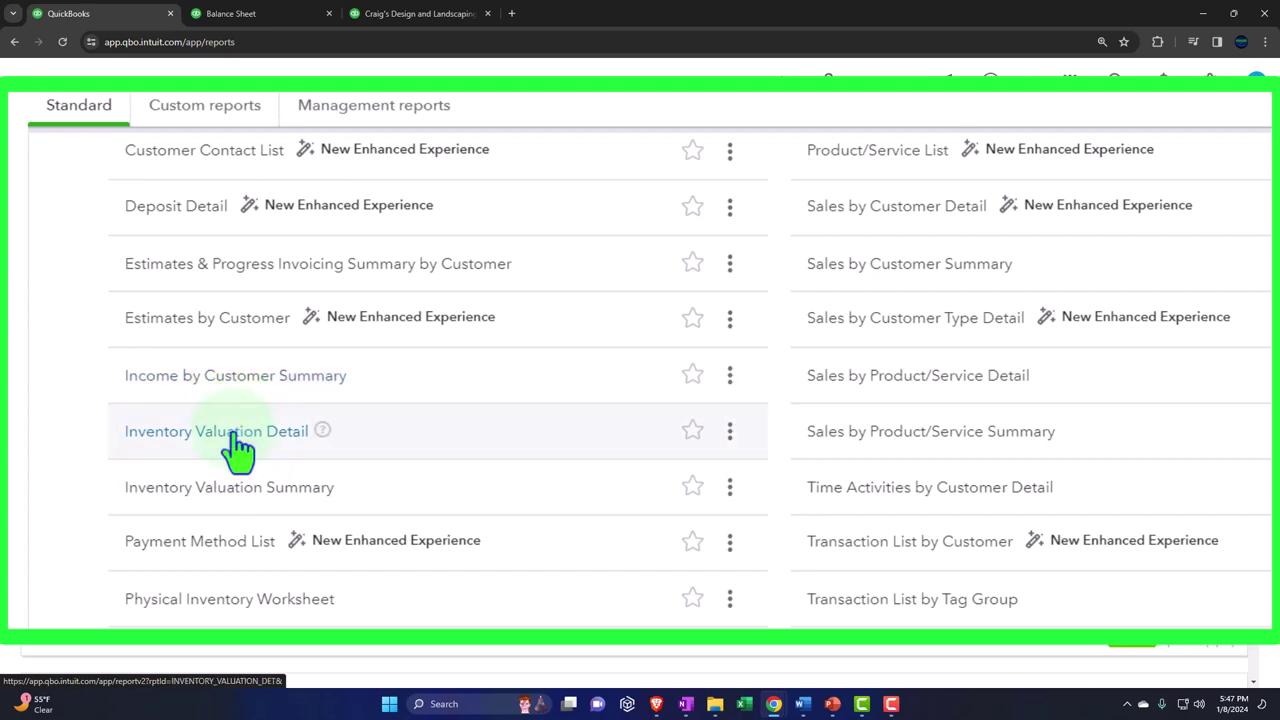
{"action": "scroll", "coordinate": [710, 465], "scroll_direction": "up", "scroll_amount": 1}
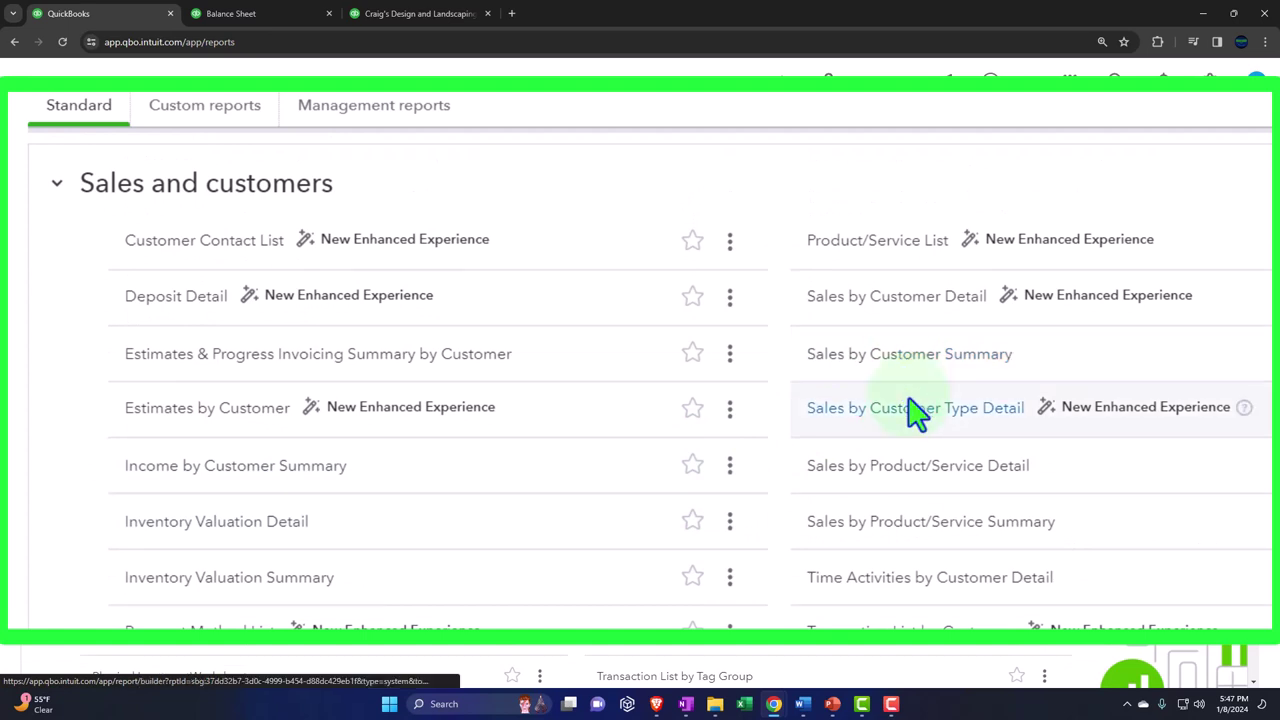
Step: Open the Income by Customer Summary report in a new browser tab and hide its navigation menu
{"action": "right_click", "coordinate": [282, 480]}
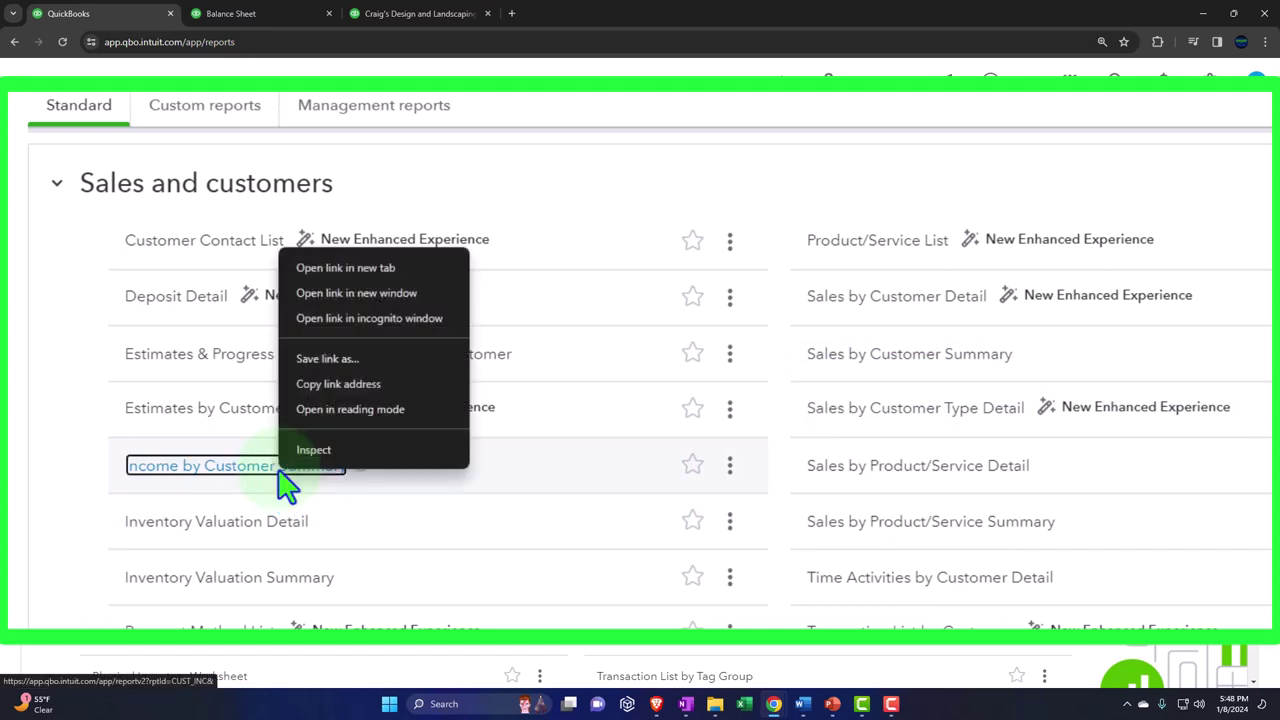
{"action": "left_click", "coordinate": [323, 268]}
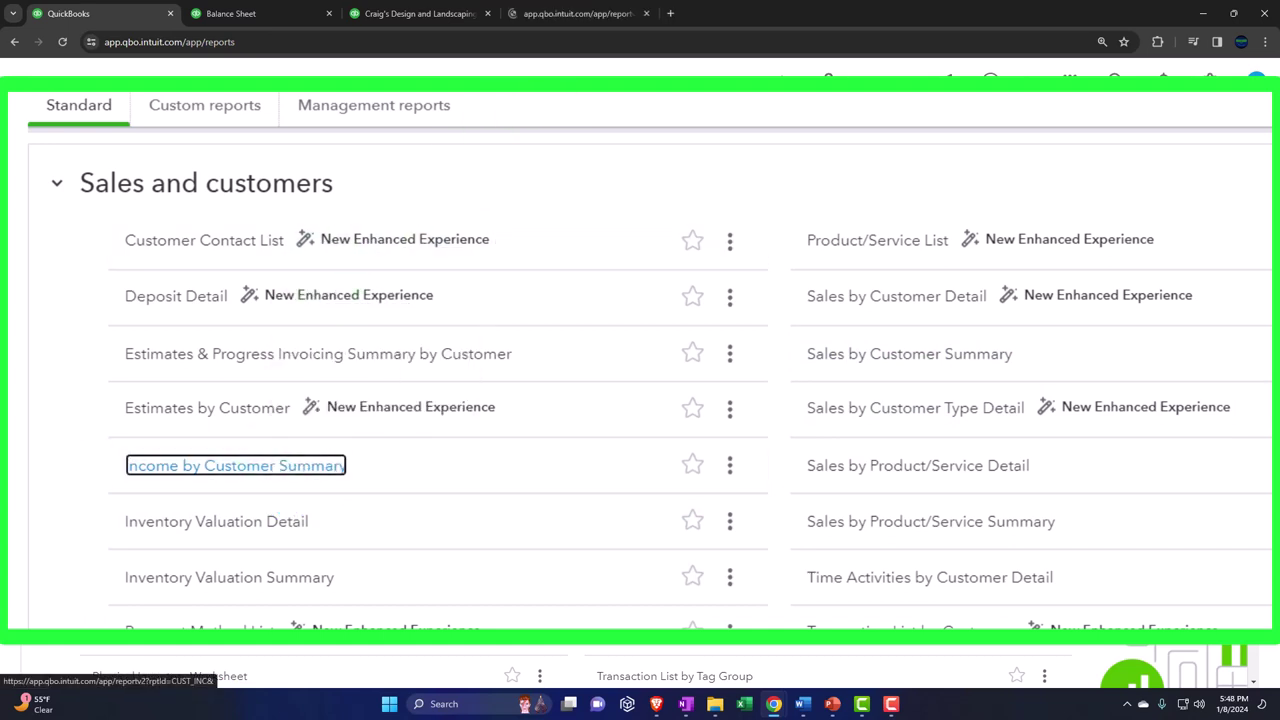
{"action": "left_click", "coordinate": [544, 14]}
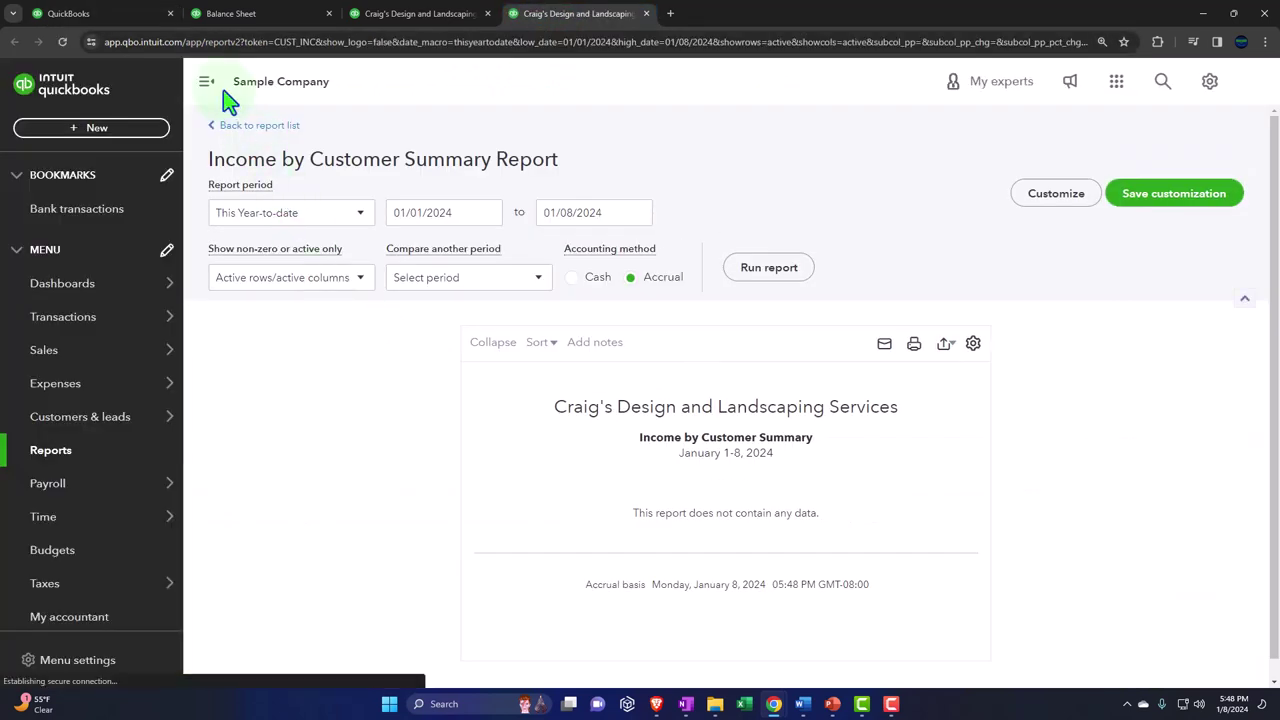
{"action": "left_click", "coordinate": [206, 83]}
Step: Run the Income by Customer Summary report for 01/01/2023 to 12/31/2023 and view the customer rows
{"action": "left_click", "coordinate": [278, 212]}
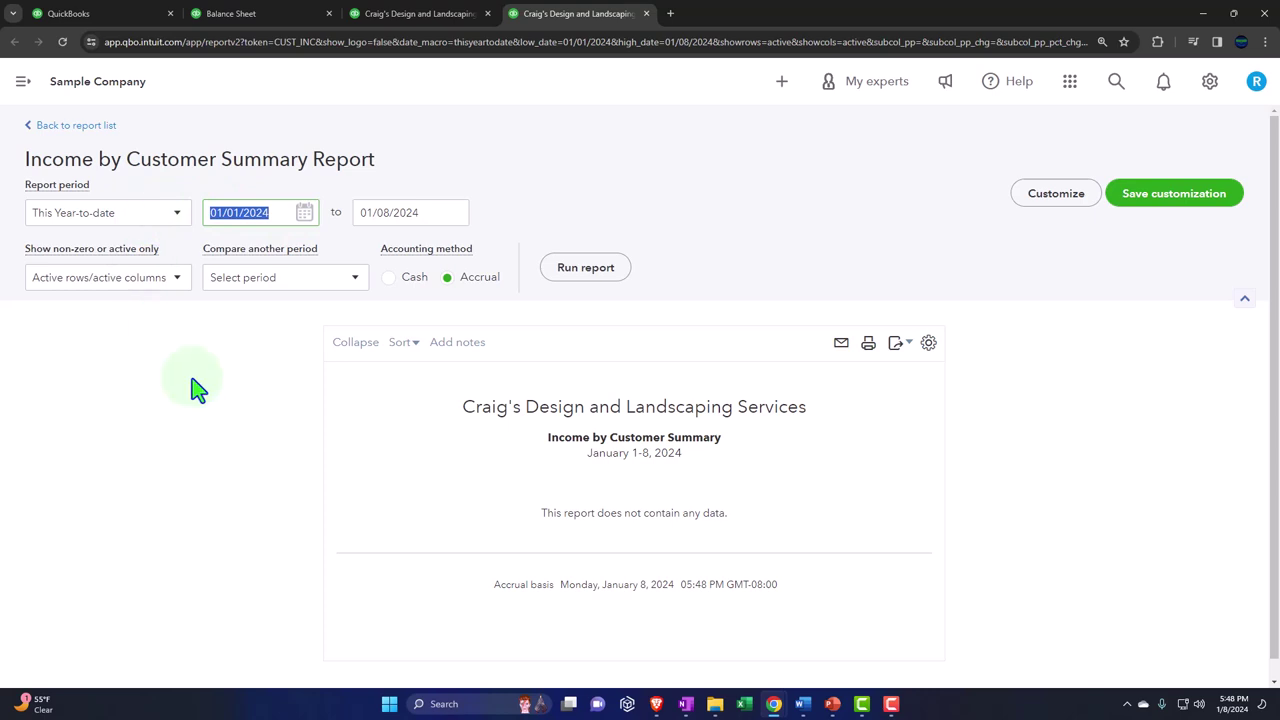
{"action": "type", "text": "01/01/2023"}
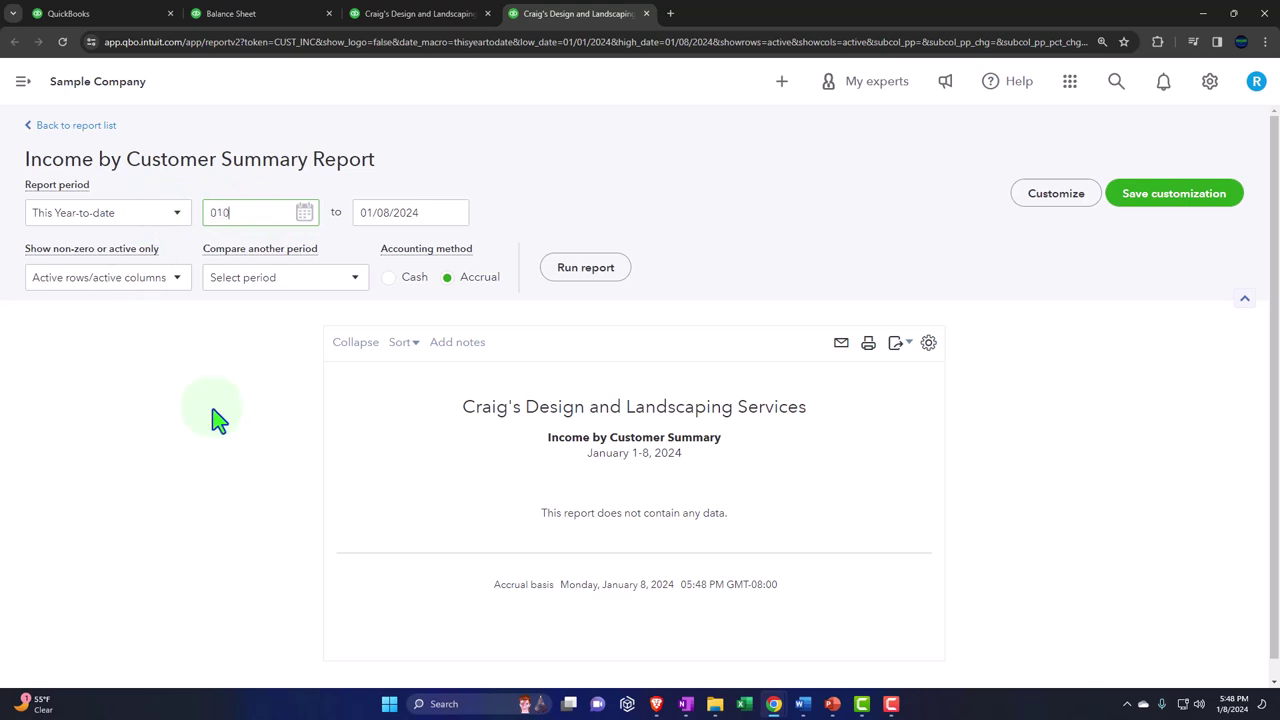
{"action": "key", "text": "Tab"}
{"action": "type", "text": "12/31/2023"}
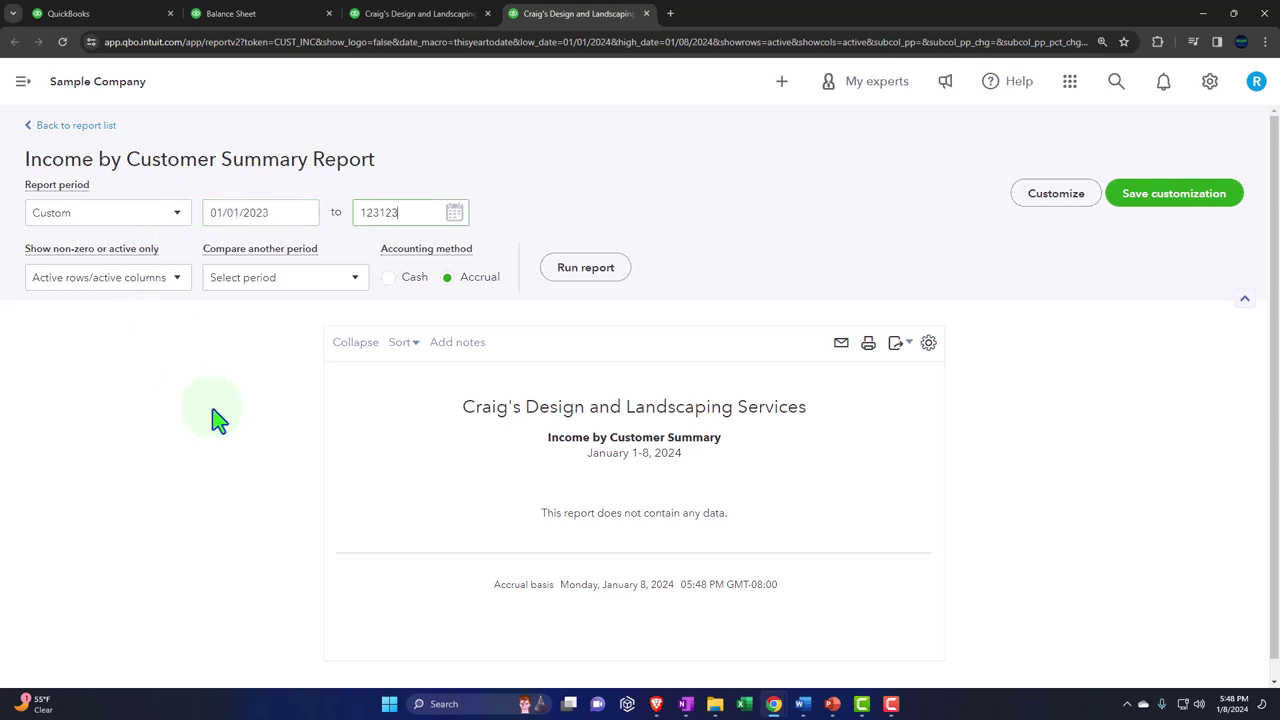
{"action": "left_click", "coordinate": [585, 270]}
{"action": "scroll", "coordinate": [585, 283], "scroll_direction": "down", "scroll_amount": 3}
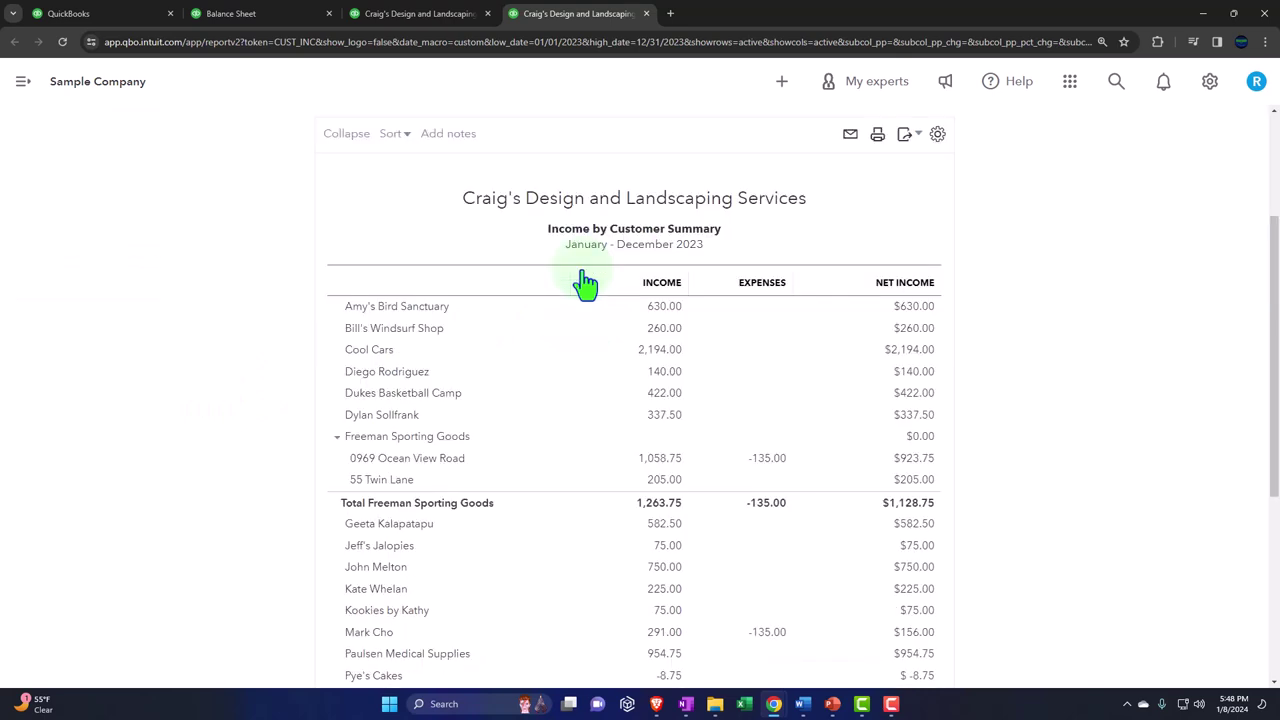
Step: From the report list, open the Sales by Customer Summary report in a new browser tab and hide its navigation menu
{"action": "left_click", "coordinate": [120, 18]}
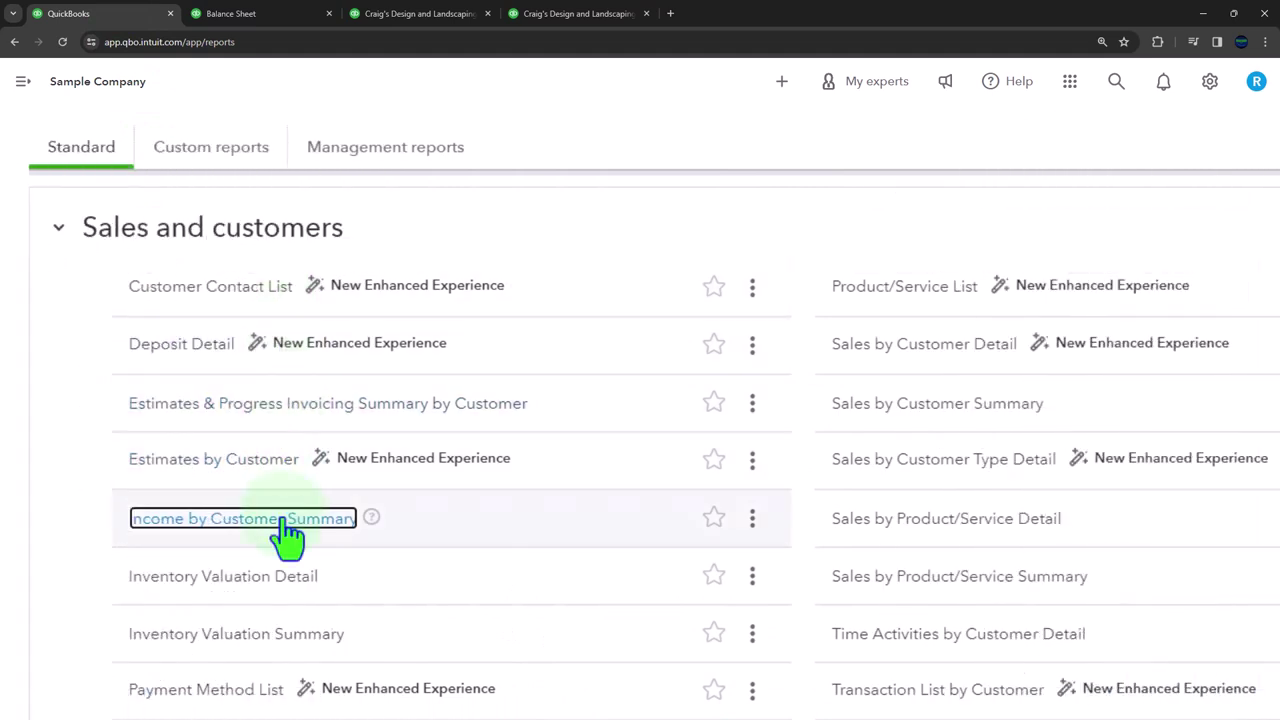
{"action": "right_click", "coordinate": [942, 405]}
{"action": "left_click", "coordinate": [958, 413]}
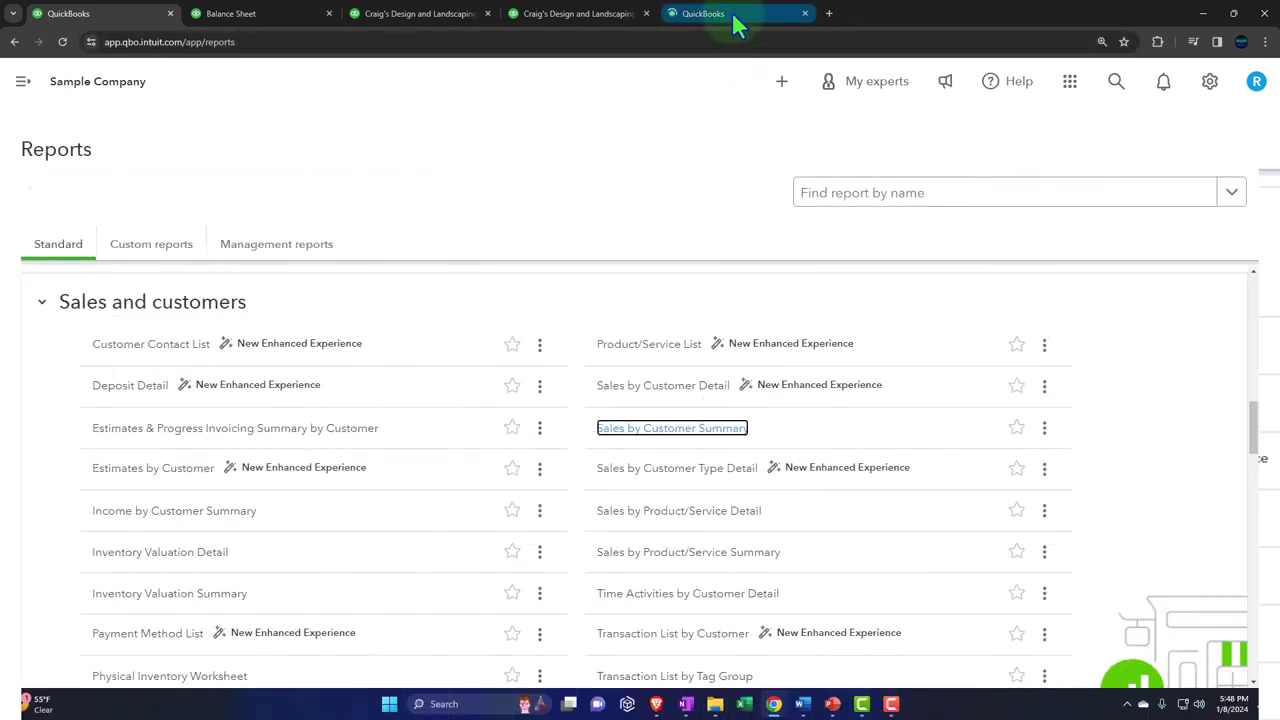
{"action": "left_click", "coordinate": [733, 18]}
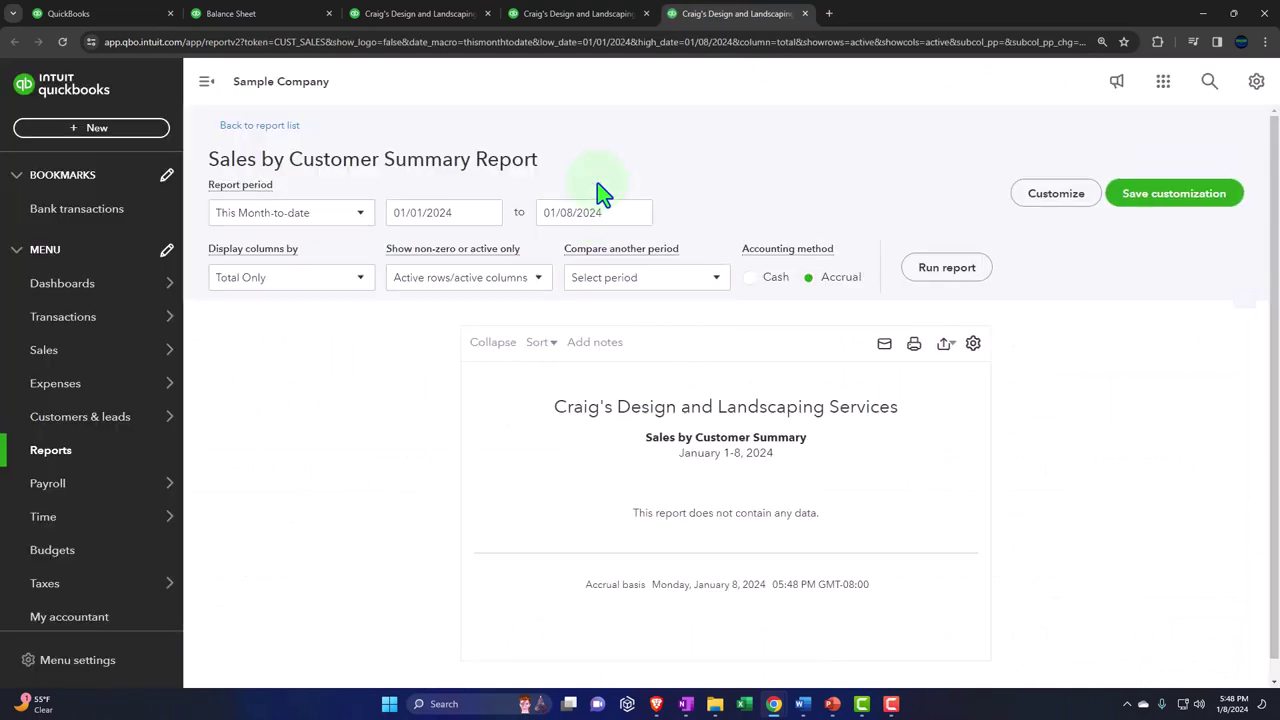
{"action": "left_click", "coordinate": [206, 81]}
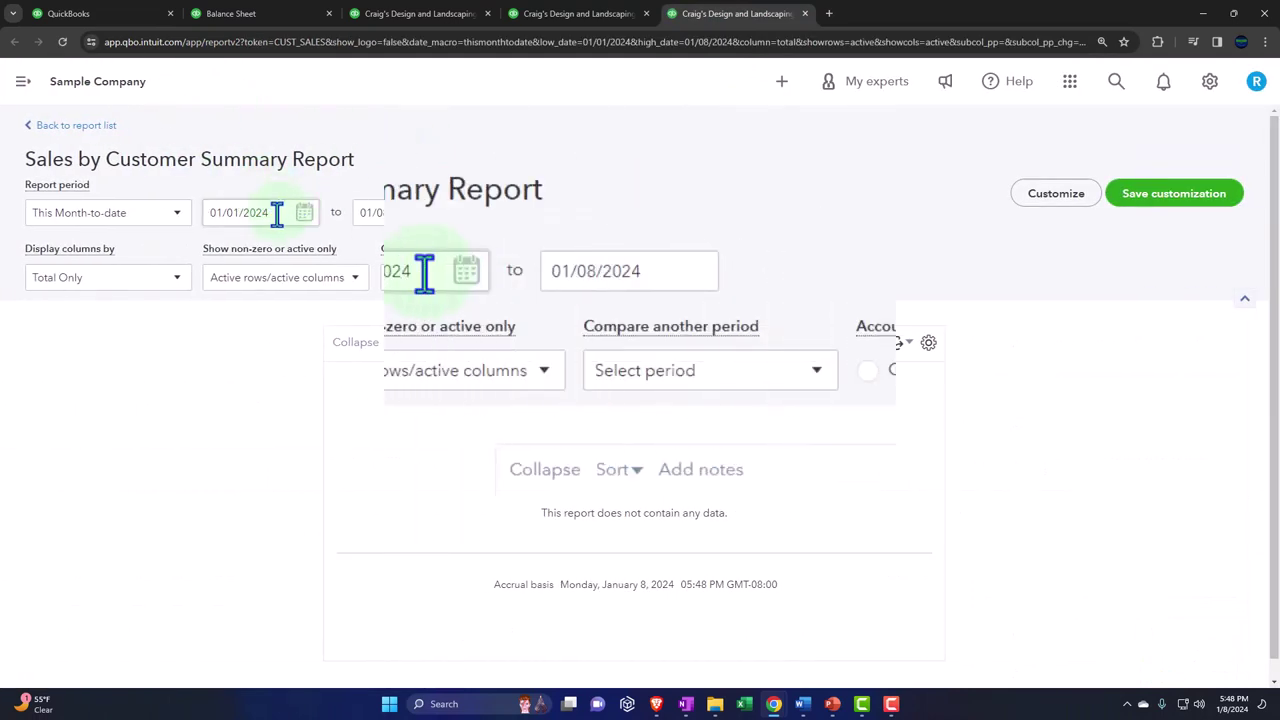
Step: Run the Sales by Customer Summary report for 01/01/2023 to 12/31/2023, view it, and return to the report list
{"action": "left_click", "coordinate": [277, 212]}
{"action": "type", "text": "01012023"}
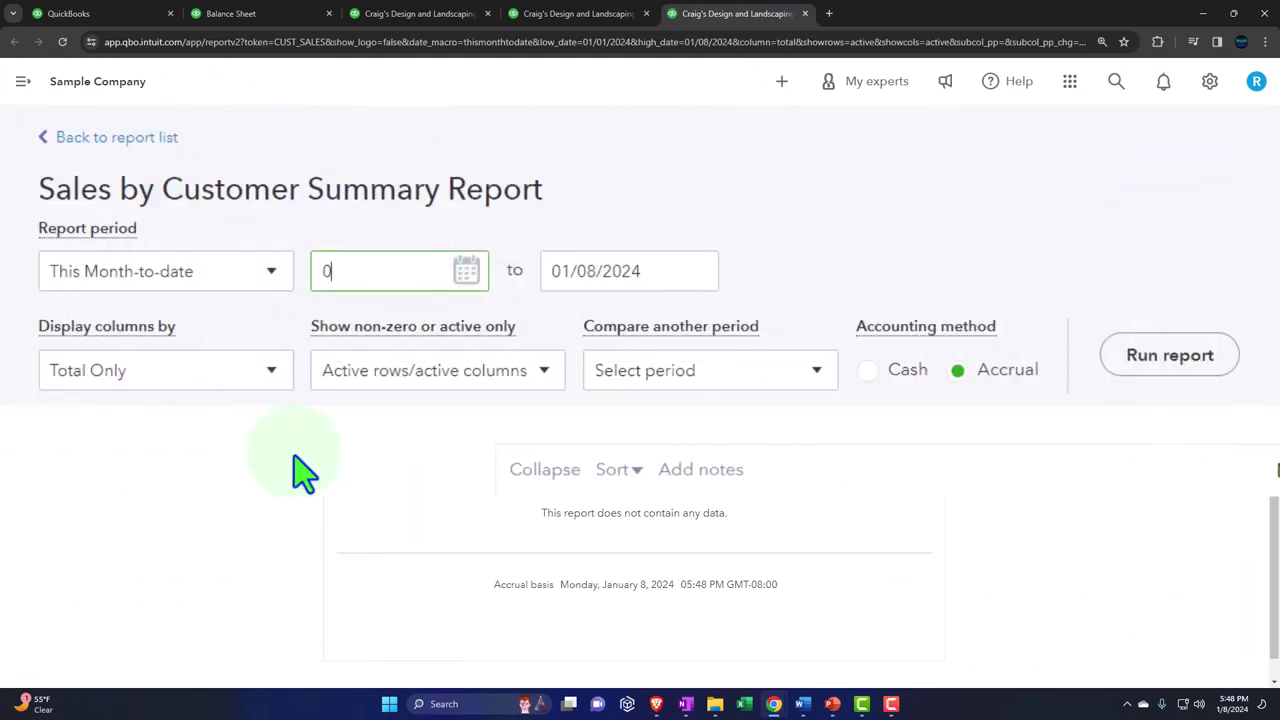
{"action": "key", "text": "Tab"}
{"action": "type", "text": "12312023"}
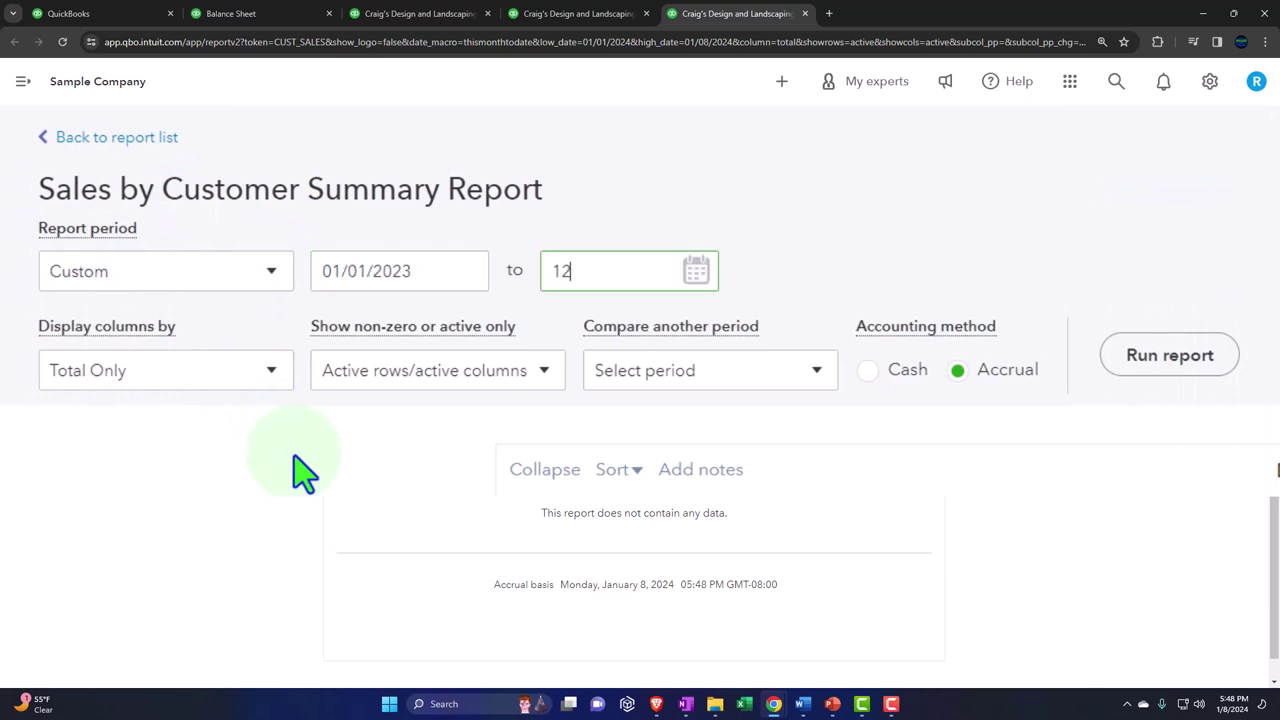
{"action": "key", "text": "Tab"}
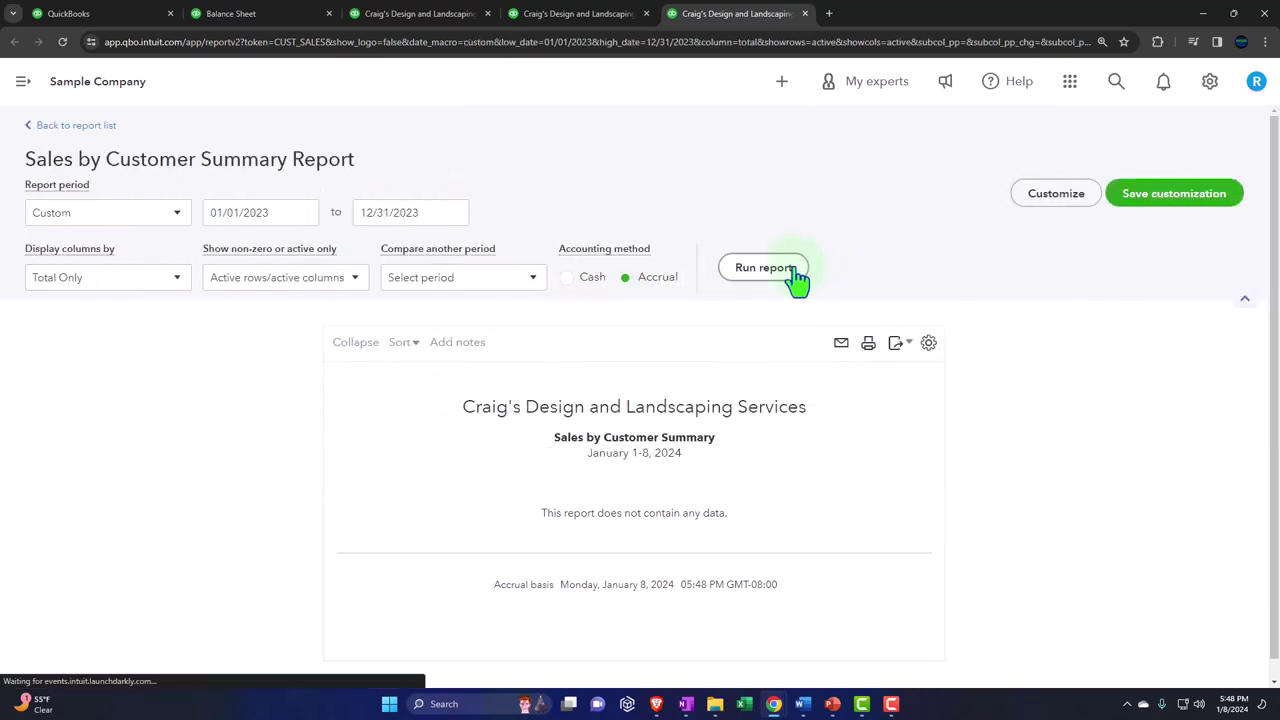
{"action": "left_click", "coordinate": [790, 270]}
{"action": "scroll", "coordinate": [795, 278], "scroll_direction": "down", "scroll_amount": 2}
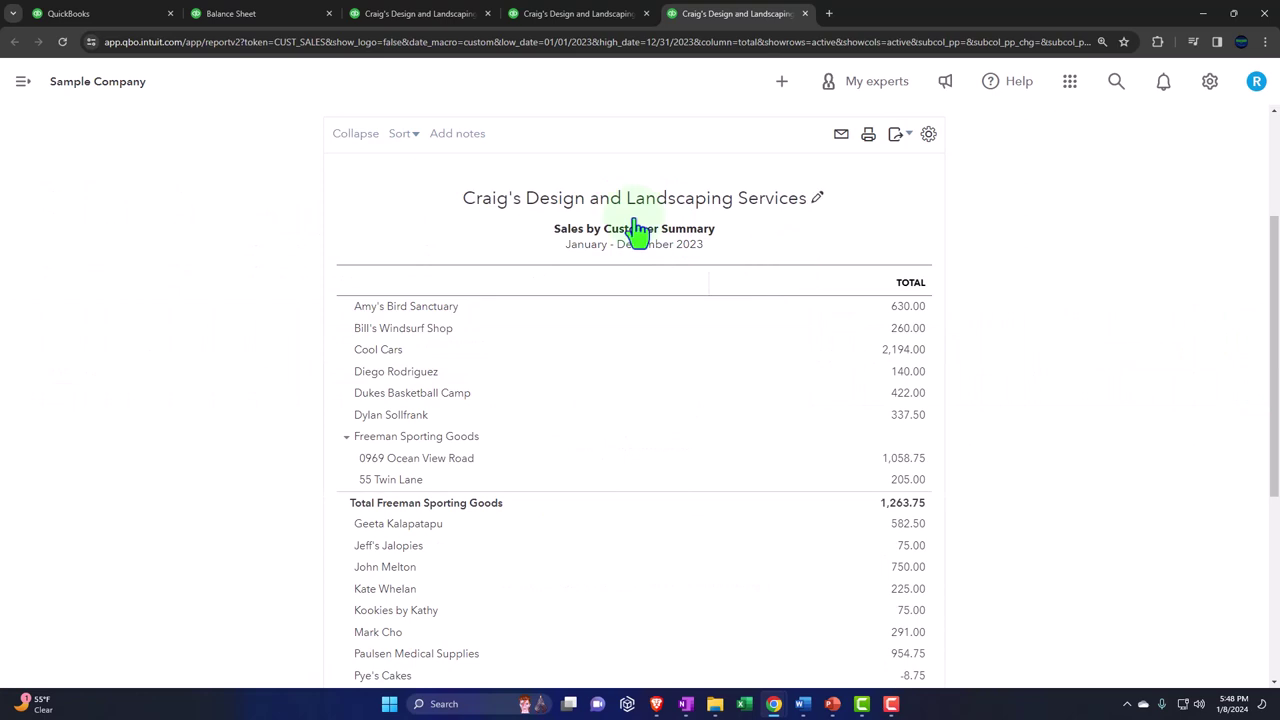
{"action": "left_click", "coordinate": [120, 15]}
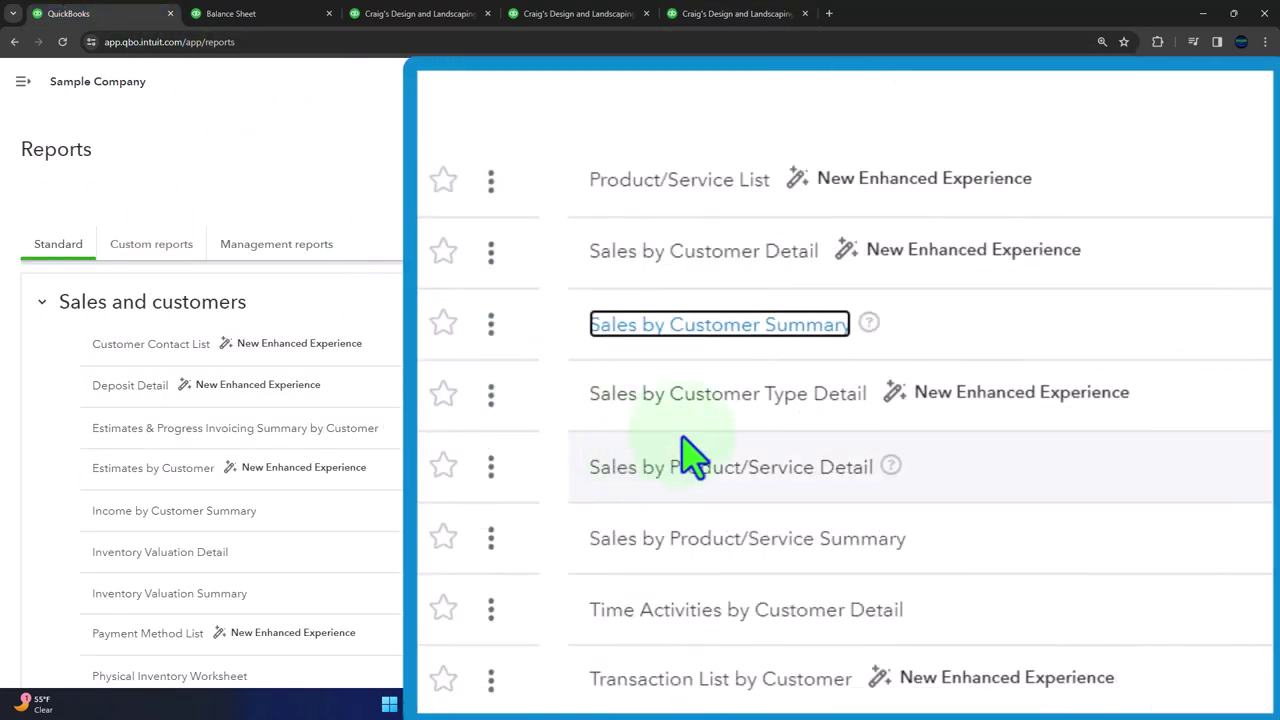
Step: From the report list, open the Sales by Customer Detail report in a new browser tab and view it
{"action": "right_click", "coordinate": [712, 263]}
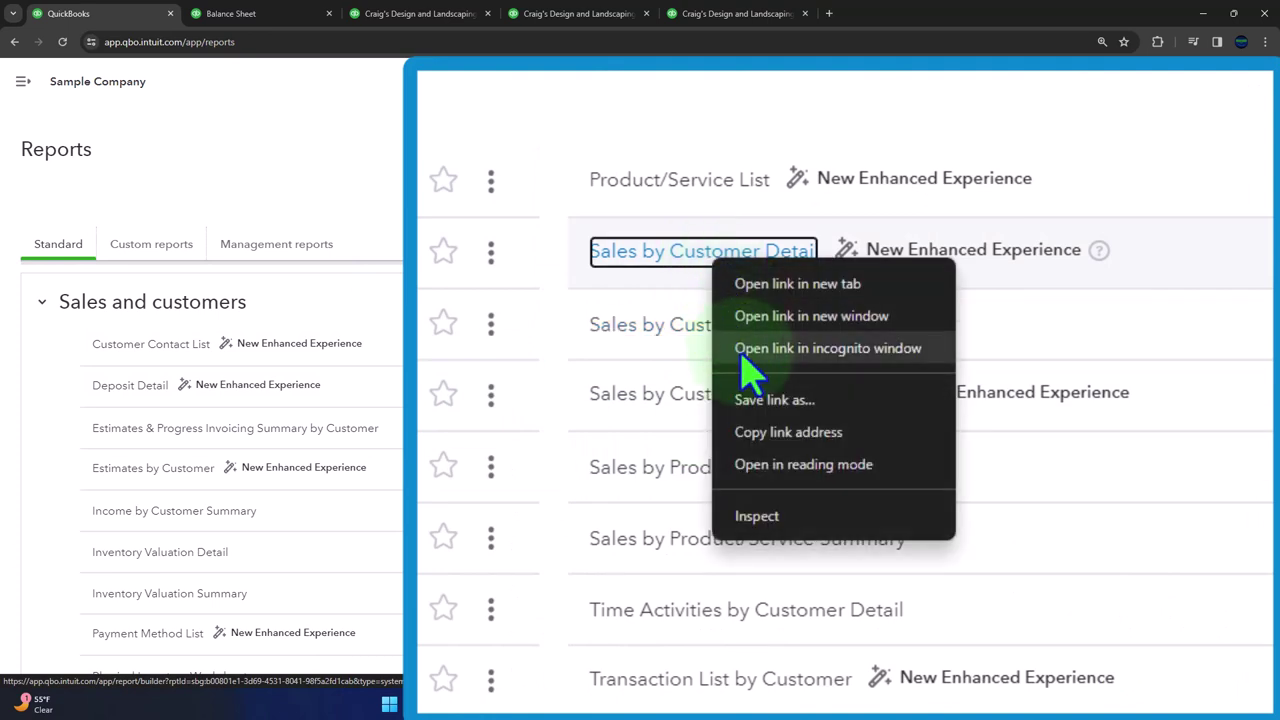
{"action": "left_click", "coordinate": [757, 286]}
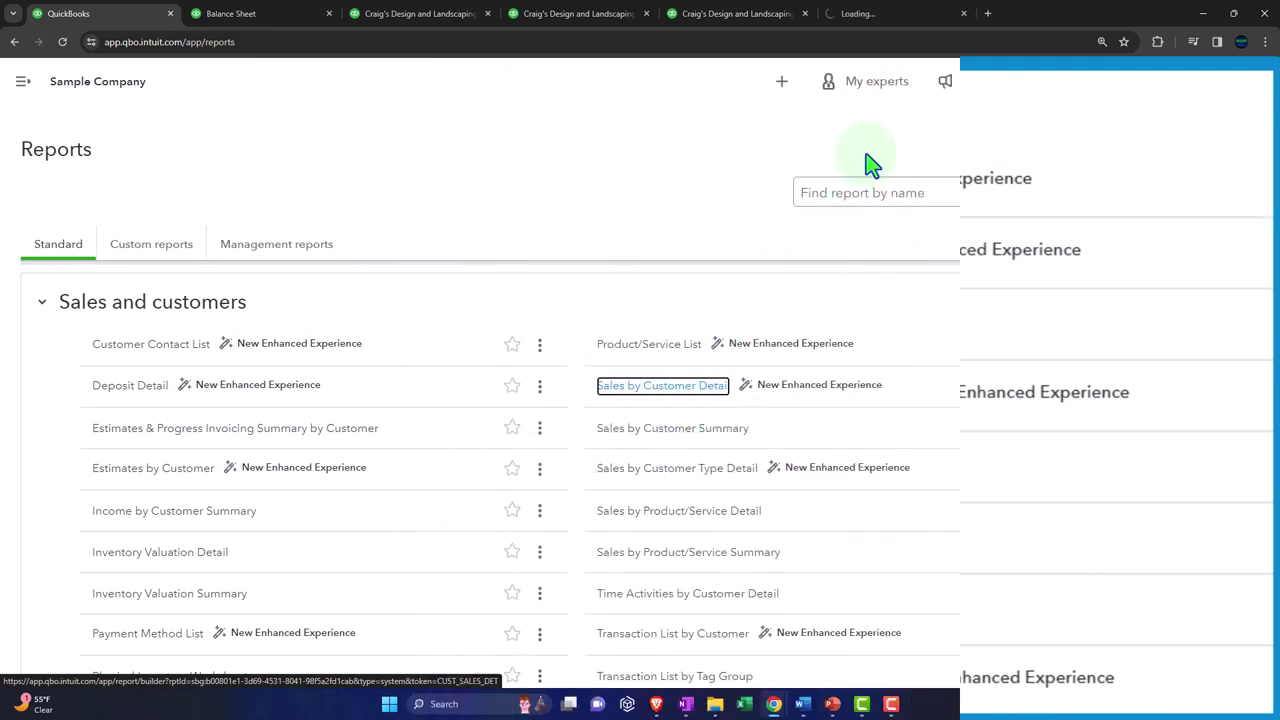
{"action": "left_click", "coordinate": [872, 13]}
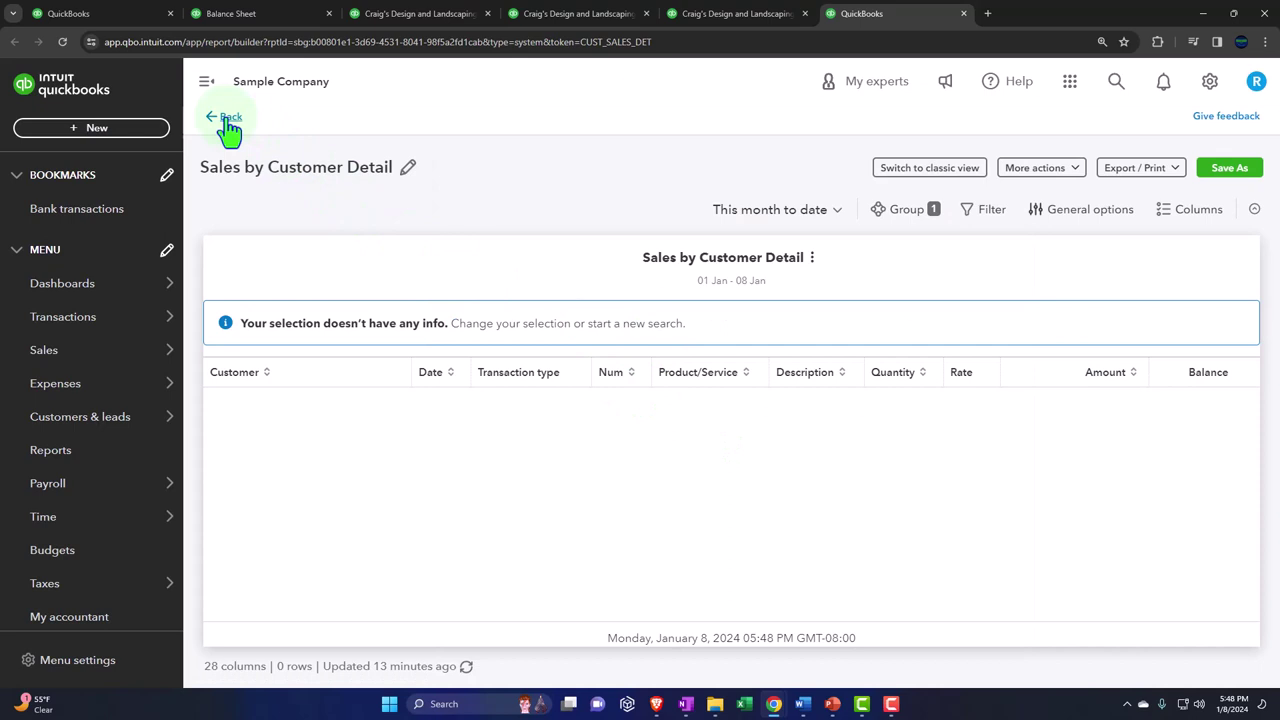
{"action": "left_click", "coordinate": [368, 363]}
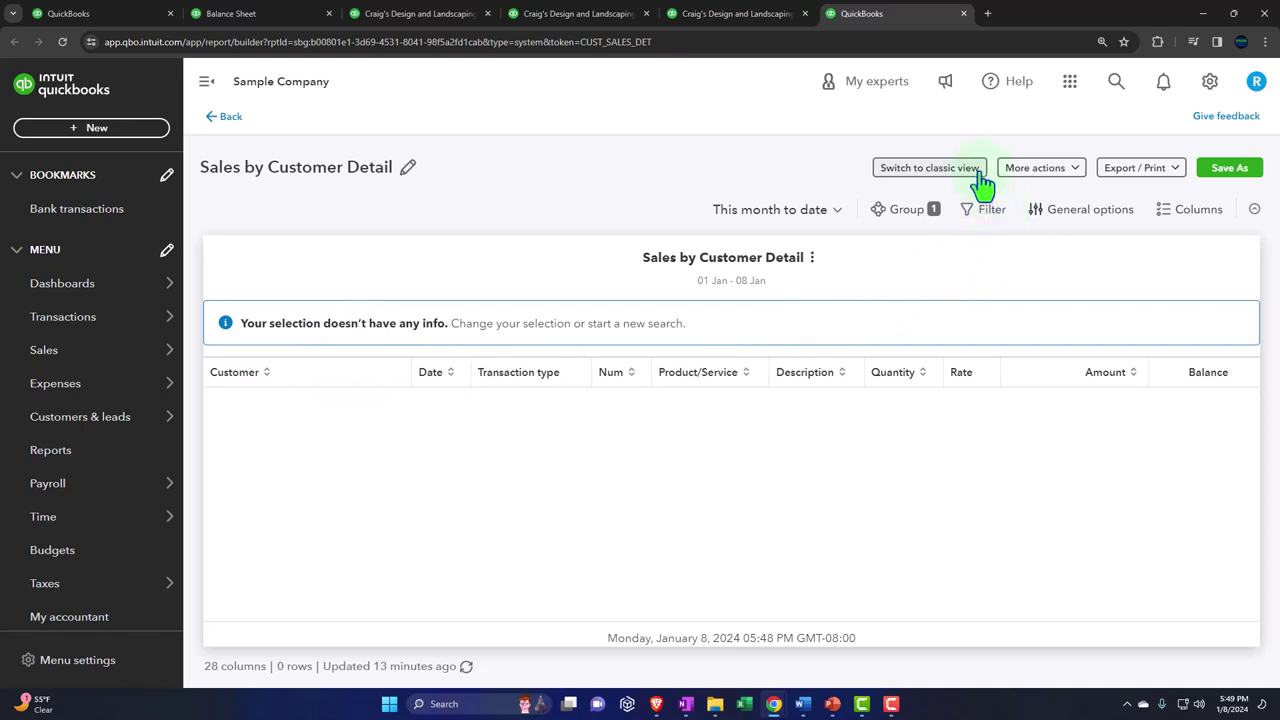
Step: Set the Sales by Customer Detail report to custom dates from 01/01/2023 to 12/31/2023
{"action": "left_click", "coordinate": [840, 214]}
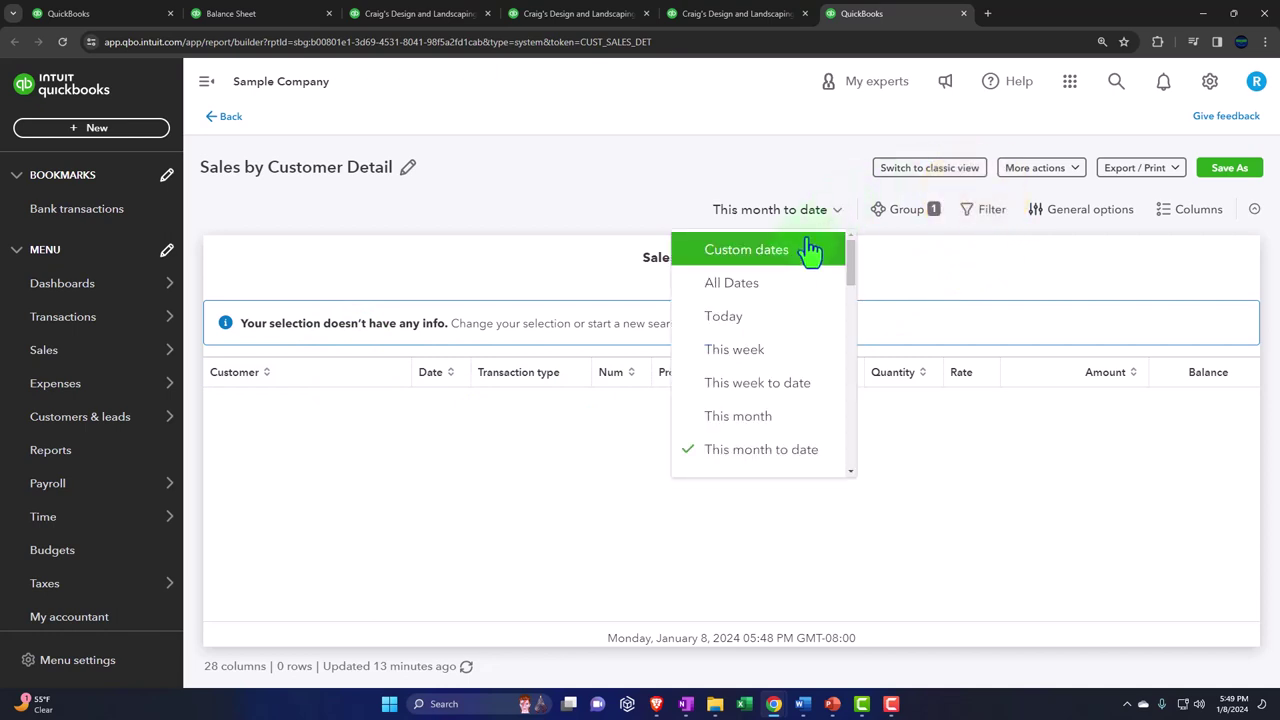
{"action": "left_click", "coordinate": [798, 257]}
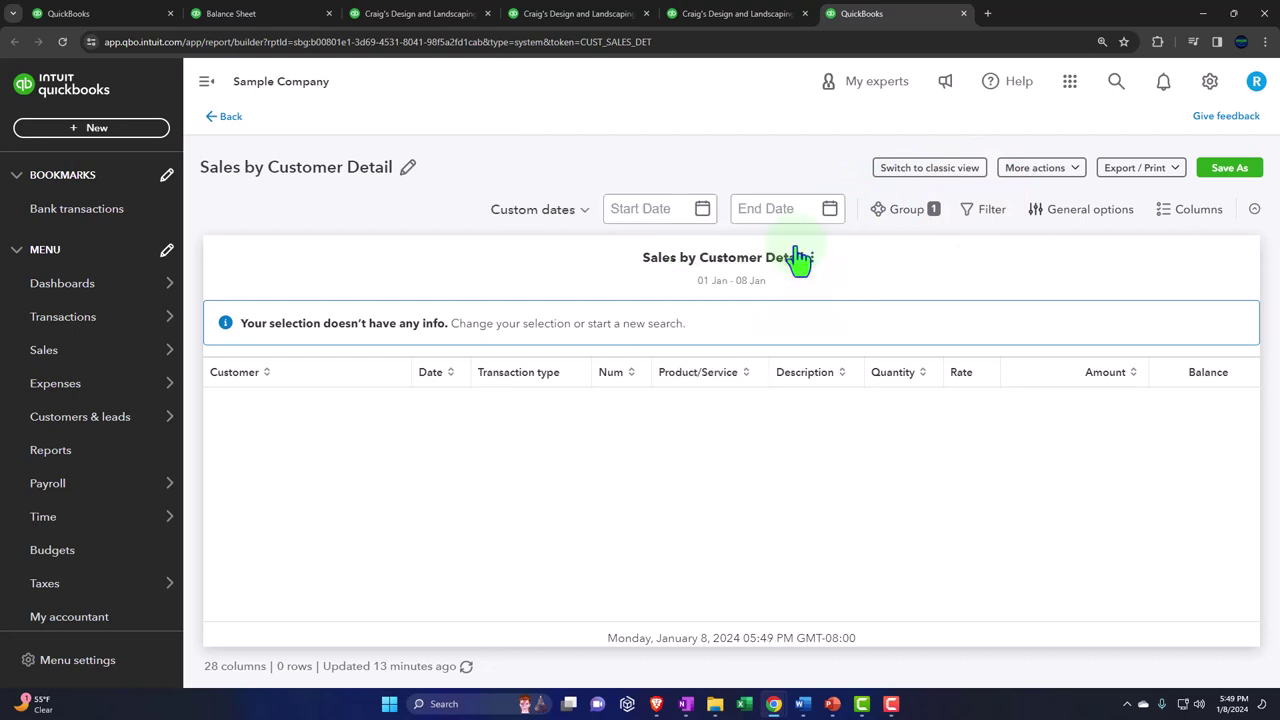
{"action": "left_click", "coordinate": [670, 209]}
{"action": "type", "text": "010123"}
{"action": "key", "text": "Tab"}
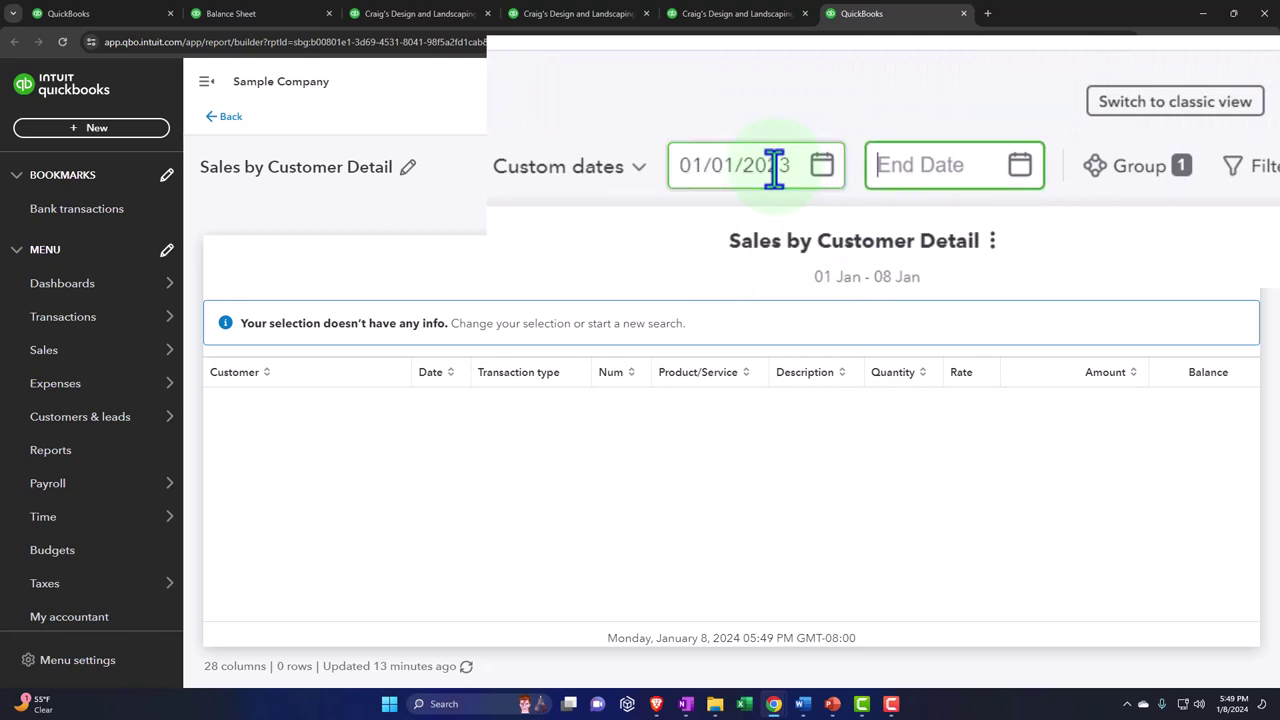
{"action": "type", "text": "12/31/2023"}
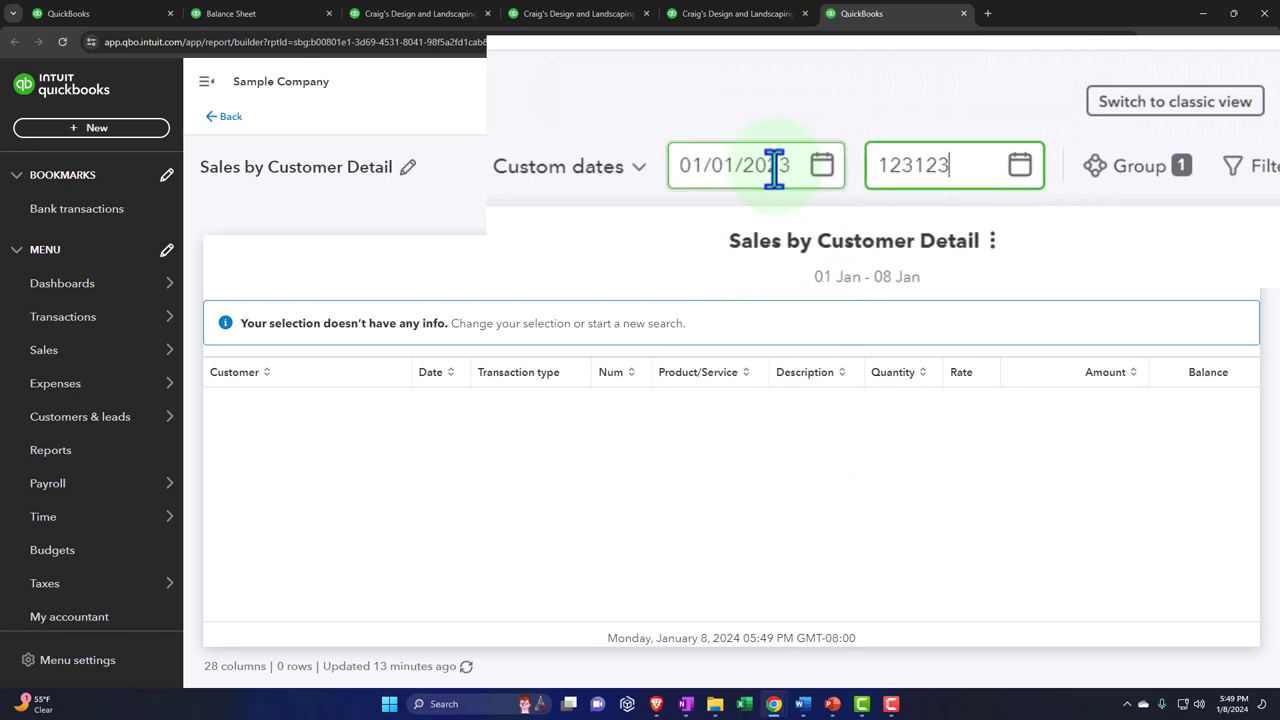
{"action": "key", "text": "Tab"}
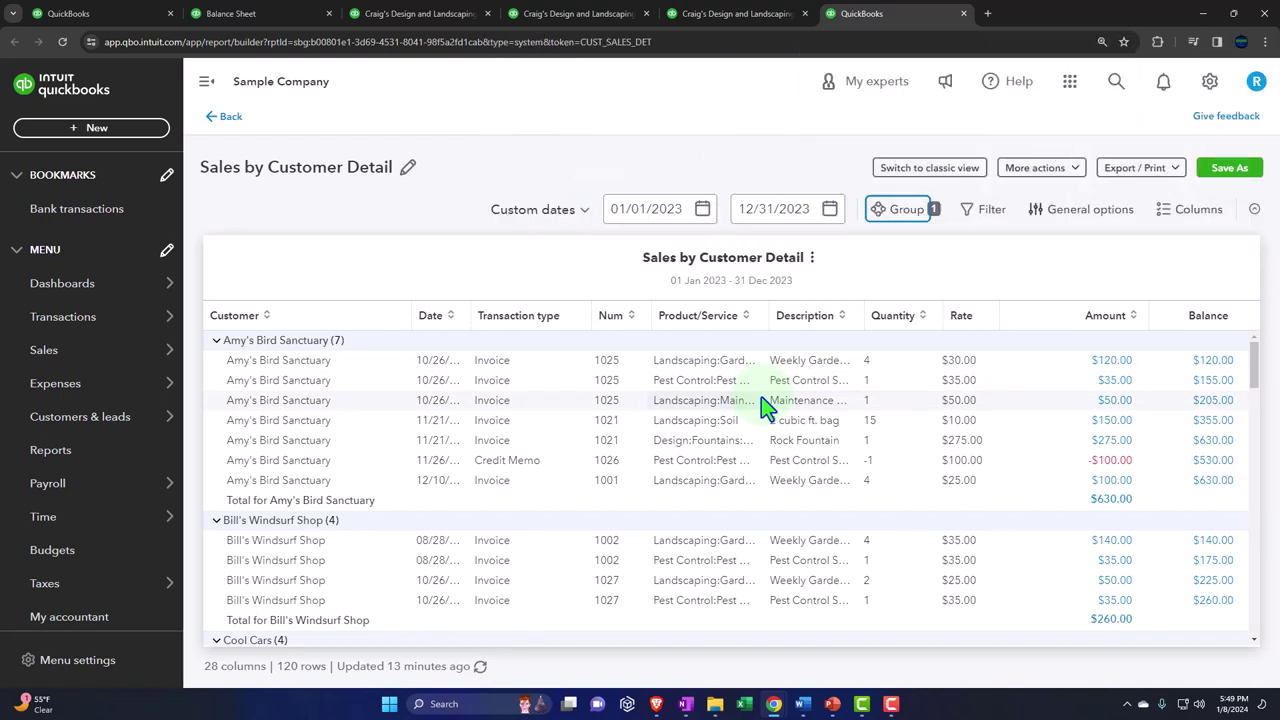
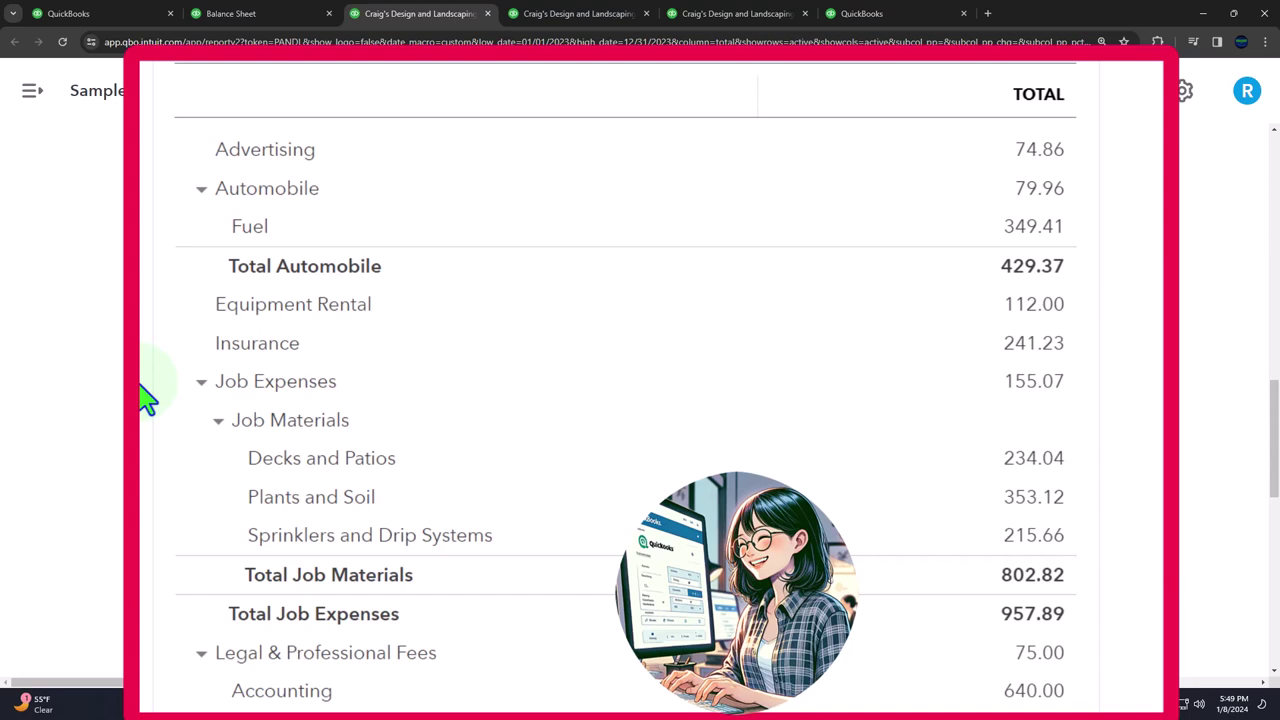
Step: Review the income section of the Profit and Loss report and the customer totals in the Sales by Customer Summary report
{"action": "scroll", "coordinate": [147, 400], "scroll_direction": "up", "scroll_amount": 8}
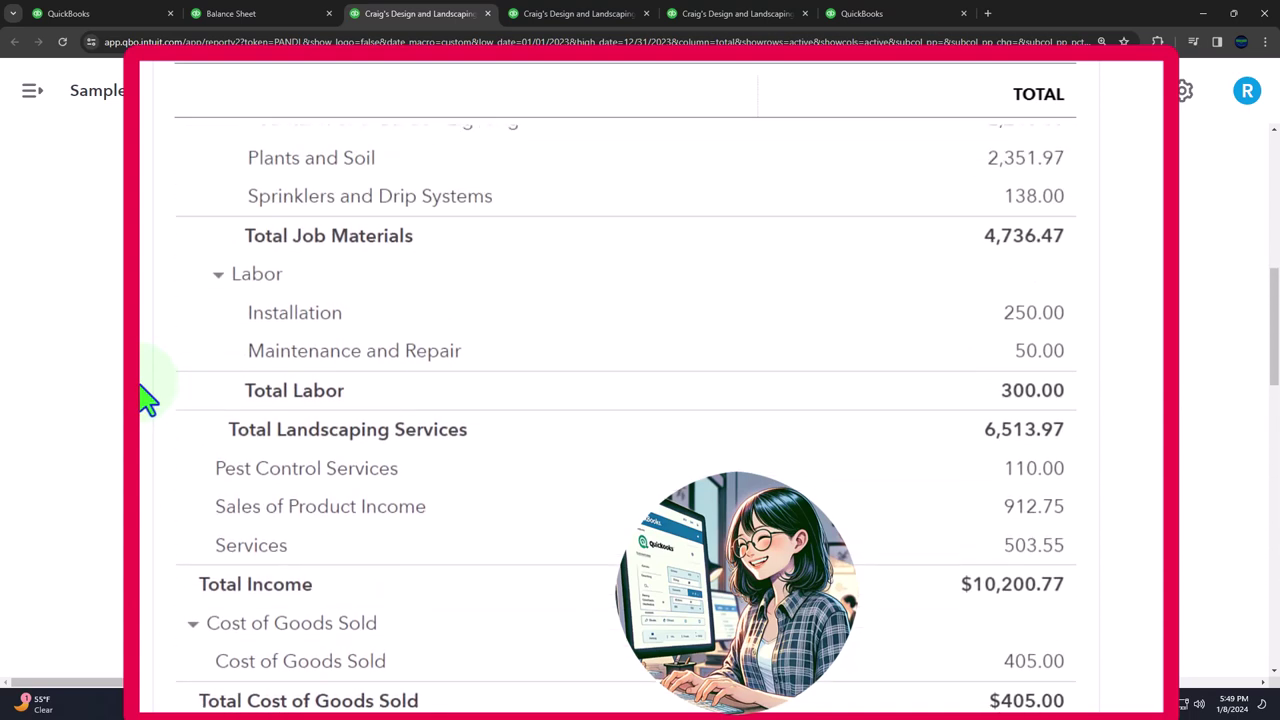
{"action": "scroll", "coordinate": [147, 400], "scroll_direction": "up", "scroll_amount": 1}
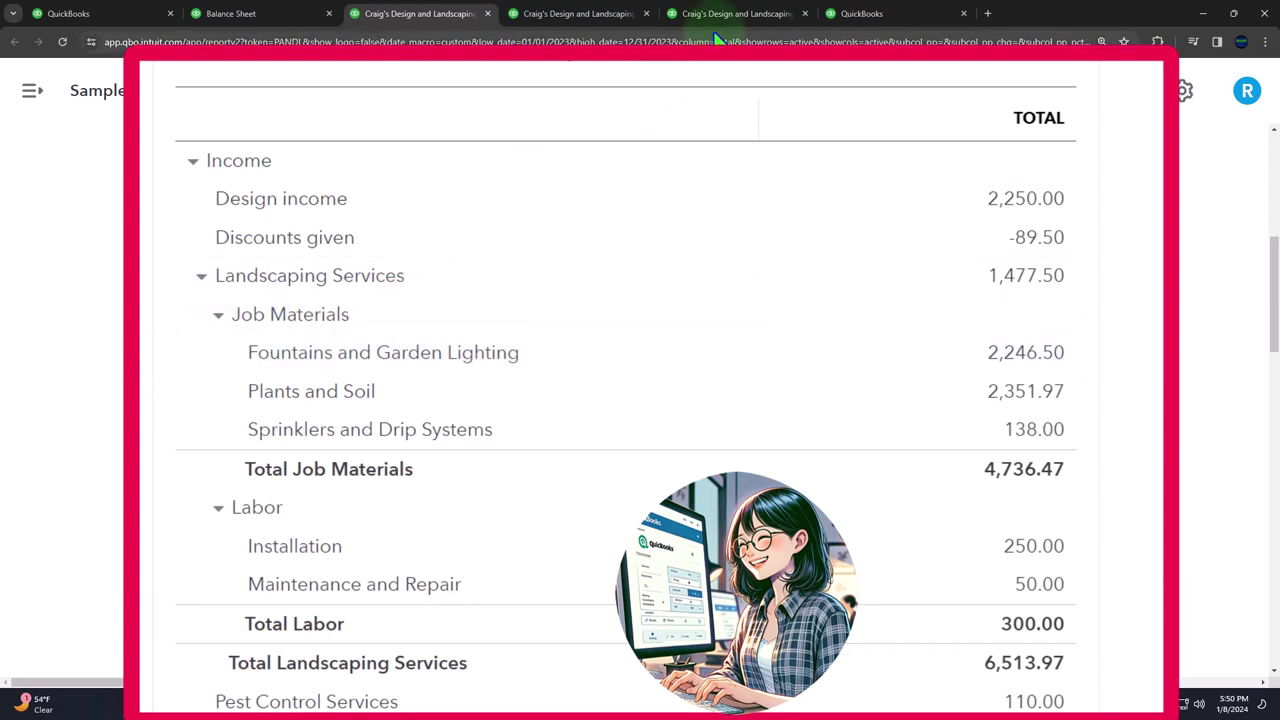
{"action": "left_click", "coordinate": [572, 13]}
{"action": "left_click", "coordinate": [722, 20]}
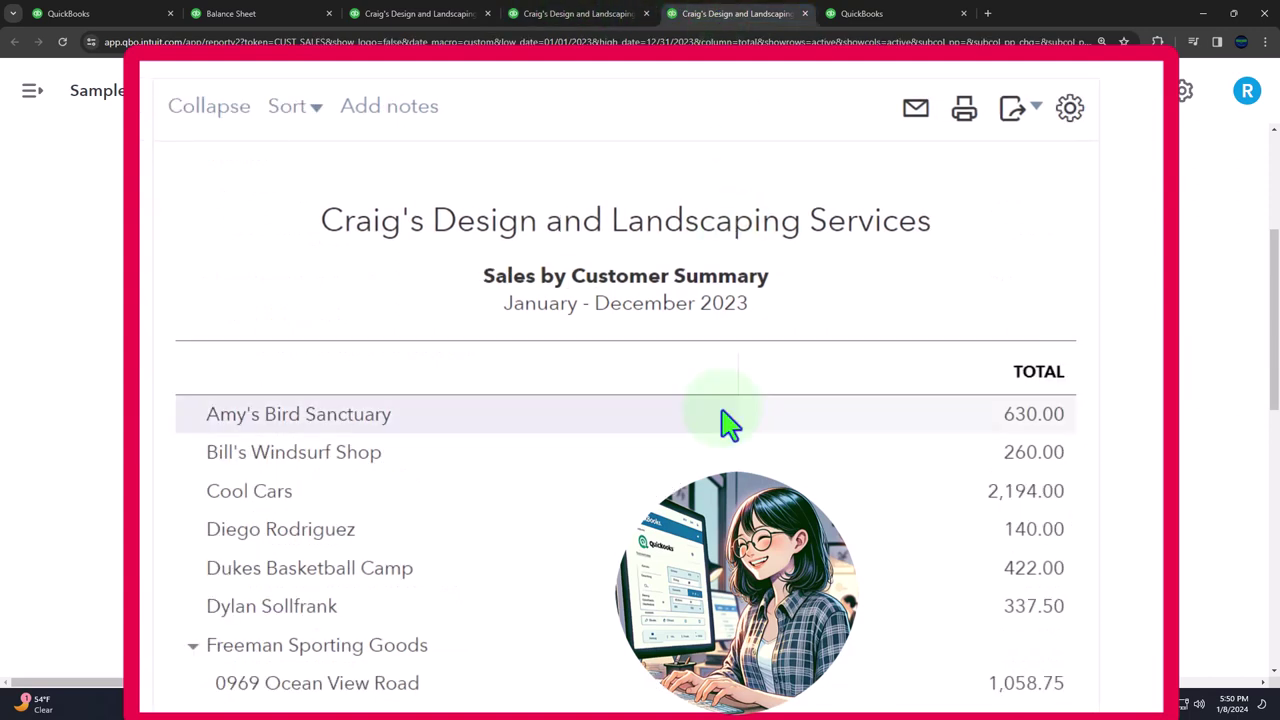
{"action": "scroll", "coordinate": [728, 424], "scroll_direction": "down", "scroll_amount": 2}
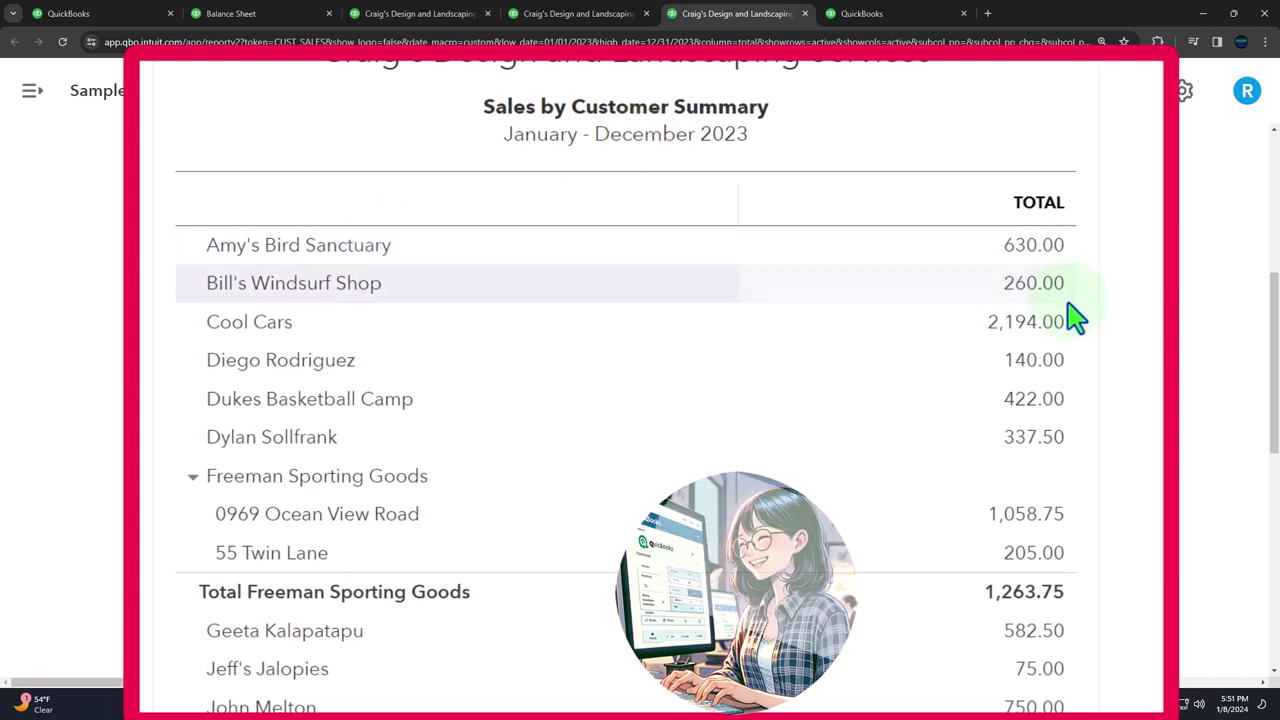
{"action": "scroll", "coordinate": [1063, 365], "scroll_direction": "down", "scroll_amount": 3}
{"action": "scroll", "coordinate": [1063, 372], "scroll_direction": "down", "scroll_amount": 5}
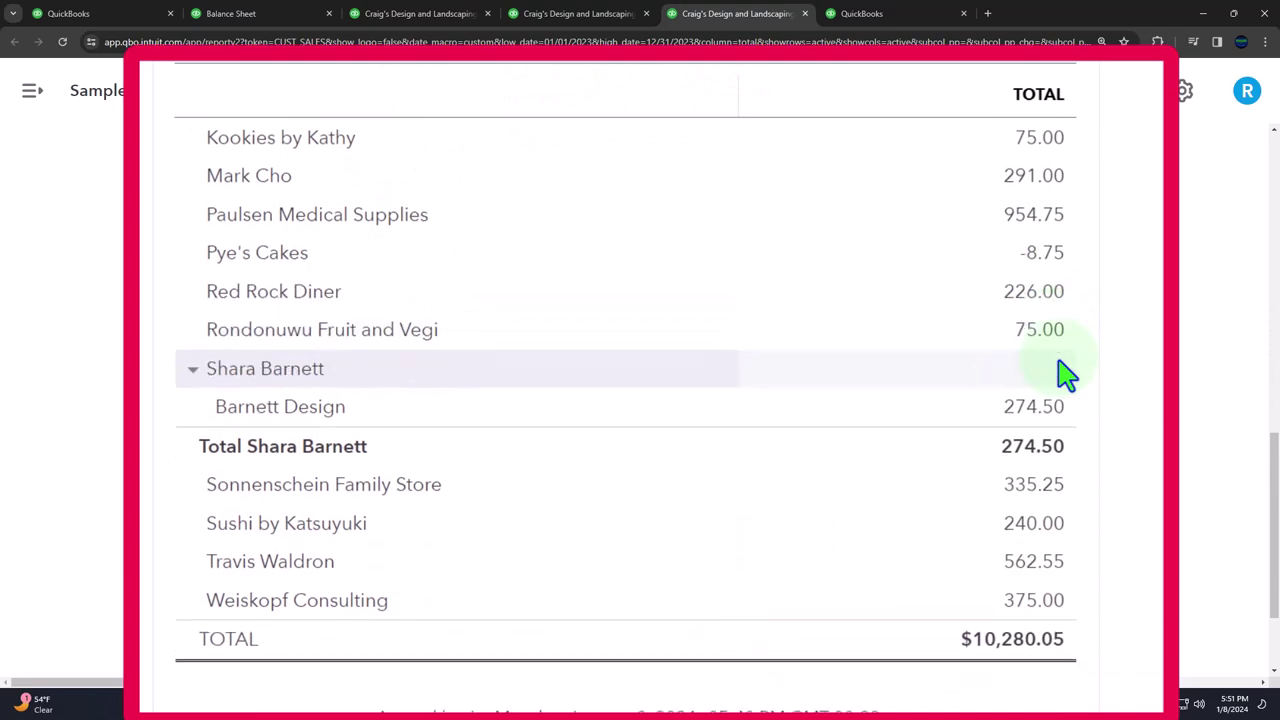
{"action": "scroll", "coordinate": [975, 365], "scroll_direction": "up", "scroll_amount": 10}
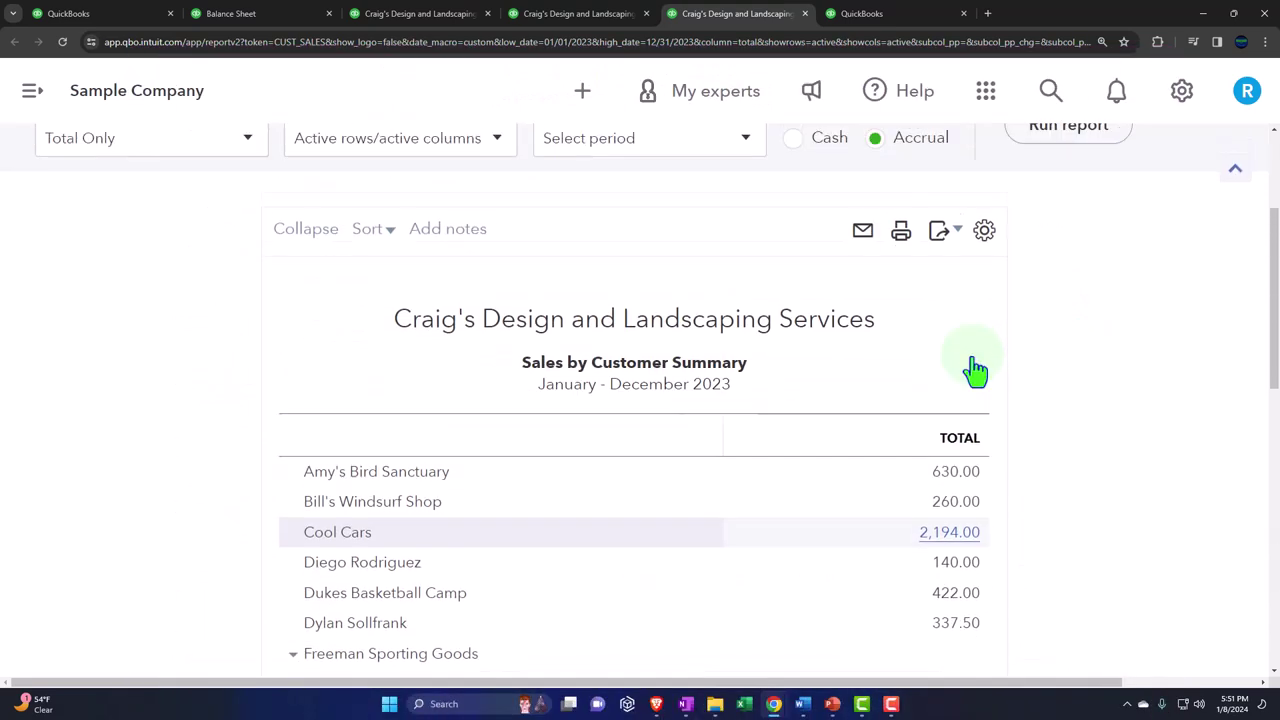
{"action": "scroll", "coordinate": [975, 370], "scroll_direction": "up", "scroll_amount": 2}
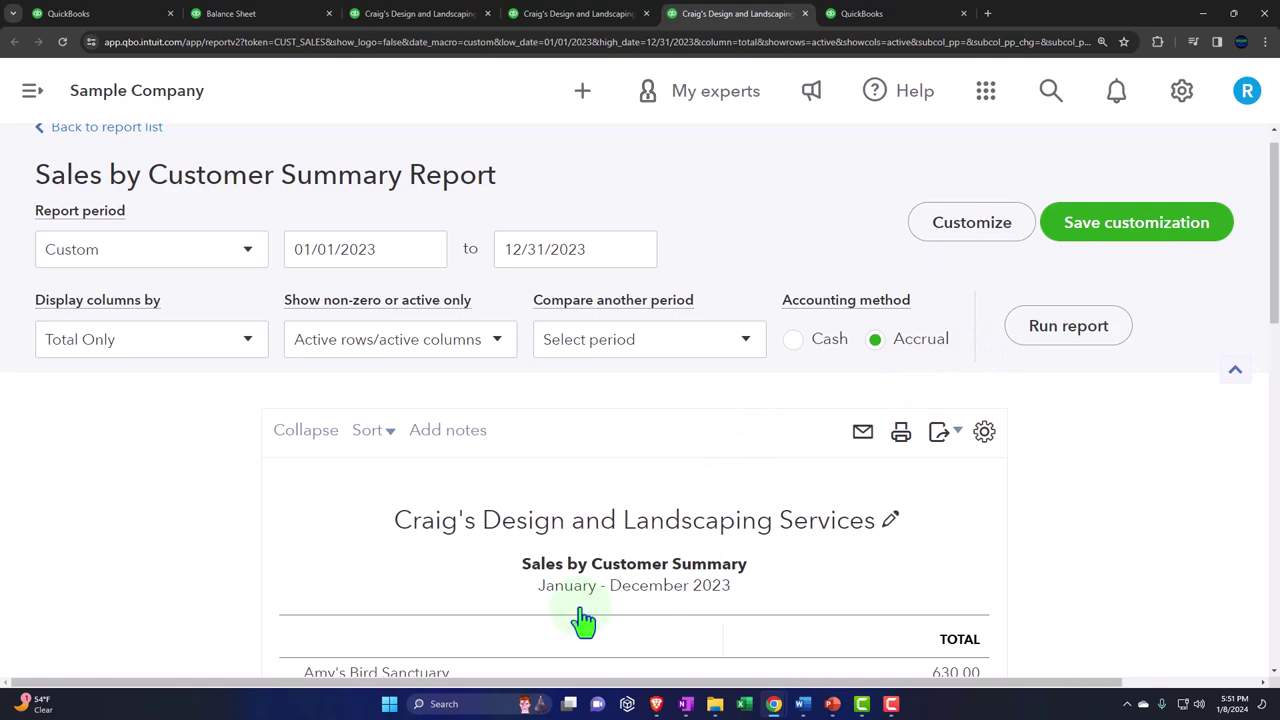
{"action": "scroll", "coordinate": [583, 621], "scroll_direction": "down", "scroll_amount": 12}
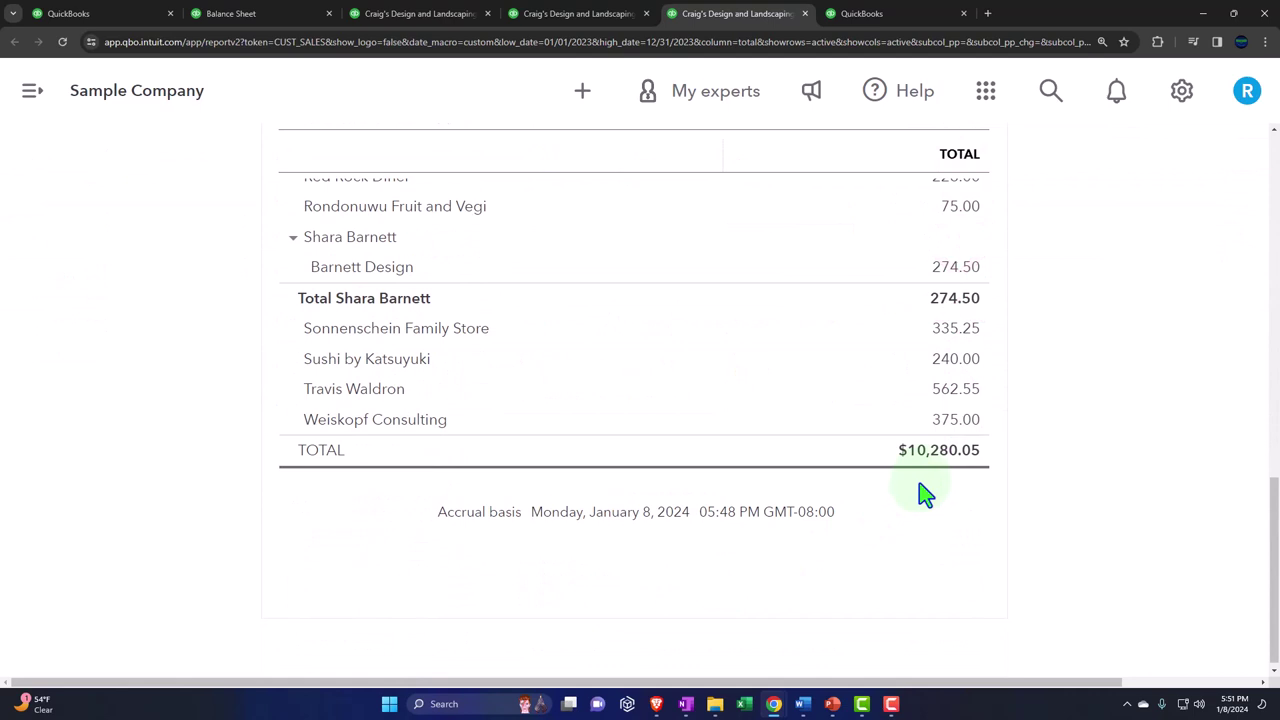
Step: On the Profit and Loss report, collapse the Income section to check its total, and expand it again
{"action": "left_click", "coordinate": [422, 17]}
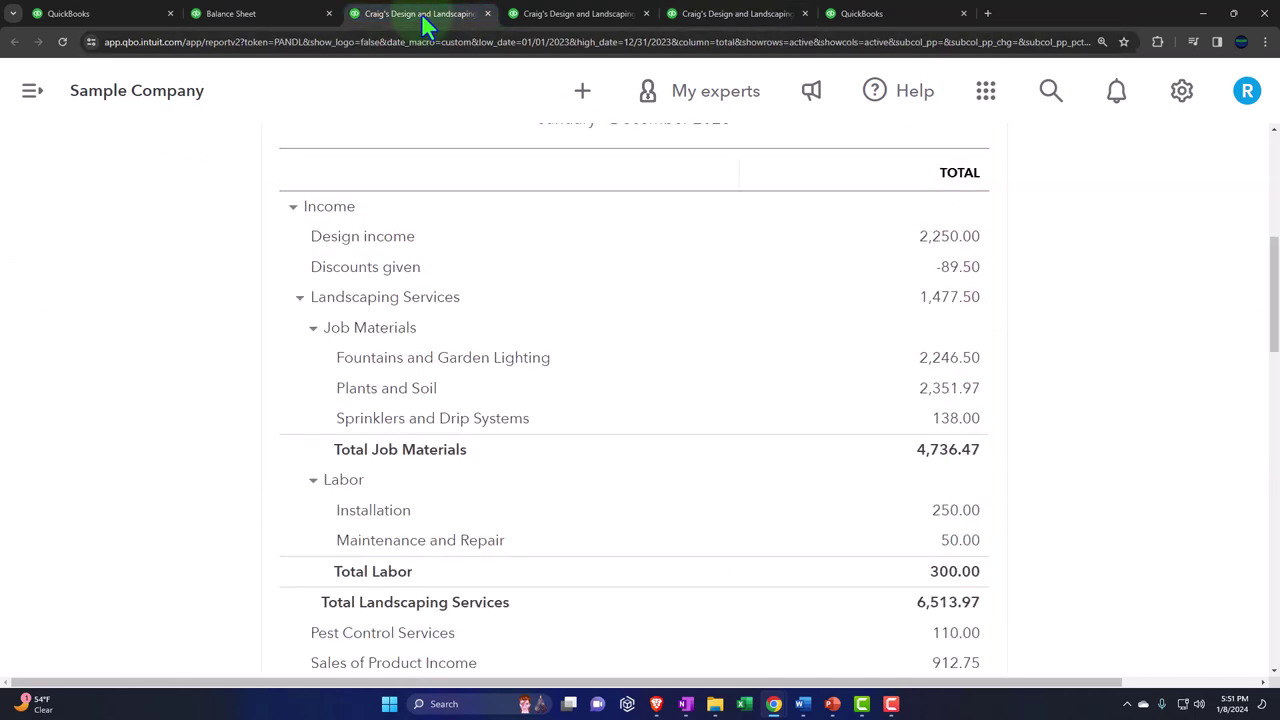
{"action": "left_click", "coordinate": [292, 207]}
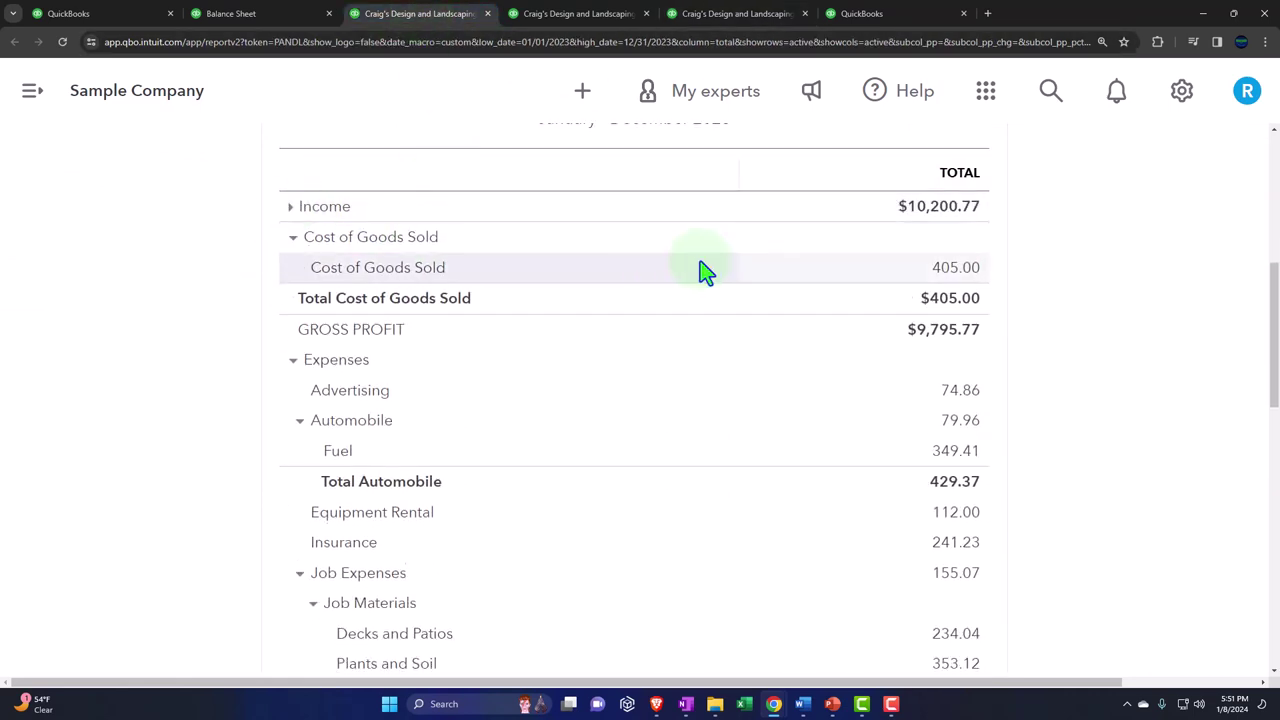
{"action": "left_click", "coordinate": [927, 215]}
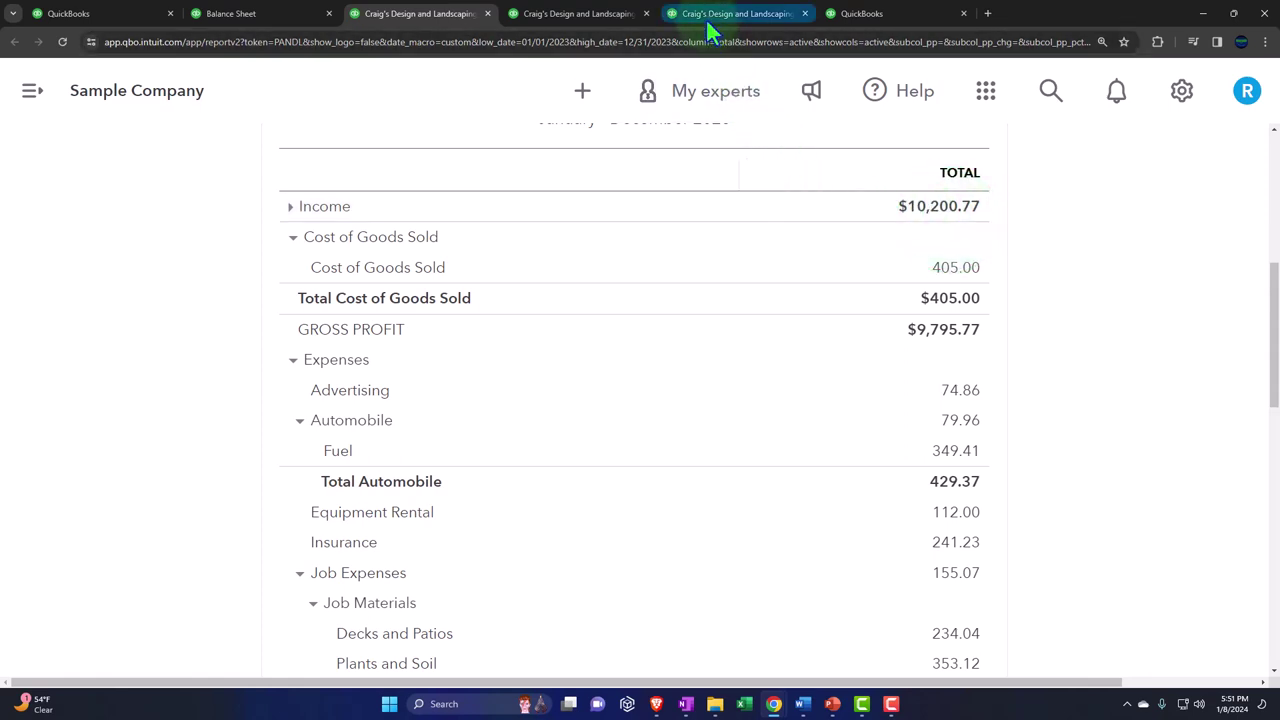
{"action": "mouse_move", "coordinate": [706, 18]}
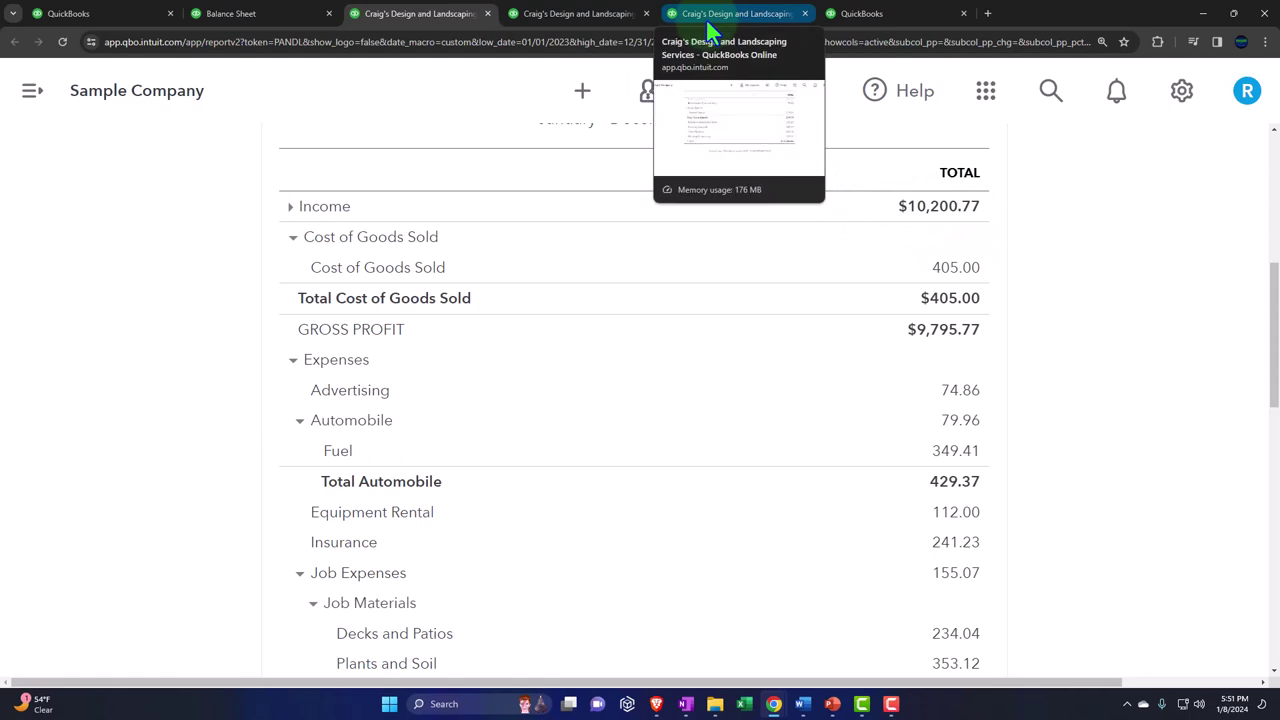
{"action": "left_click", "coordinate": [200, 288]}
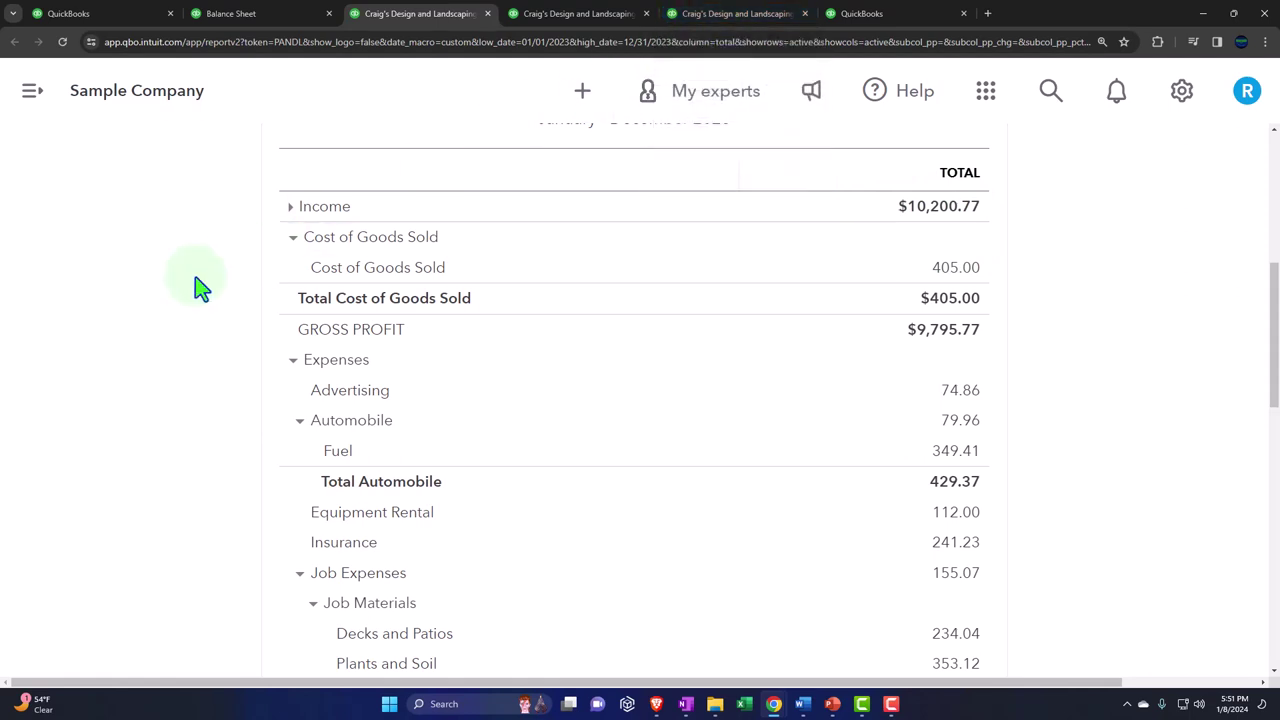
{"action": "left_click", "coordinate": [288, 210]}
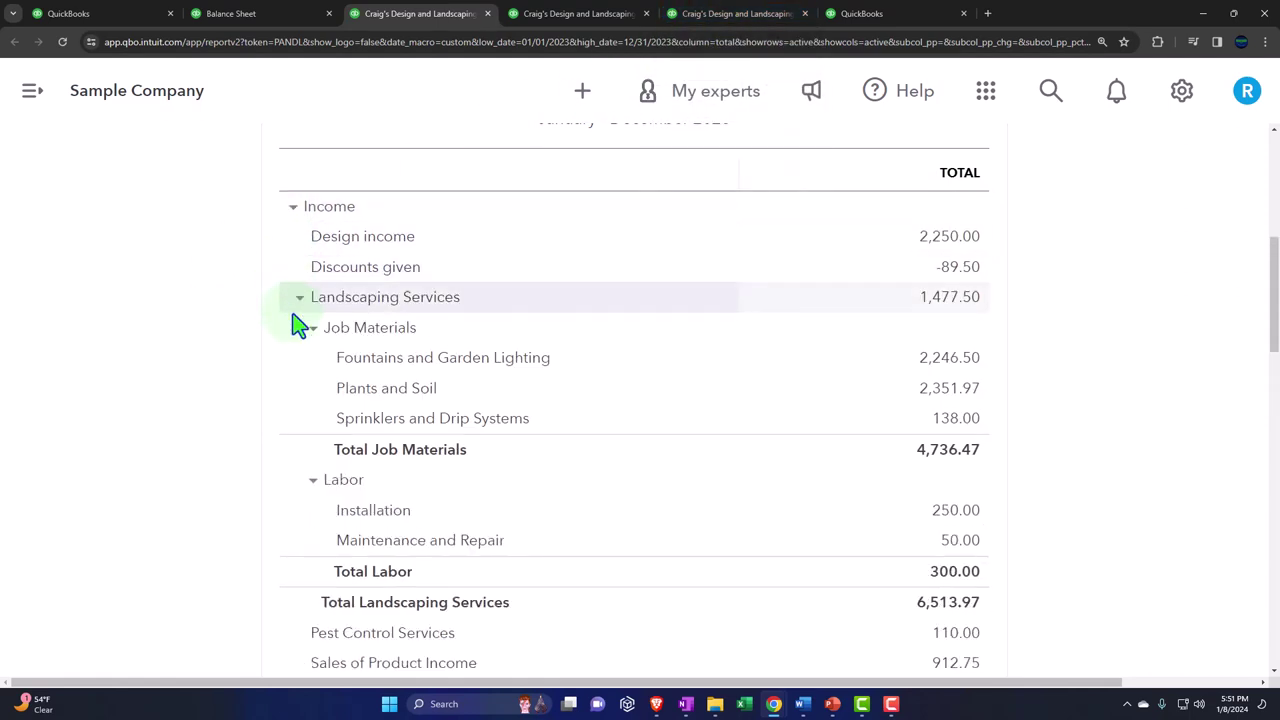
{"action": "left_click", "coordinate": [307, 370]}
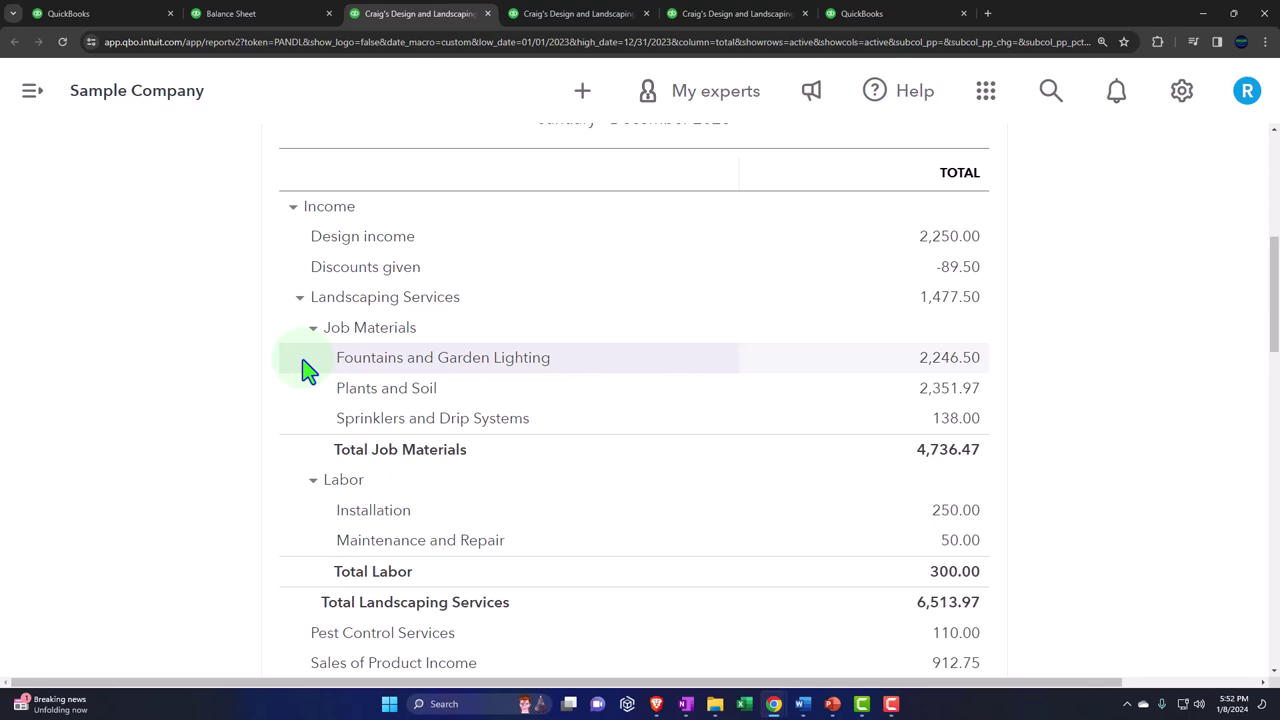
Step: Go to the Balance Sheet report, dismiss the feedback survey, and examine the assets and current liabilities
{"action": "left_click", "coordinate": [268, 16]}
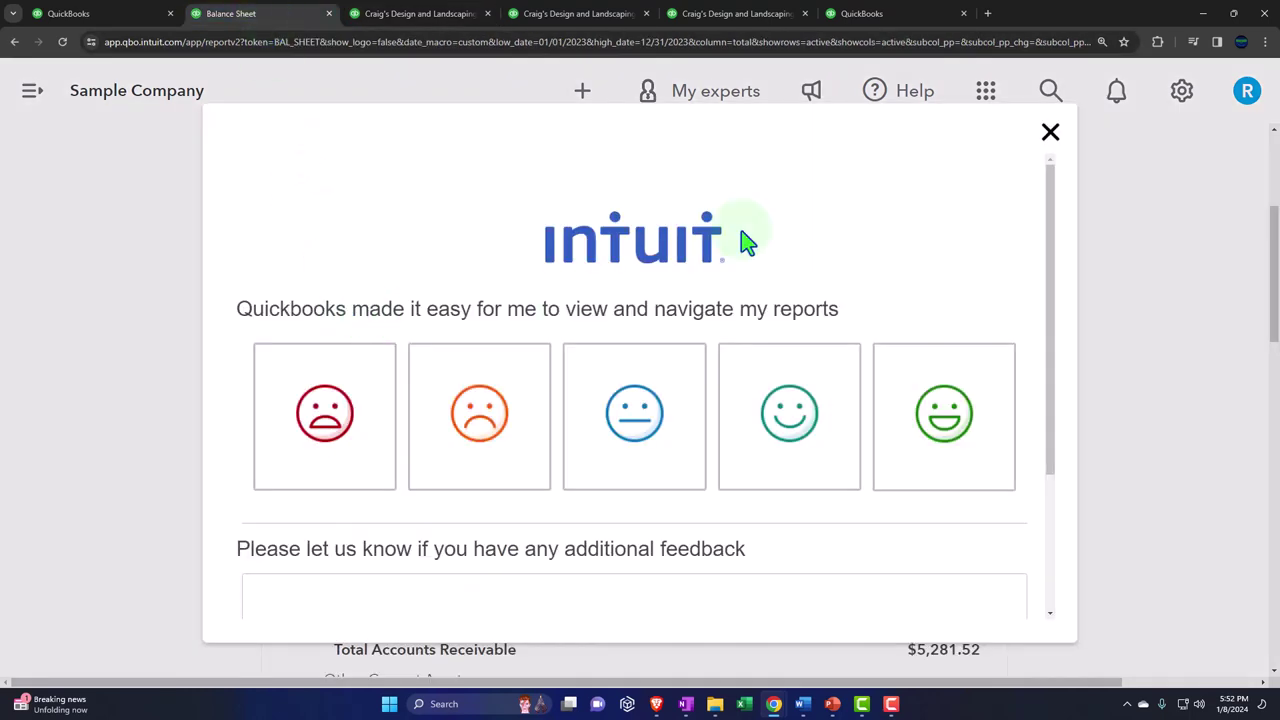
{"action": "left_click", "coordinate": [1050, 134]}
{"action": "scroll", "coordinate": [1015, 360], "scroll_direction": "down", "scroll_amount": 2}
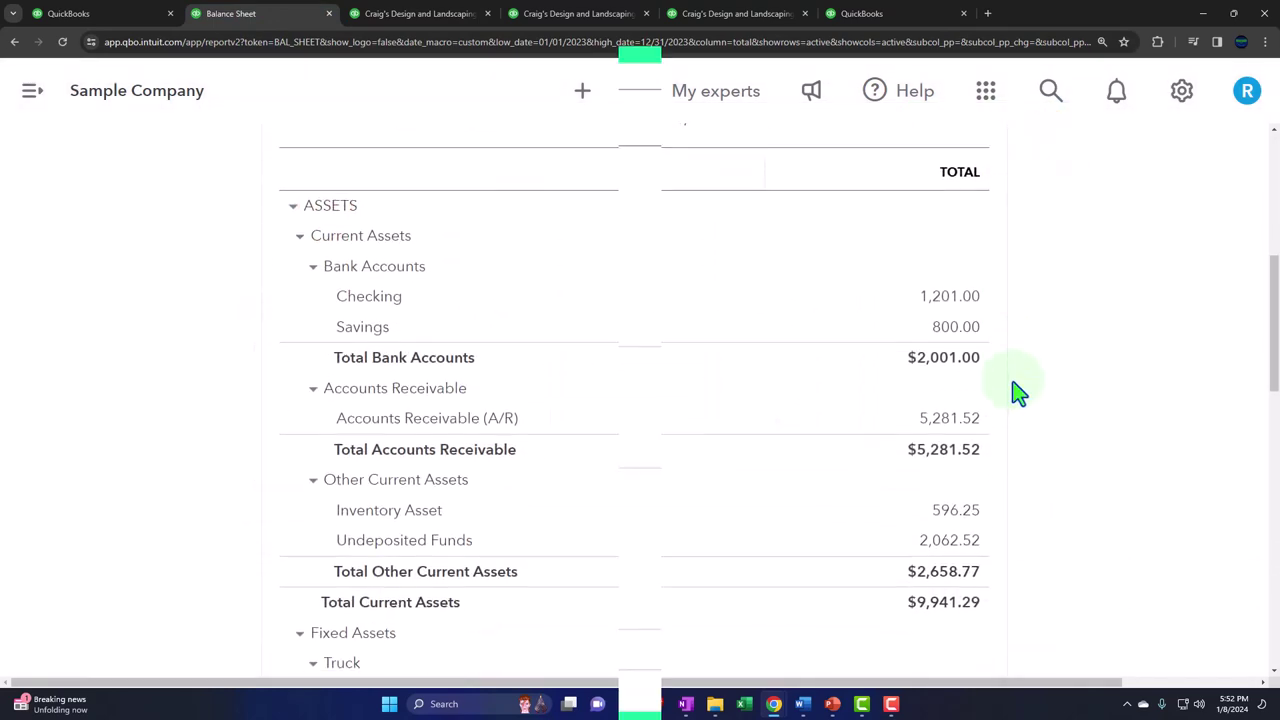
{"action": "scroll", "coordinate": [966, 420], "scroll_direction": "down", "scroll_amount": 5}
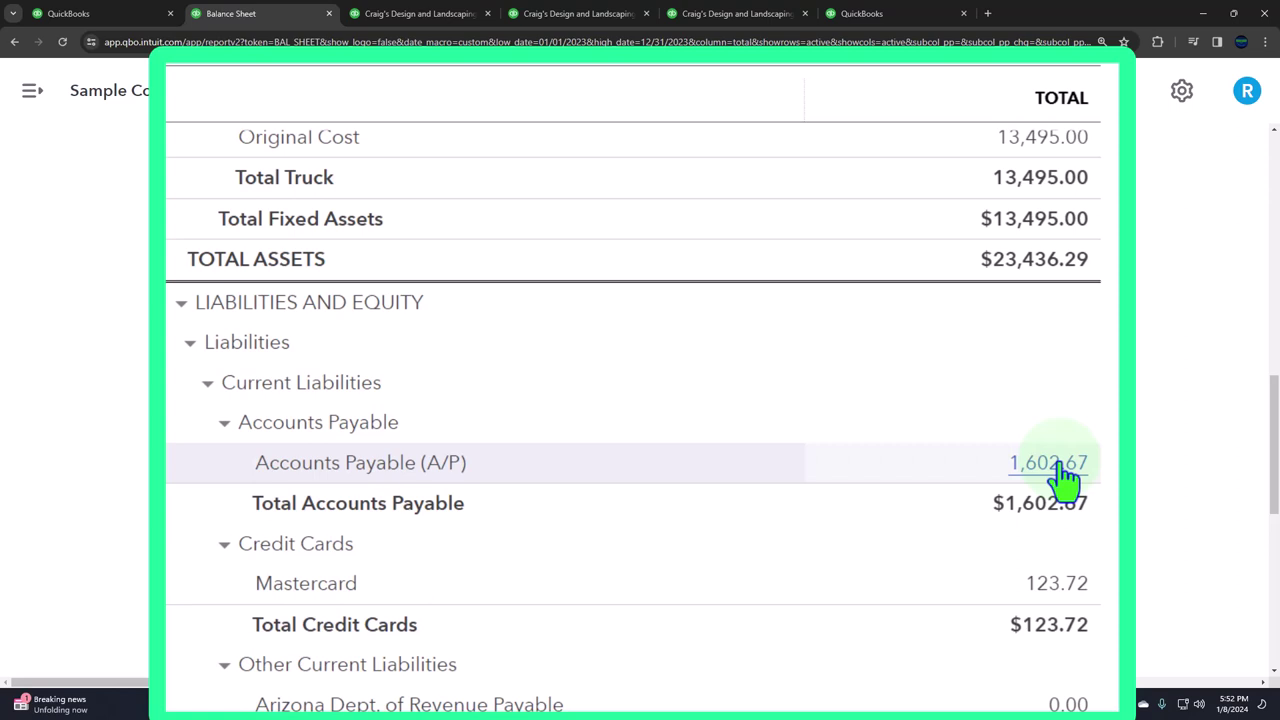
Step: Return to the Profit and Loss report, look through the forms for creating new transactions, and close the list
{"action": "left_click", "coordinate": [426, 13]}
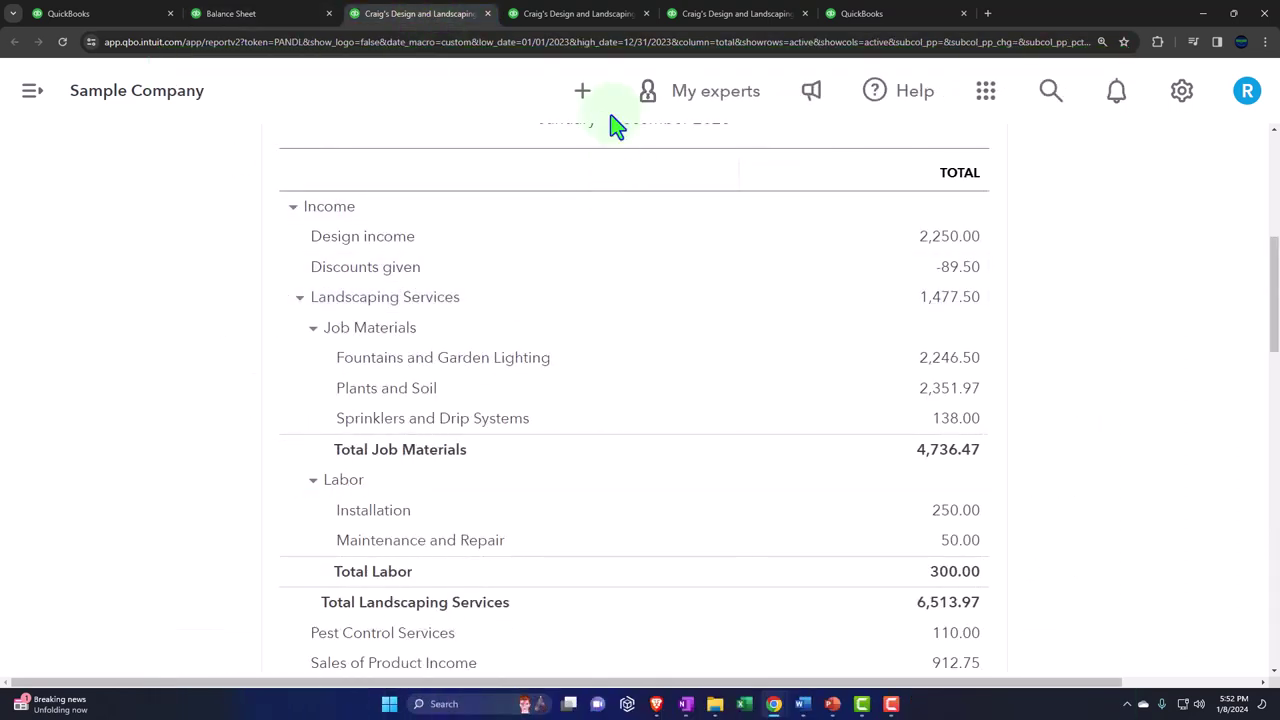
{"action": "left_click", "coordinate": [583, 92]}
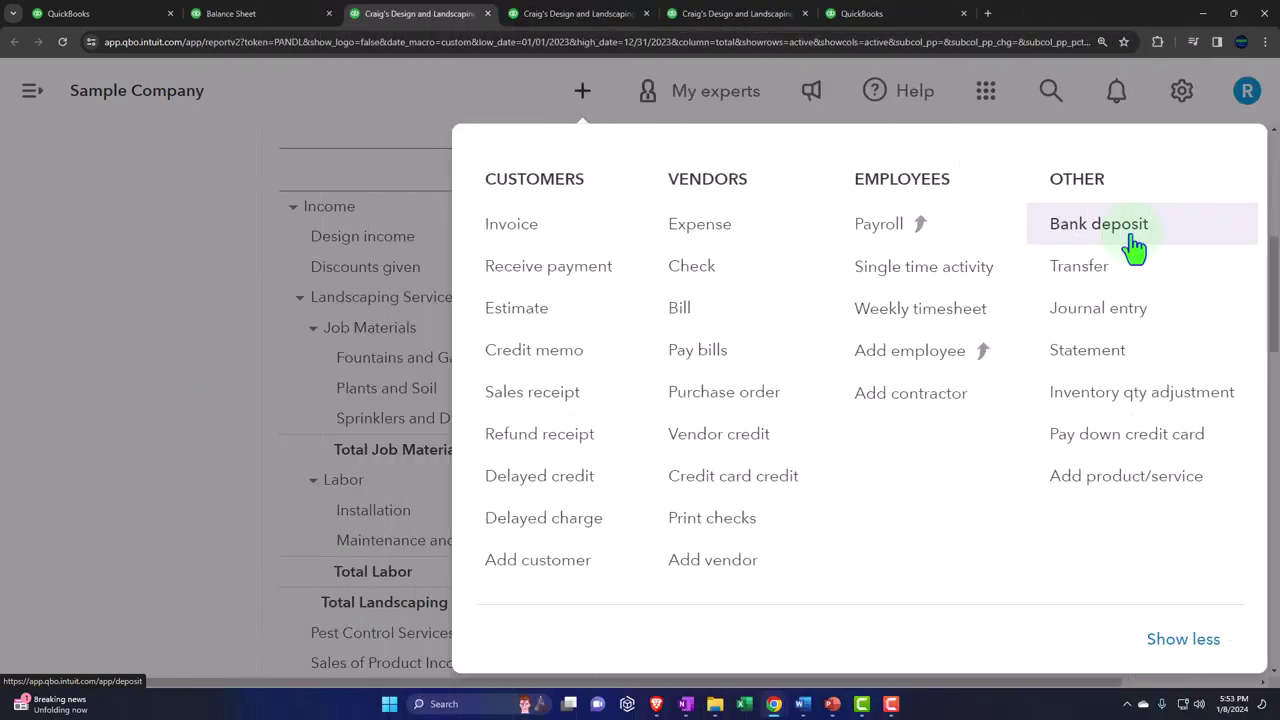
{"action": "left_click", "coordinate": [206, 312]}
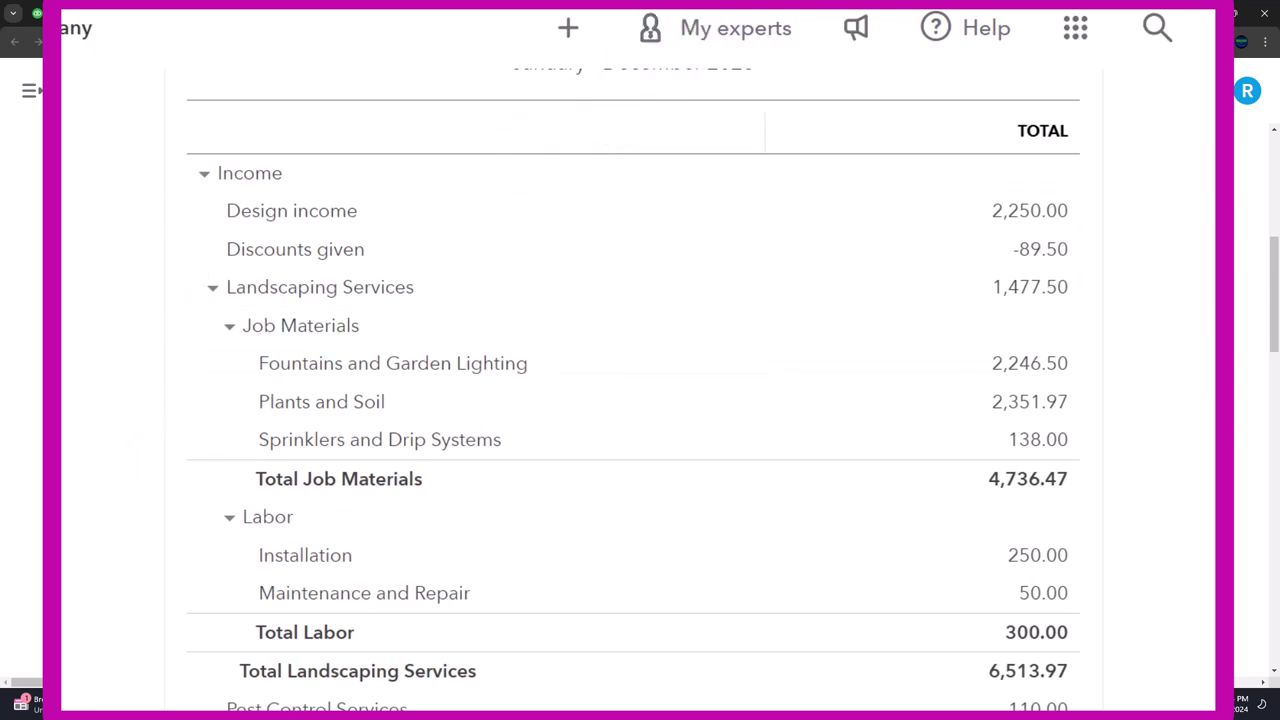
Step: Review the Sales by Customer Summary rows and the income, expenses and net income per customer in the Income by Customer Summary
{"action": "key", "text": "End"}
{"action": "scroll", "coordinate": [652, 289], "scroll_direction": "up", "scroll_amount": 3}
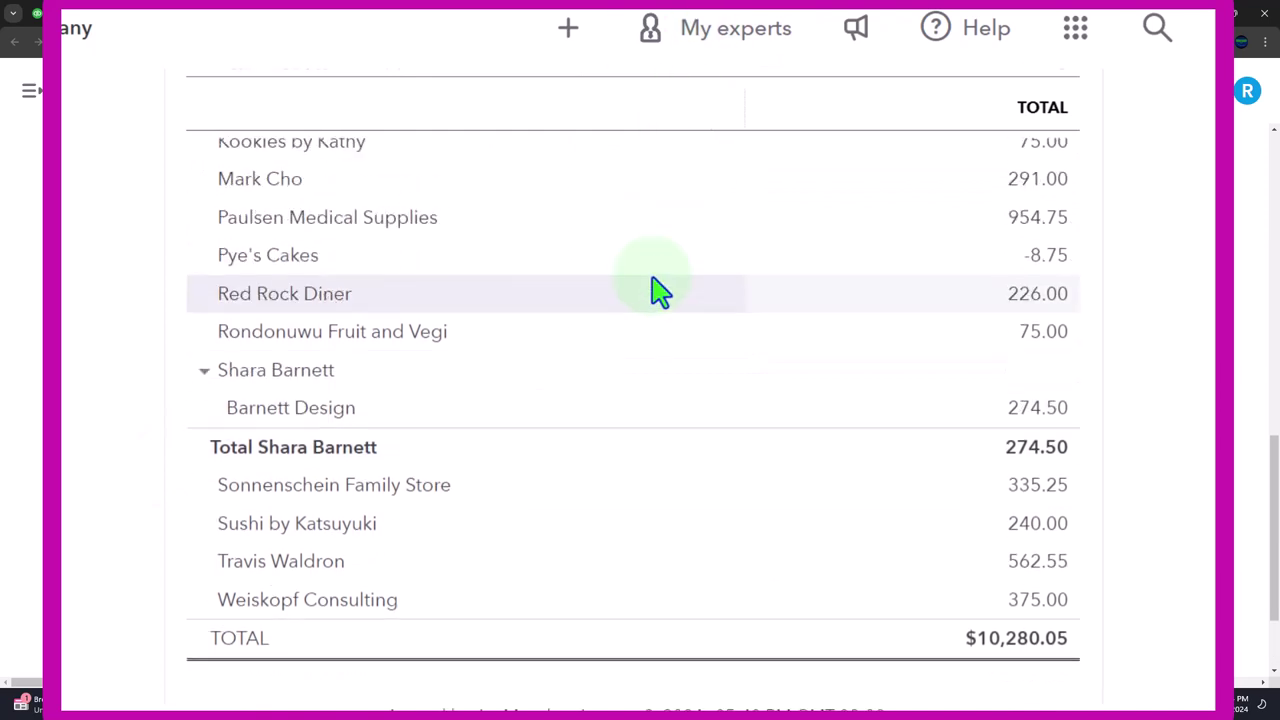
{"action": "scroll", "coordinate": [652, 291], "scroll_direction": "up", "scroll_amount": 6}
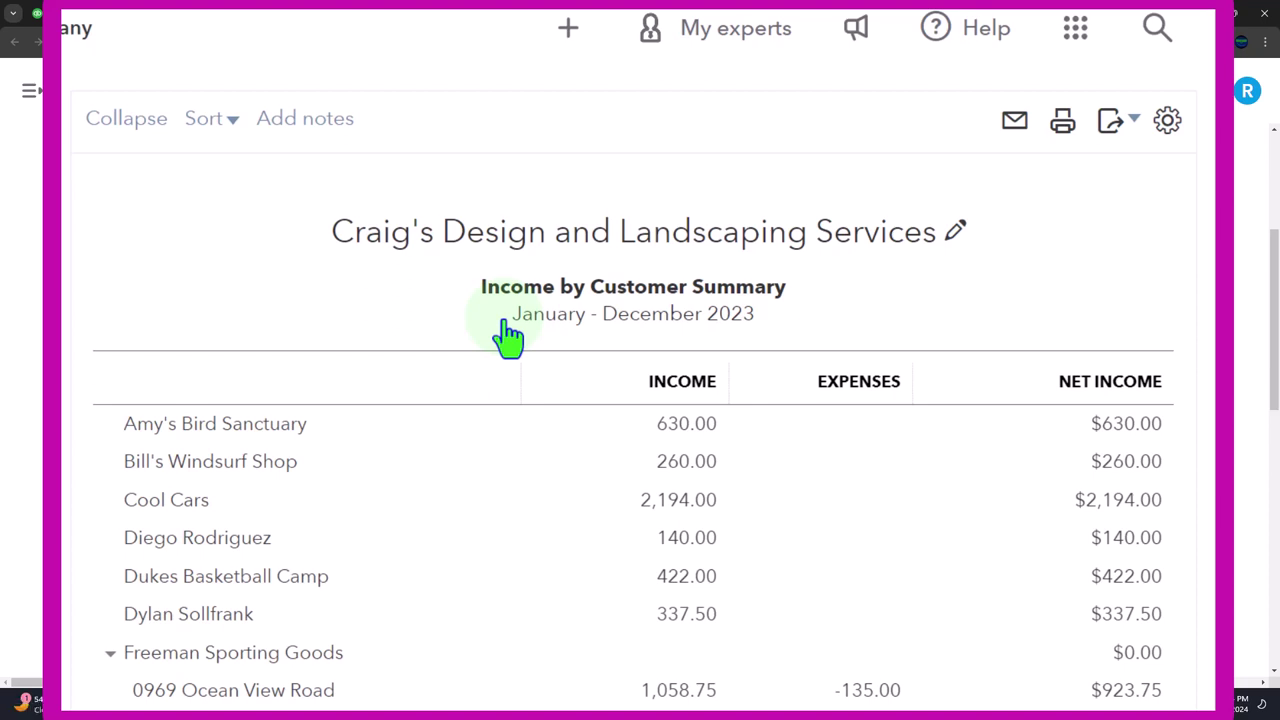
{"action": "scroll", "coordinate": [508, 338], "scroll_direction": "down", "scroll_amount": 3}
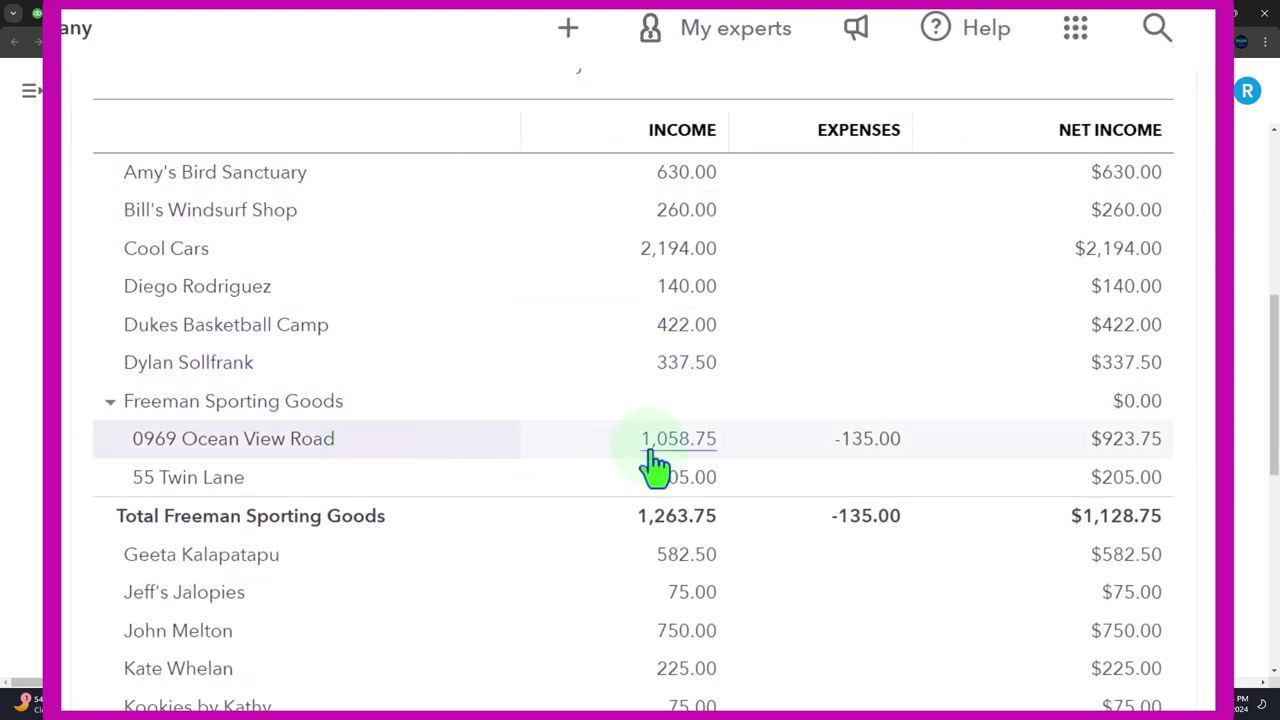
{"action": "scroll", "coordinate": [865, 462], "scroll_direction": "down", "scroll_amount": 2}
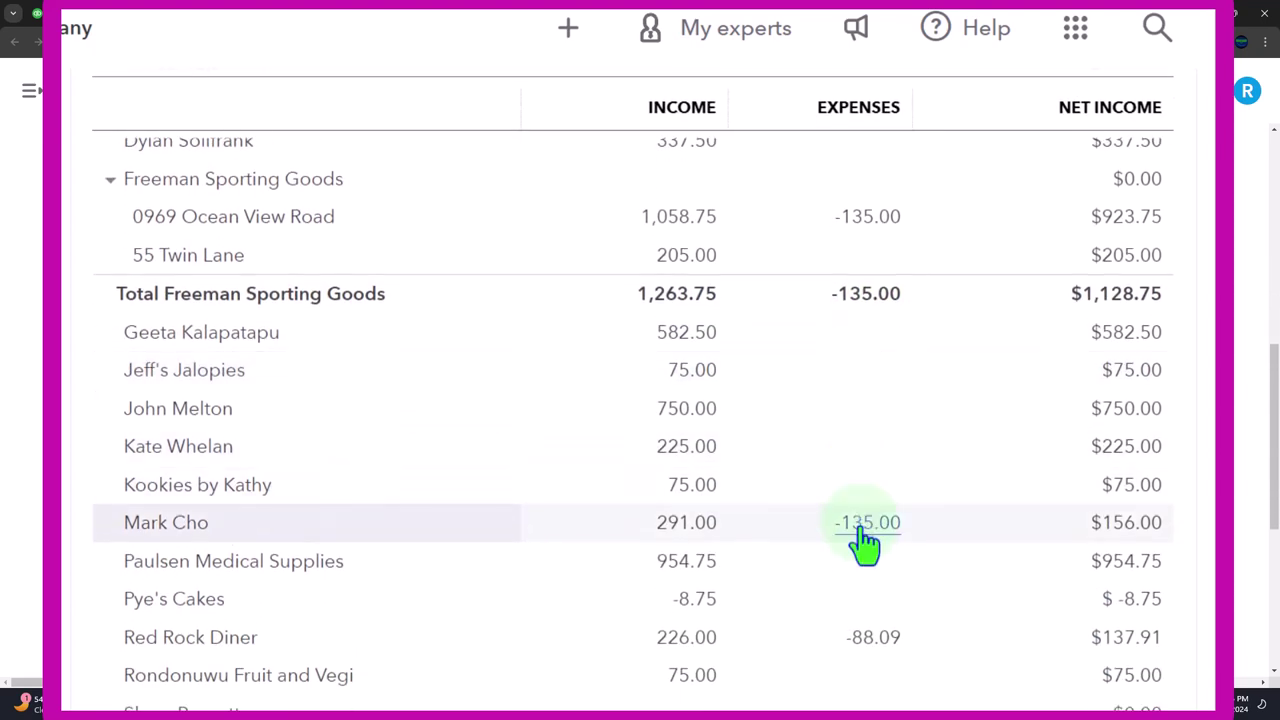
Step: Compare the income, expenses and net income totals in the Income by Customer Summary with the gross profit on the Profit and Loss report
{"action": "scroll", "coordinate": [866, 560], "scroll_direction": "down", "scroll_amount": 1}
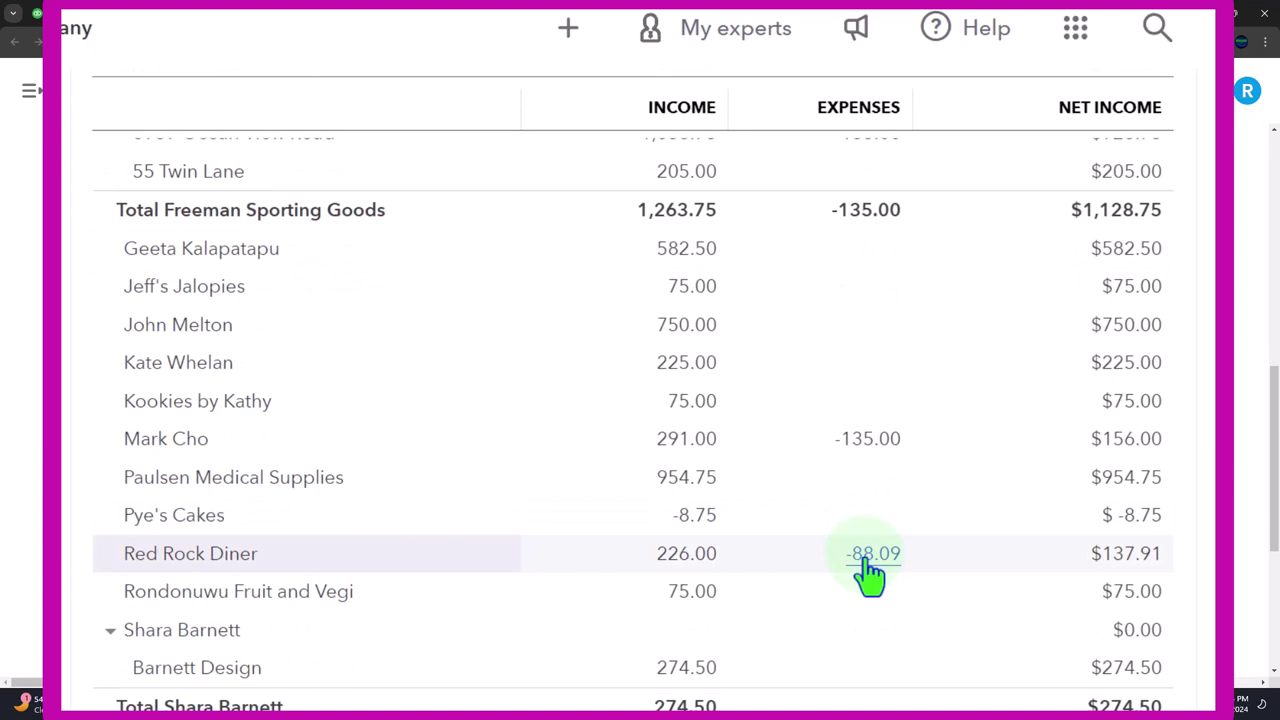
{"action": "scroll", "coordinate": [866, 565], "scroll_direction": "down", "scroll_amount": 2}
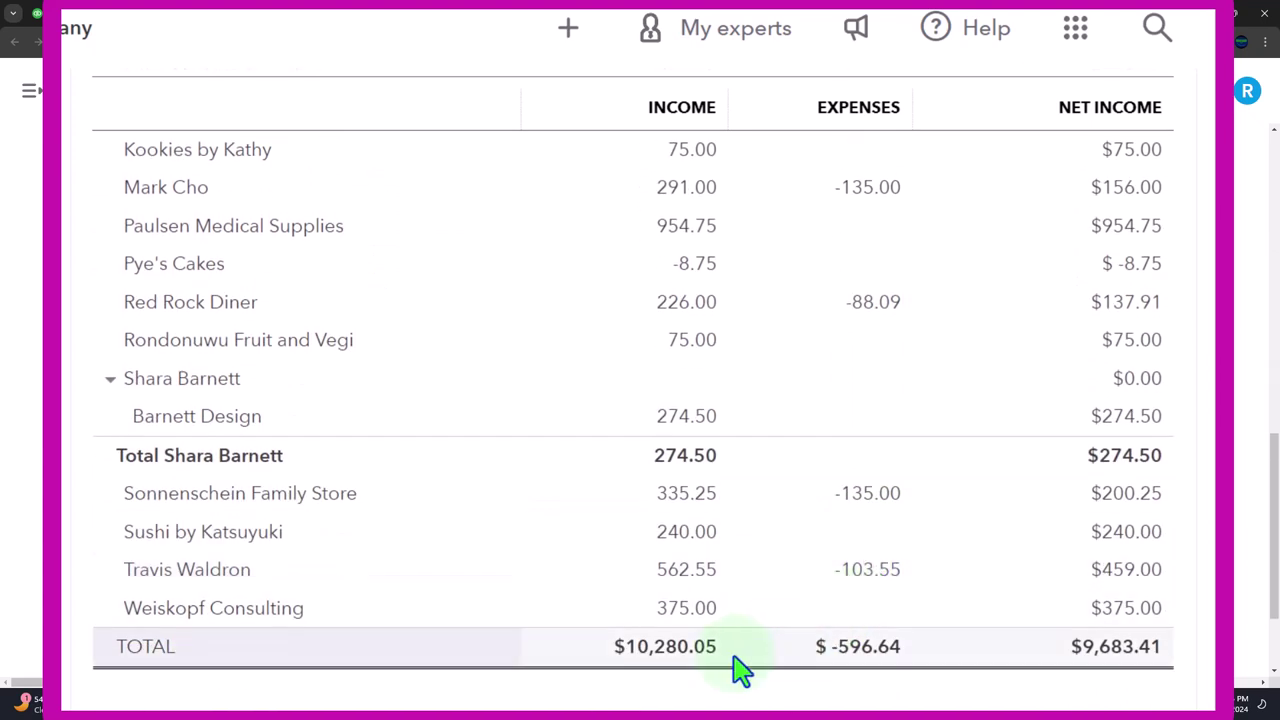
{"action": "left_click", "coordinate": [1106, 663]}
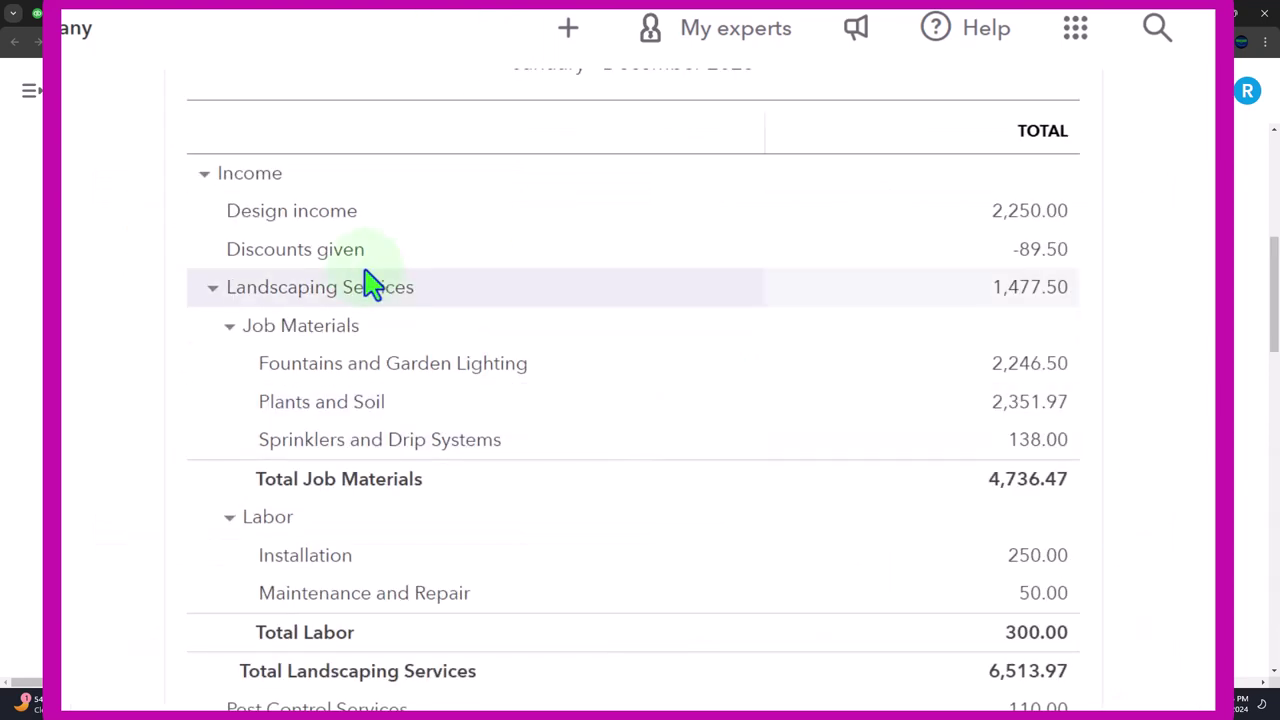
{"action": "scroll", "coordinate": [271, 334], "scroll_direction": "down", "scroll_amount": 3}
{"action": "scroll", "coordinate": [271, 334], "scroll_direction": "down", "scroll_amount": 2}
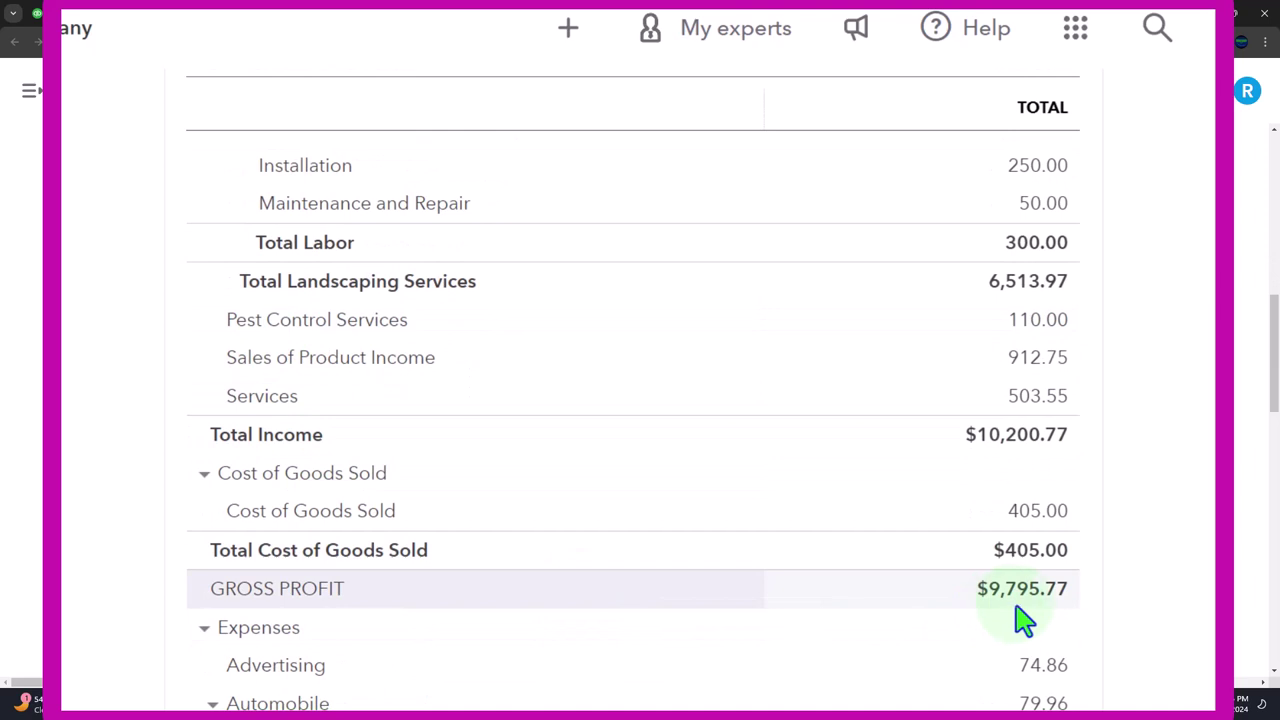
{"action": "left_click", "coordinate": [971, 588]}
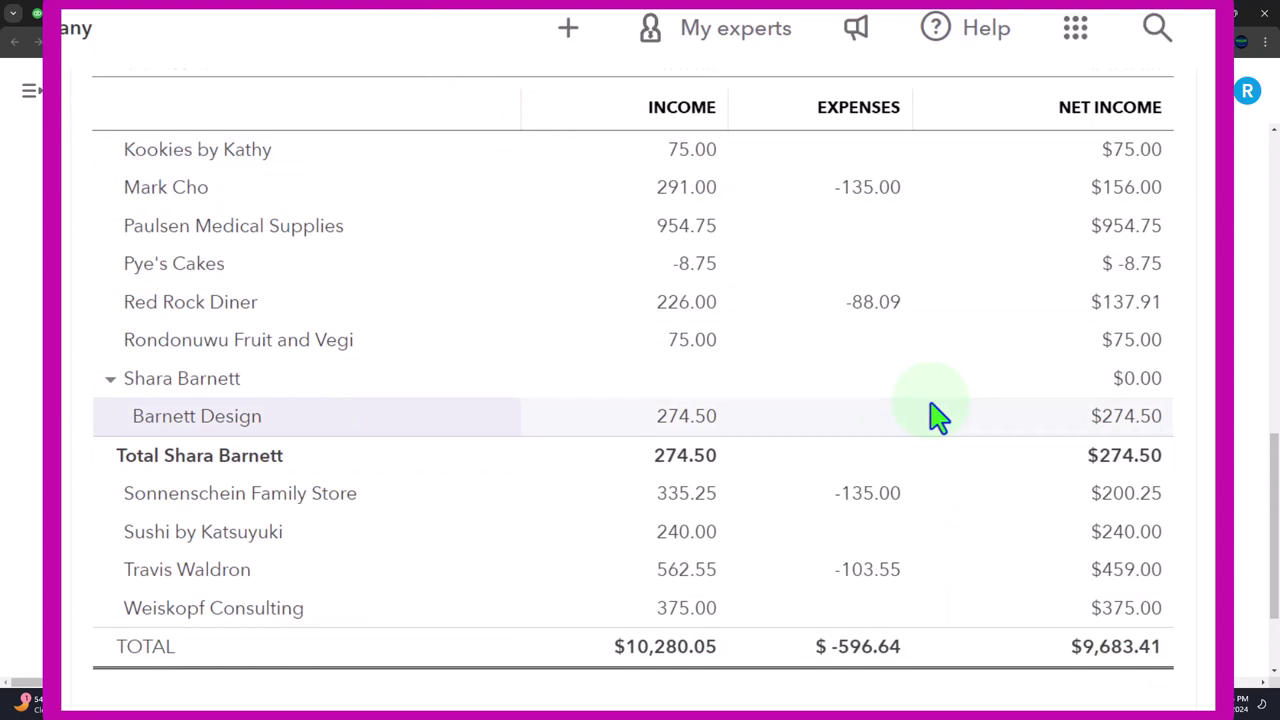
{"action": "left_click", "coordinate": [1116, 647]}
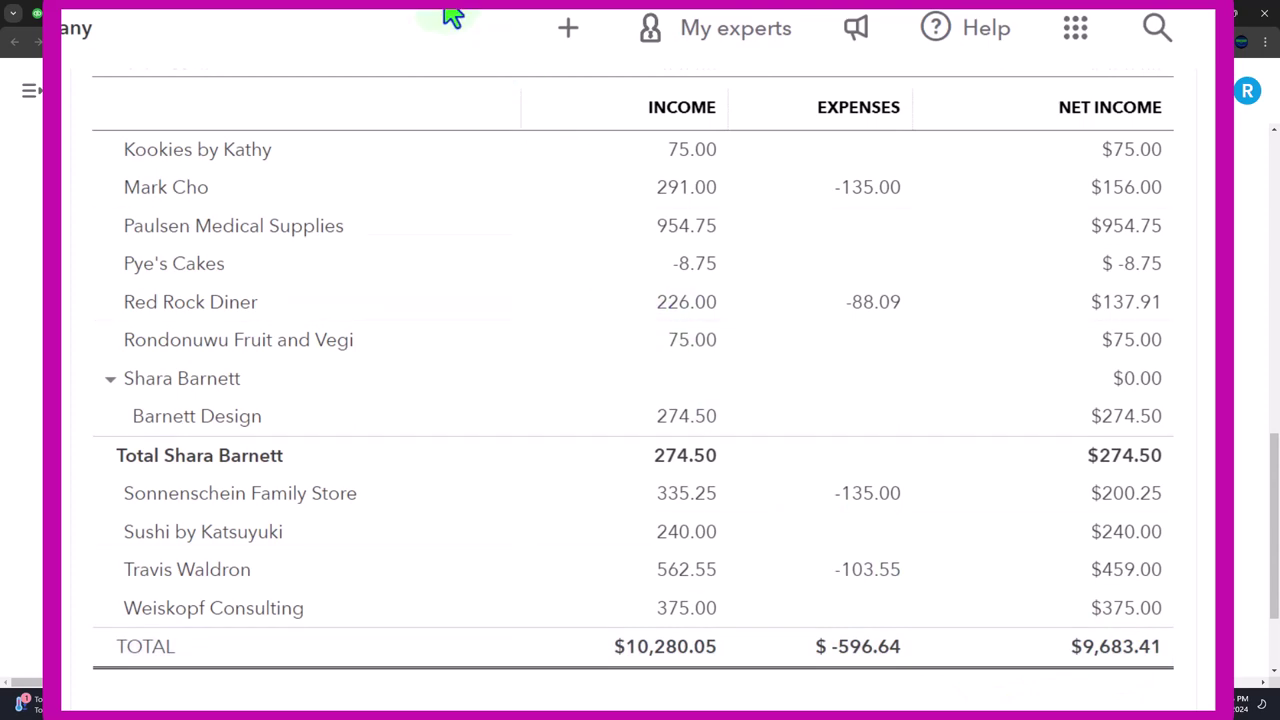
Step: On the Balance Sheet report, examine the accounts receivable, other current assets and accounts payable
{"action": "scroll", "coordinate": [425, 345], "scroll_direction": "up", "scroll_amount": 5}
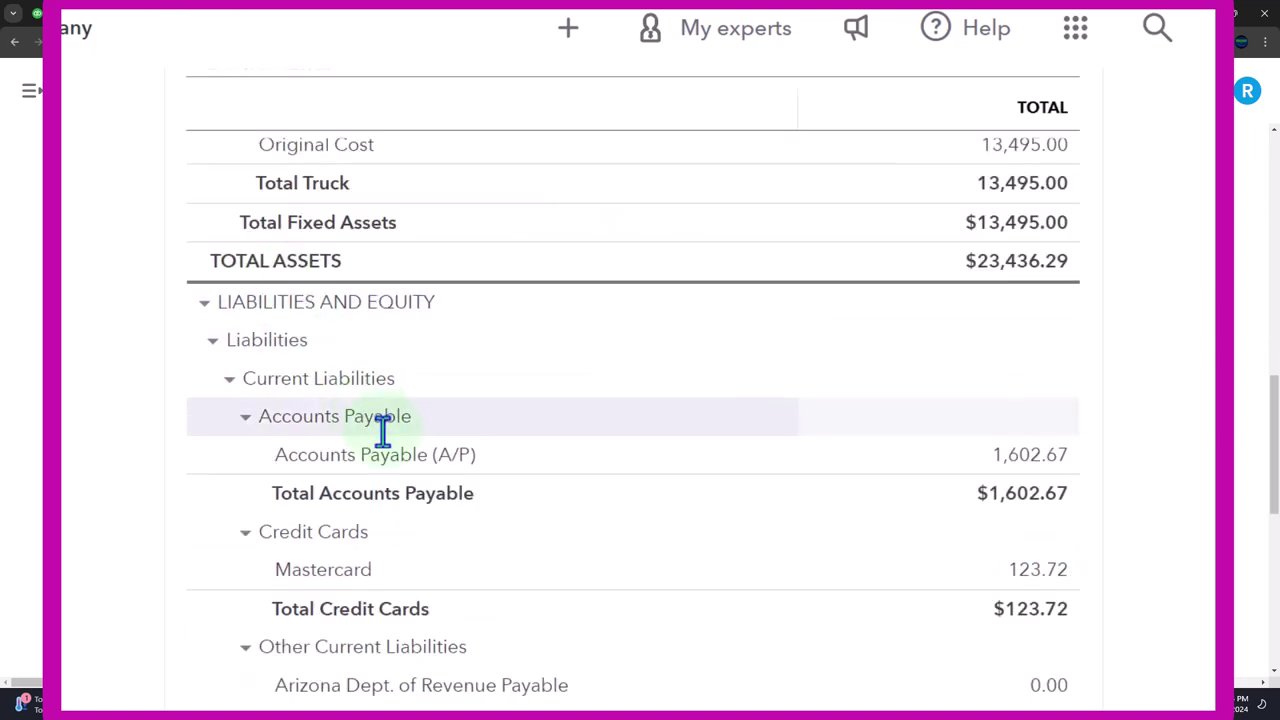
{"action": "scroll", "coordinate": [383, 430], "scroll_direction": "up", "scroll_amount": 6}
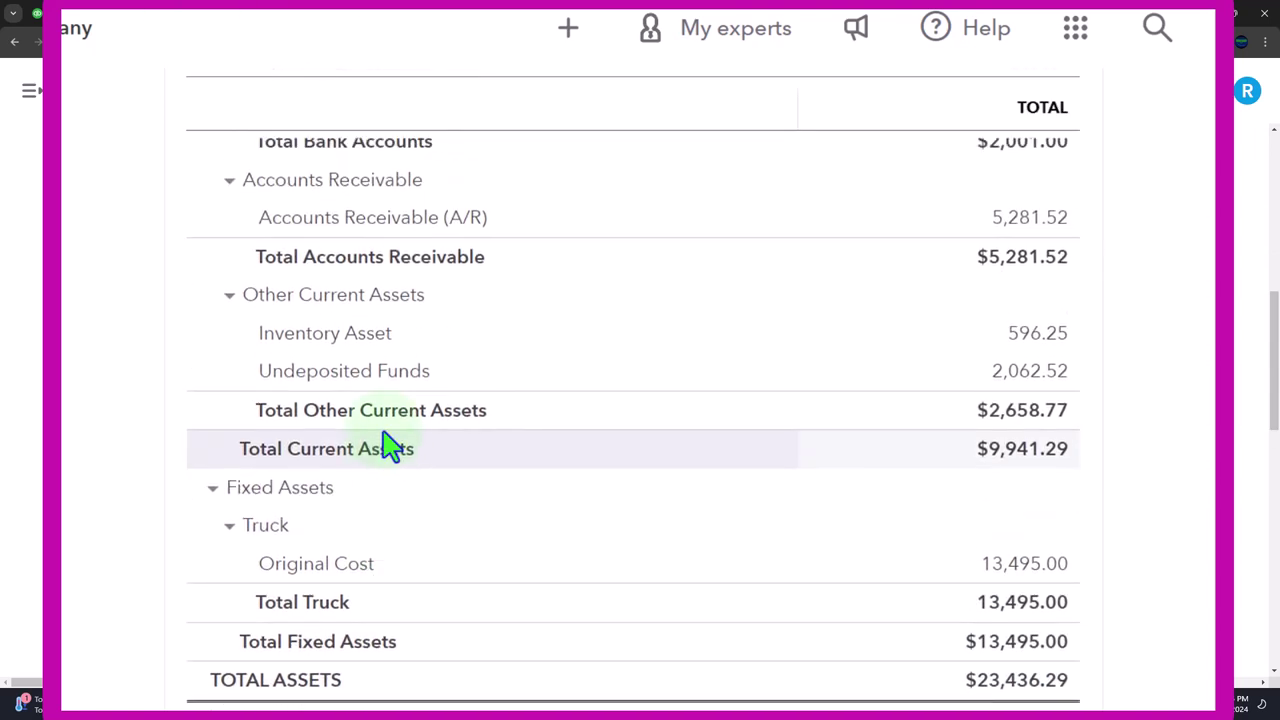
{"action": "scroll", "coordinate": [1003, 466], "scroll_direction": "down", "scroll_amount": 6}
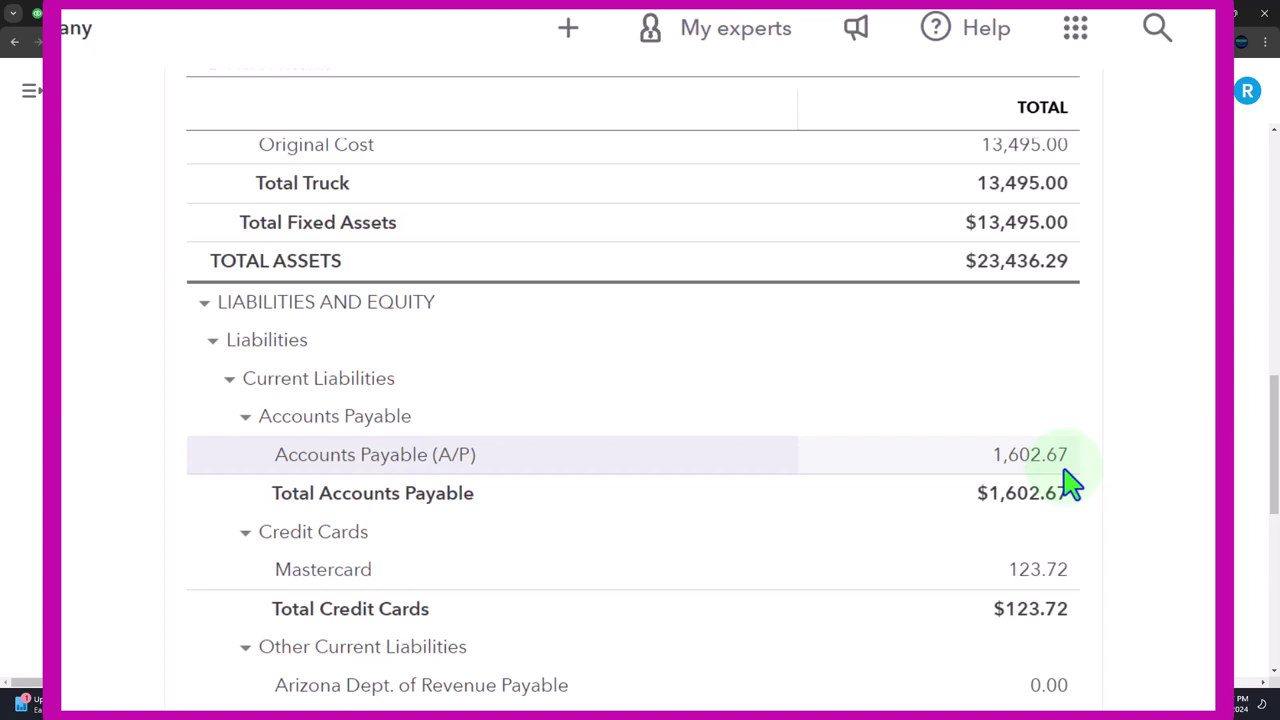
{"action": "scroll", "coordinate": [1065, 487], "scroll_direction": "up", "scroll_amount": 7}
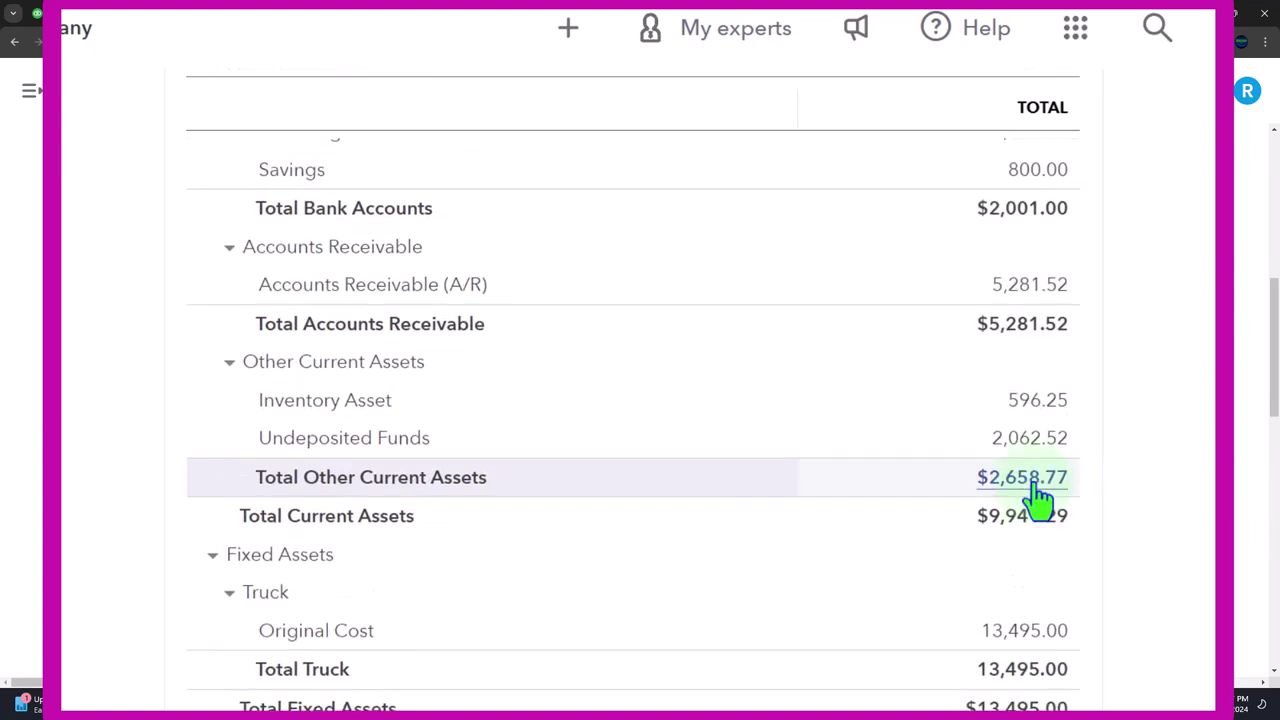
{"action": "scroll", "coordinate": [1040, 495], "scroll_direction": "up", "scroll_amount": 1}
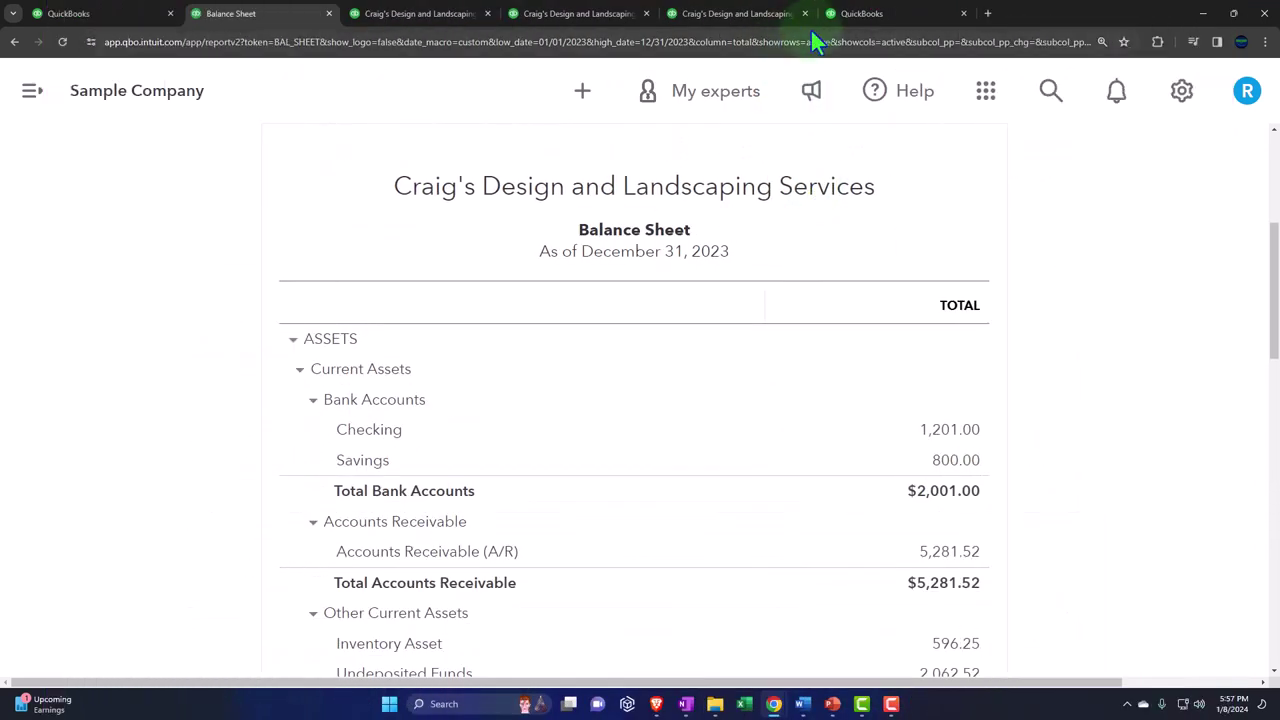
Step: Go to the Sales by Customer Detail report, look through its additional actions and export options, and close the lists
{"action": "left_click", "coordinate": [860, 14]}
{"action": "left_click", "coordinate": [745, 482]}
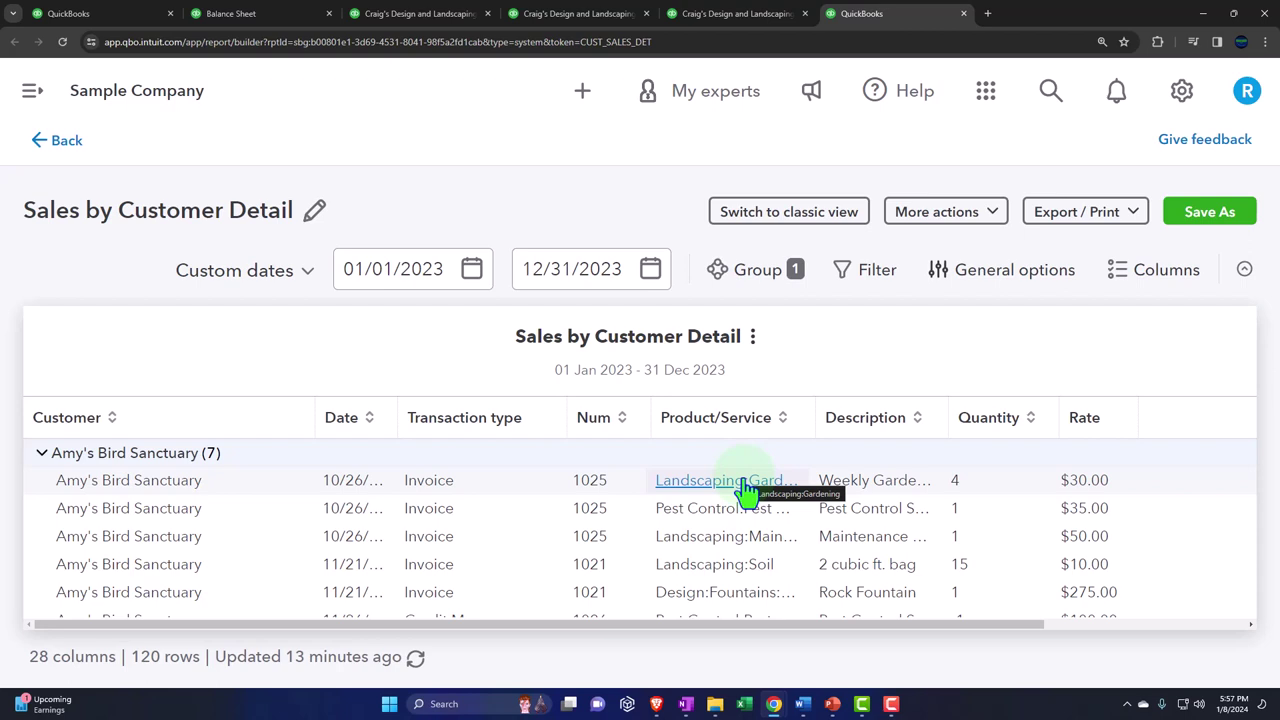
{"action": "left_click", "coordinate": [752, 229]}
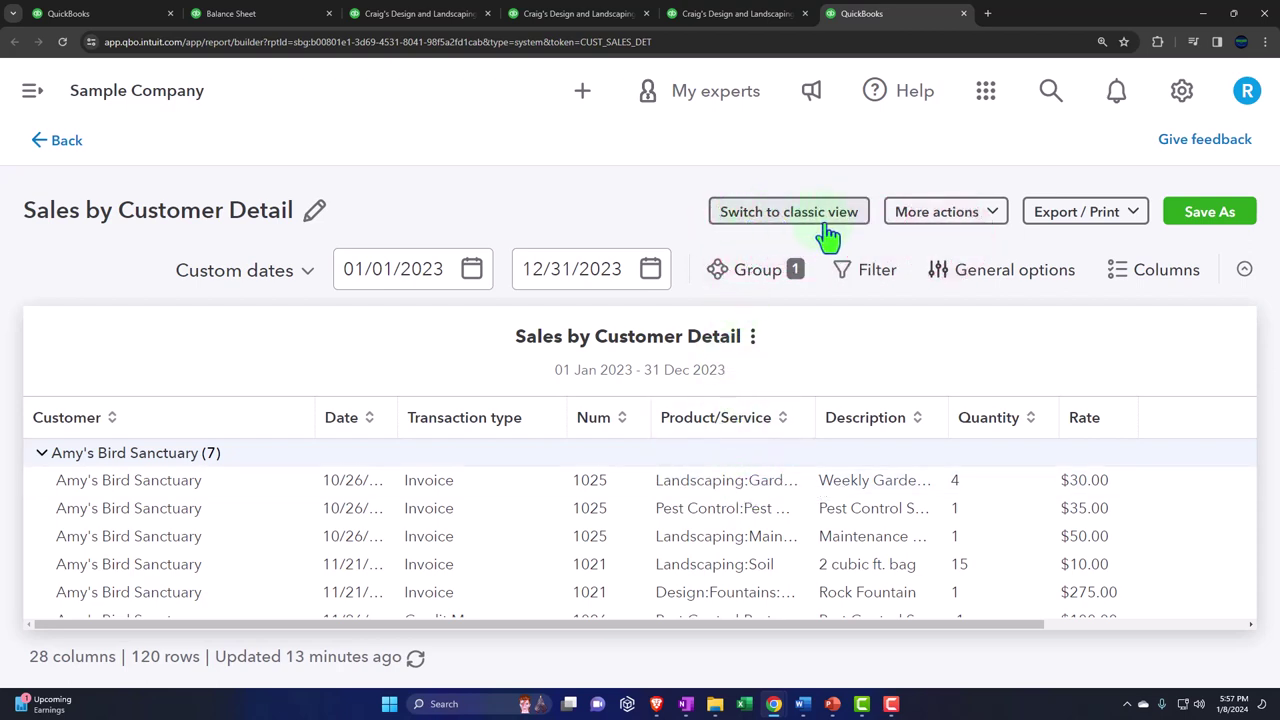
{"action": "left_click", "coordinate": [985, 222]}
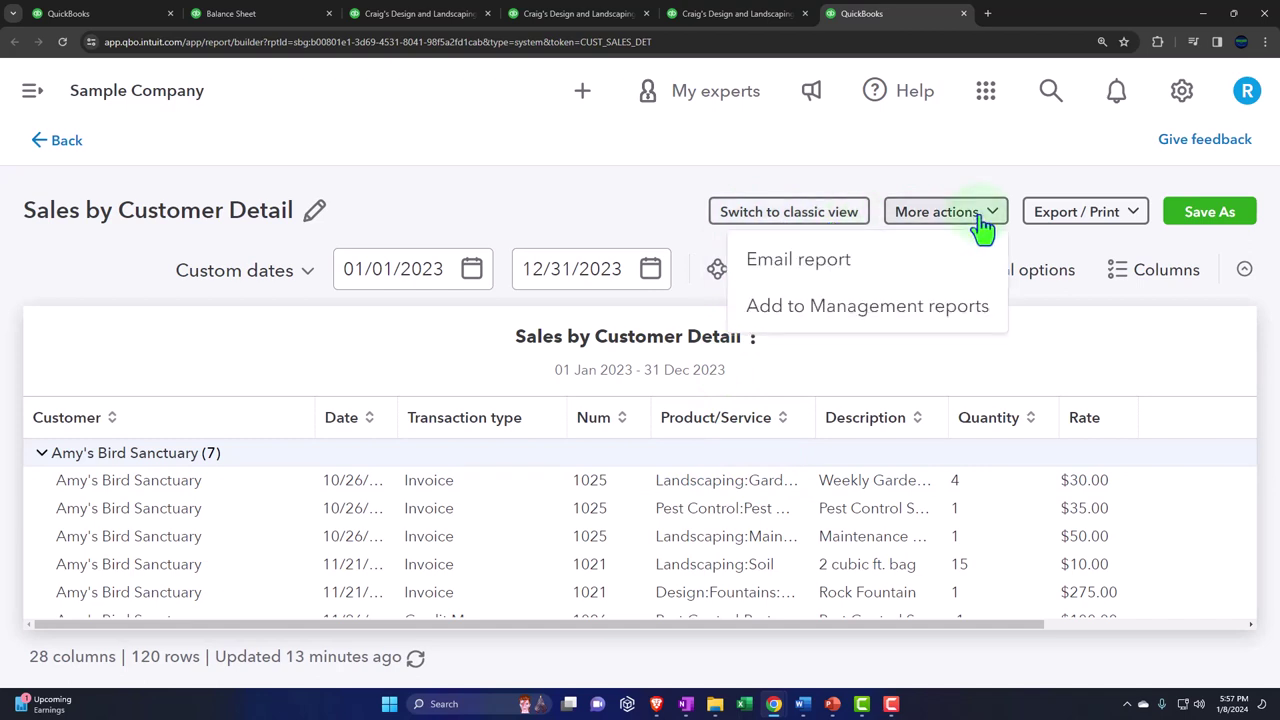
{"action": "left_click", "coordinate": [1128, 222]}
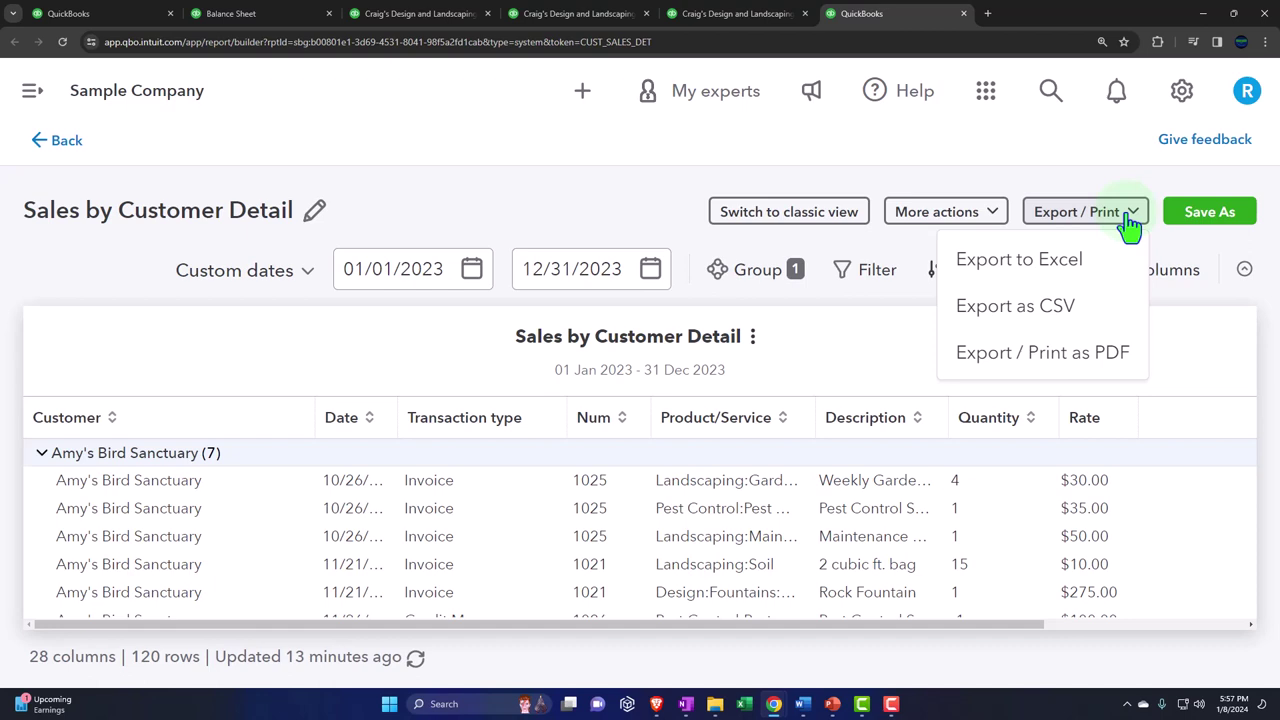
{"action": "left_click", "coordinate": [1128, 222]}
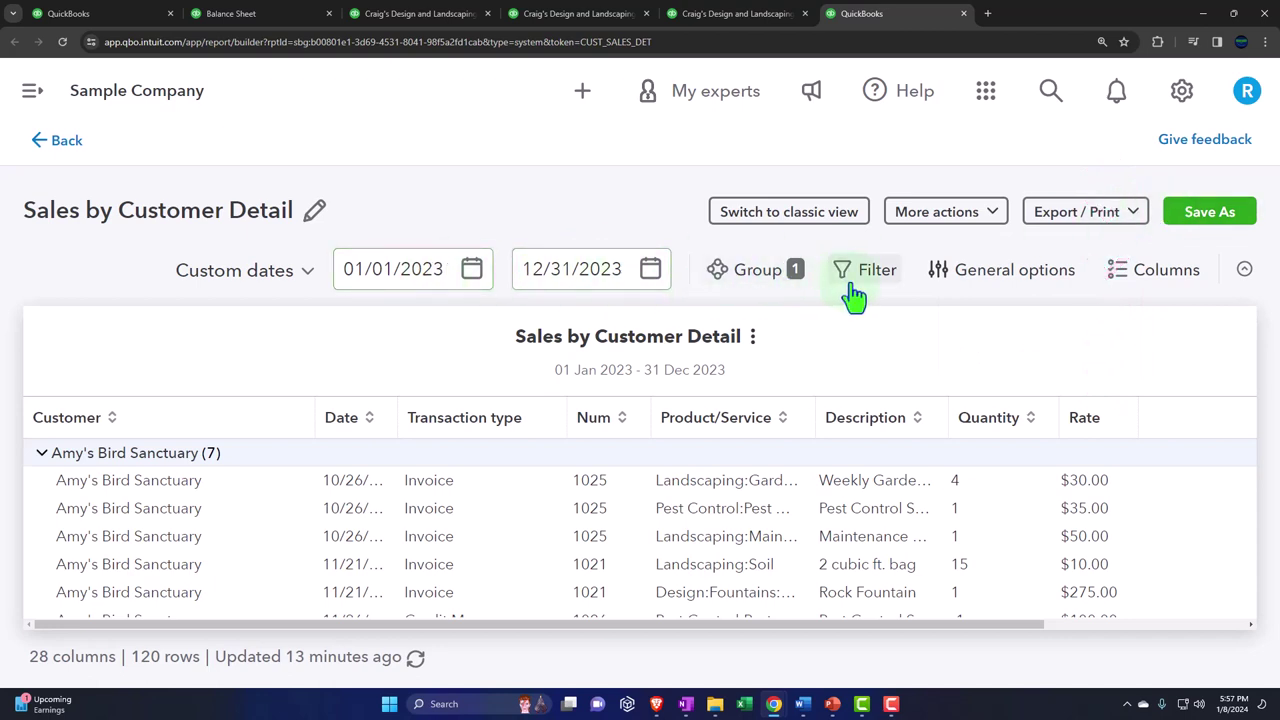
Step: Look through the general options and the column settings of the Sales by Customer Detail report, and close both
{"action": "left_click", "coordinate": [962, 283]}
{"action": "scroll", "coordinate": [937, 371], "scroll_direction": "down", "scroll_amount": 3}
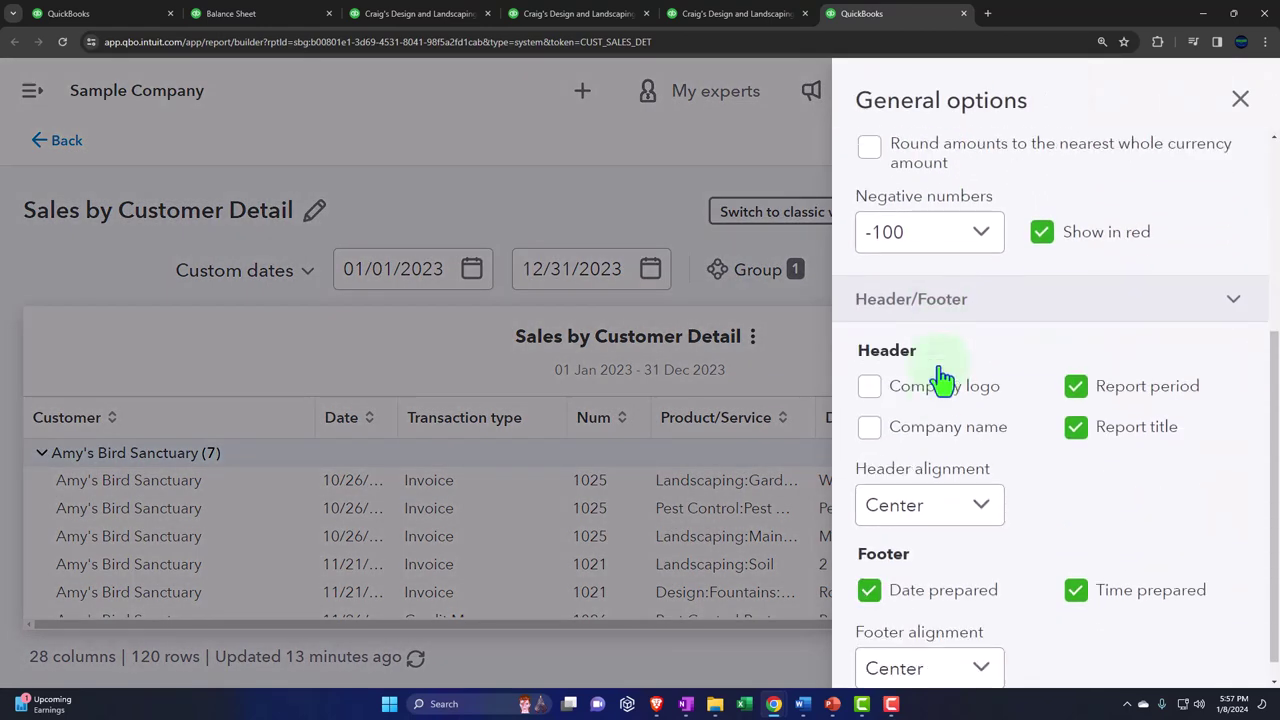
{"action": "scroll", "coordinate": [945, 366], "scroll_direction": "up", "scroll_amount": 3}
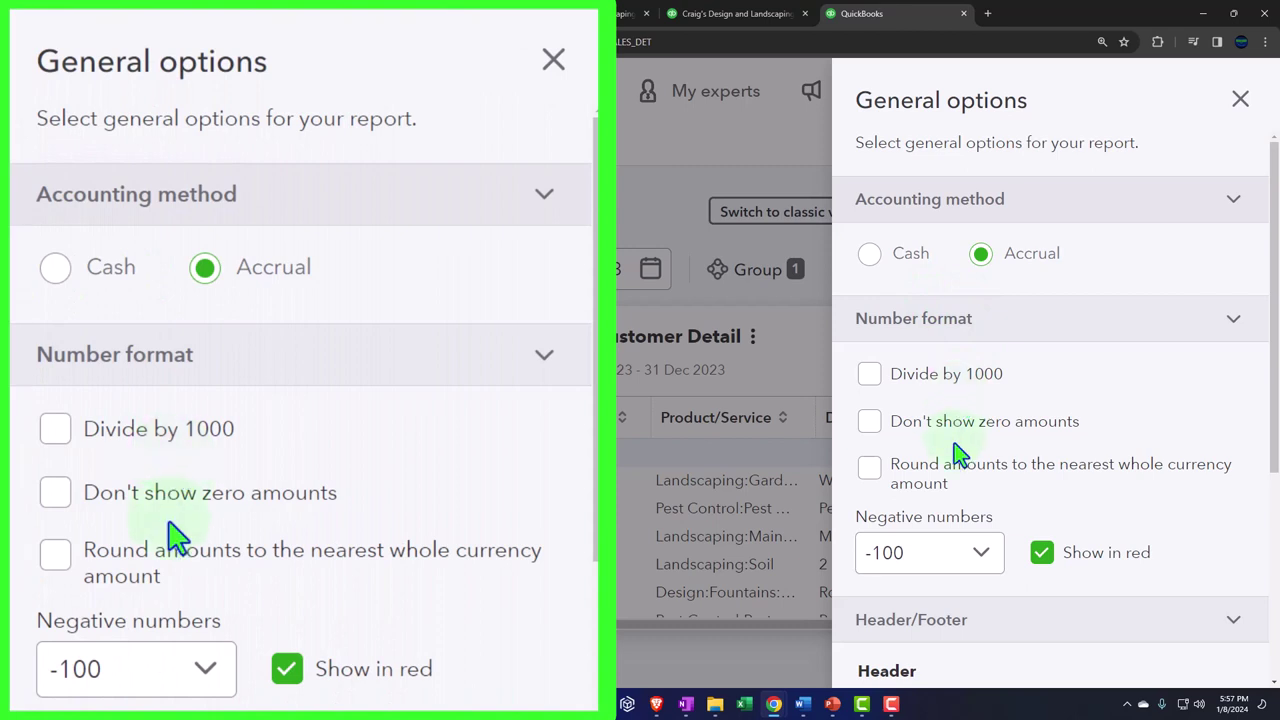
{"action": "scroll", "coordinate": [954, 462], "scroll_direction": "down", "scroll_amount": 5}
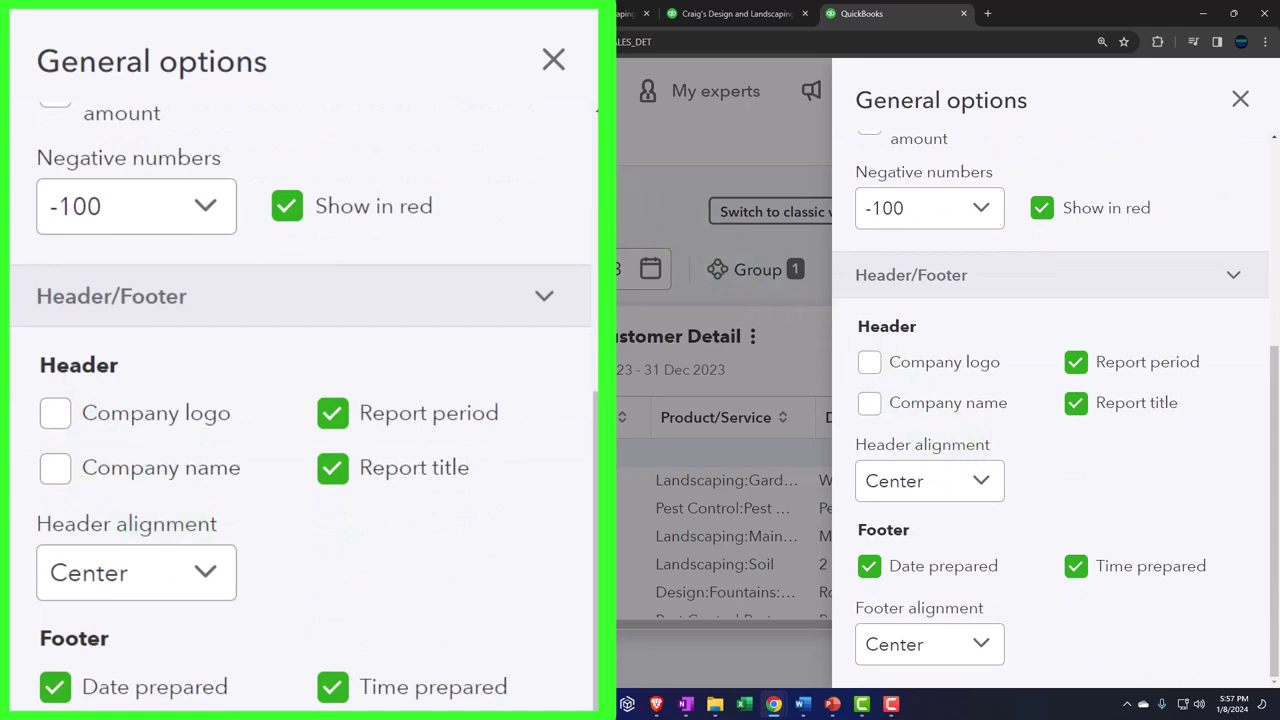
{"action": "left_click", "coordinate": [750, 255]}
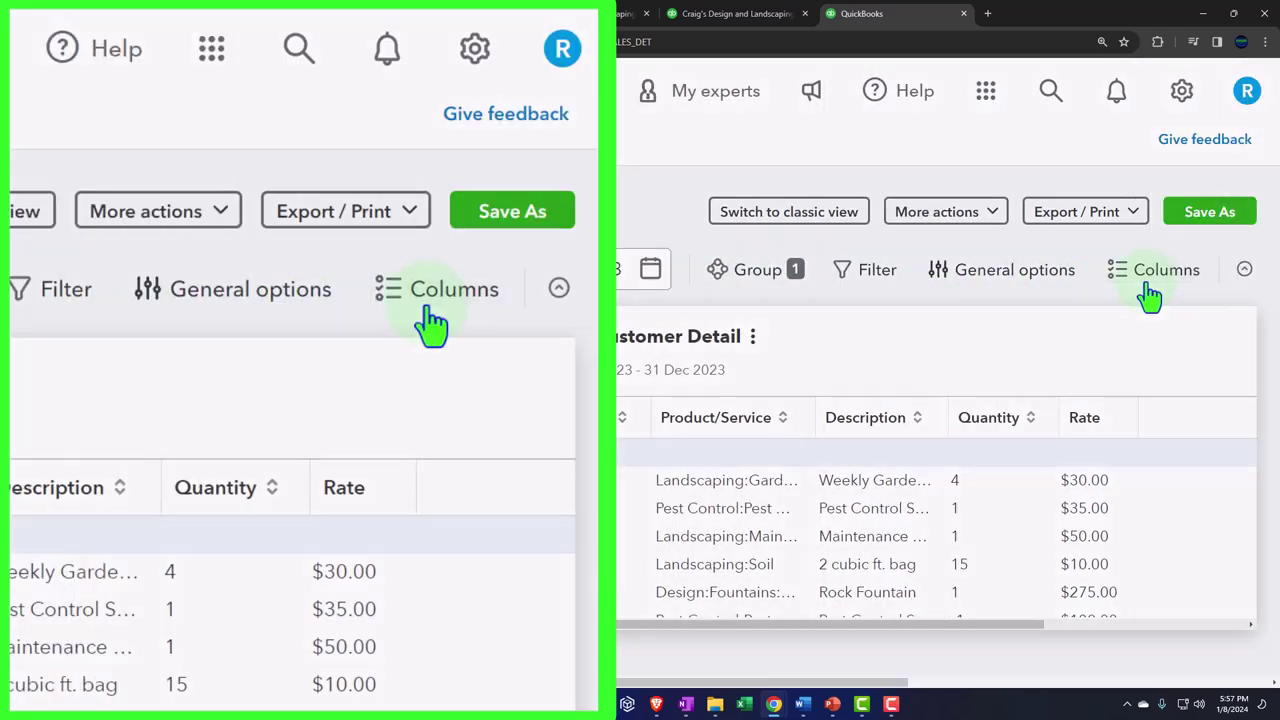
{"action": "left_click", "coordinate": [1150, 290]}
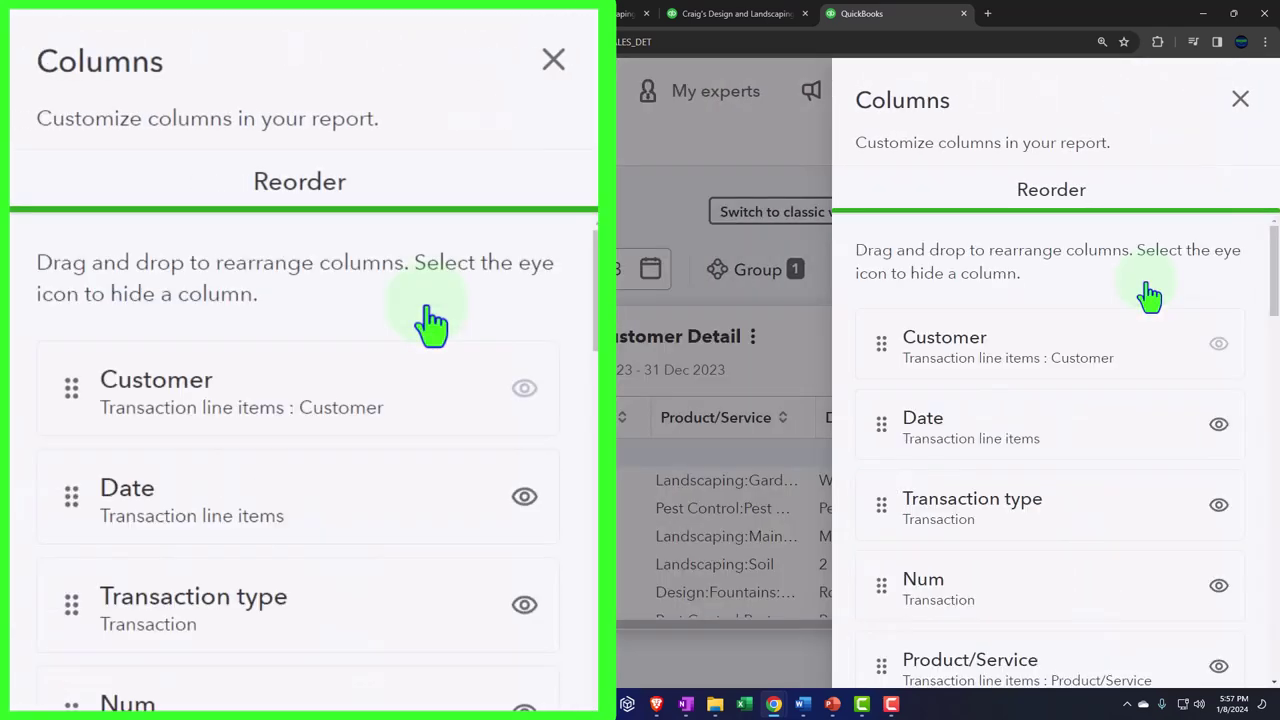
{"action": "left_click", "coordinate": [1241, 99]}
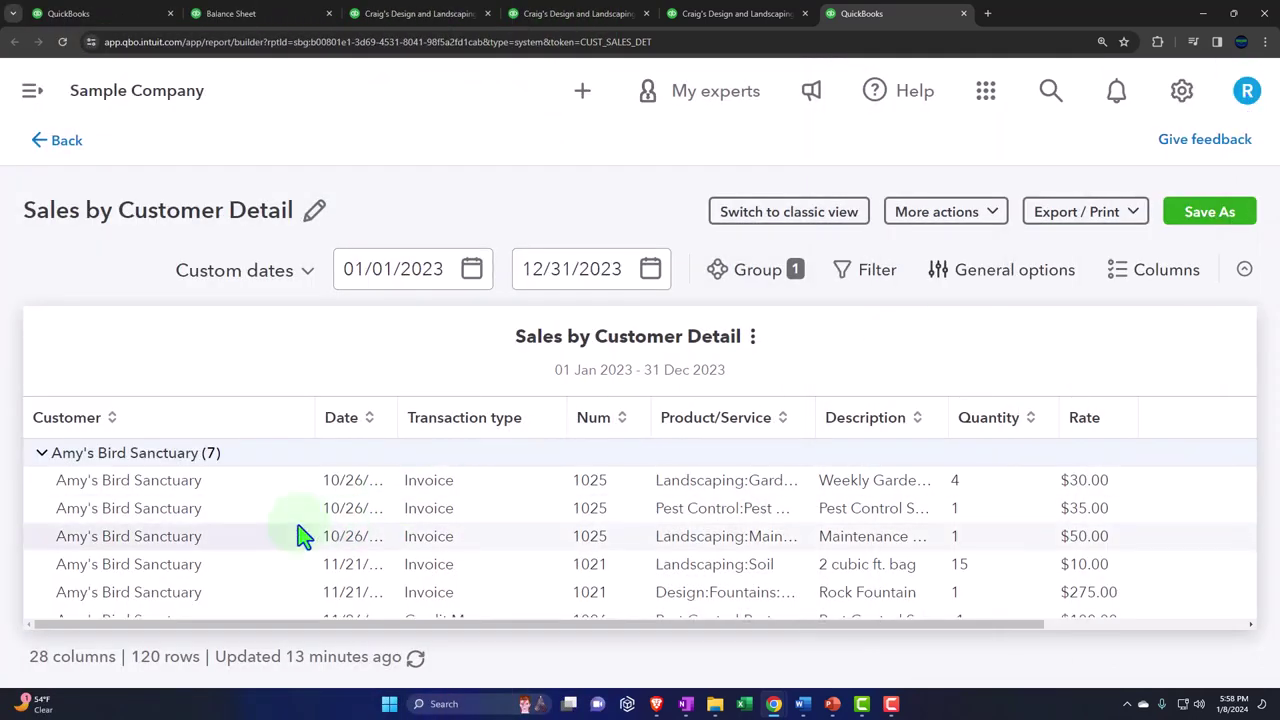
Step: Check the customer totals in the Sales by Customer Summary against the detail report, and return to Sales by Customer Detail
{"action": "left_click", "coordinate": [165, 418]}
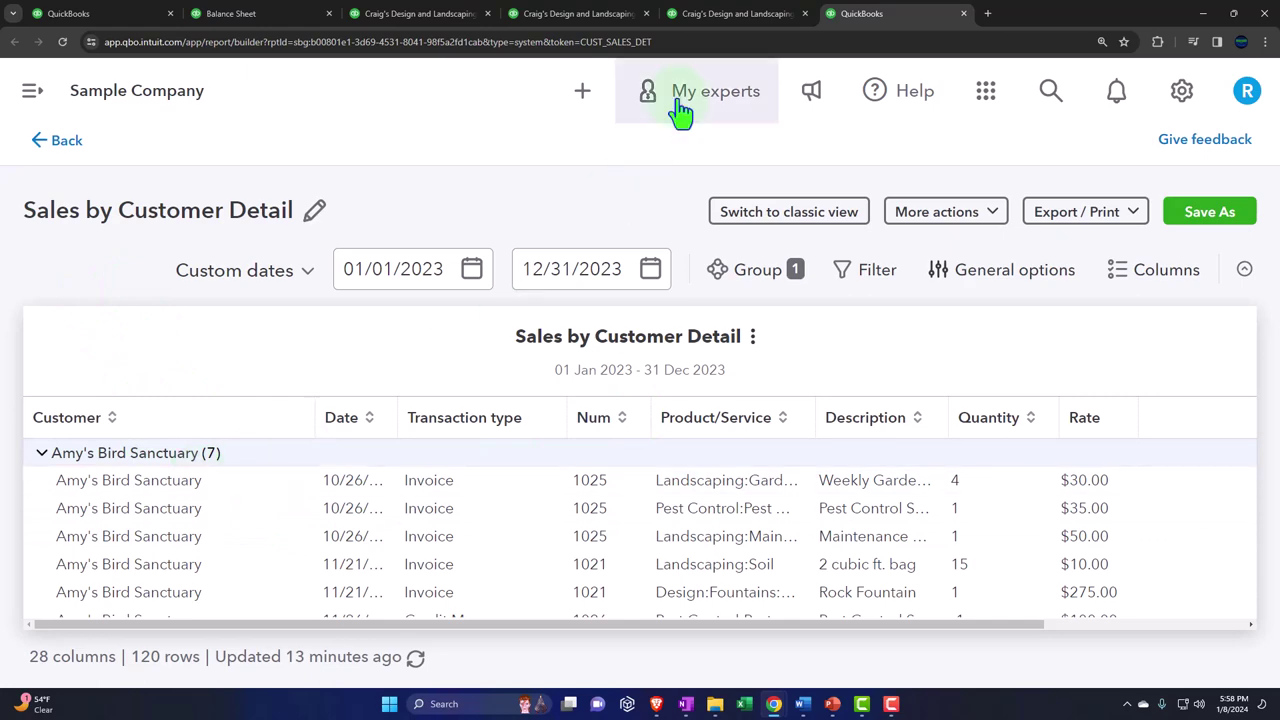
{"action": "left_click", "coordinate": [728, 13]}
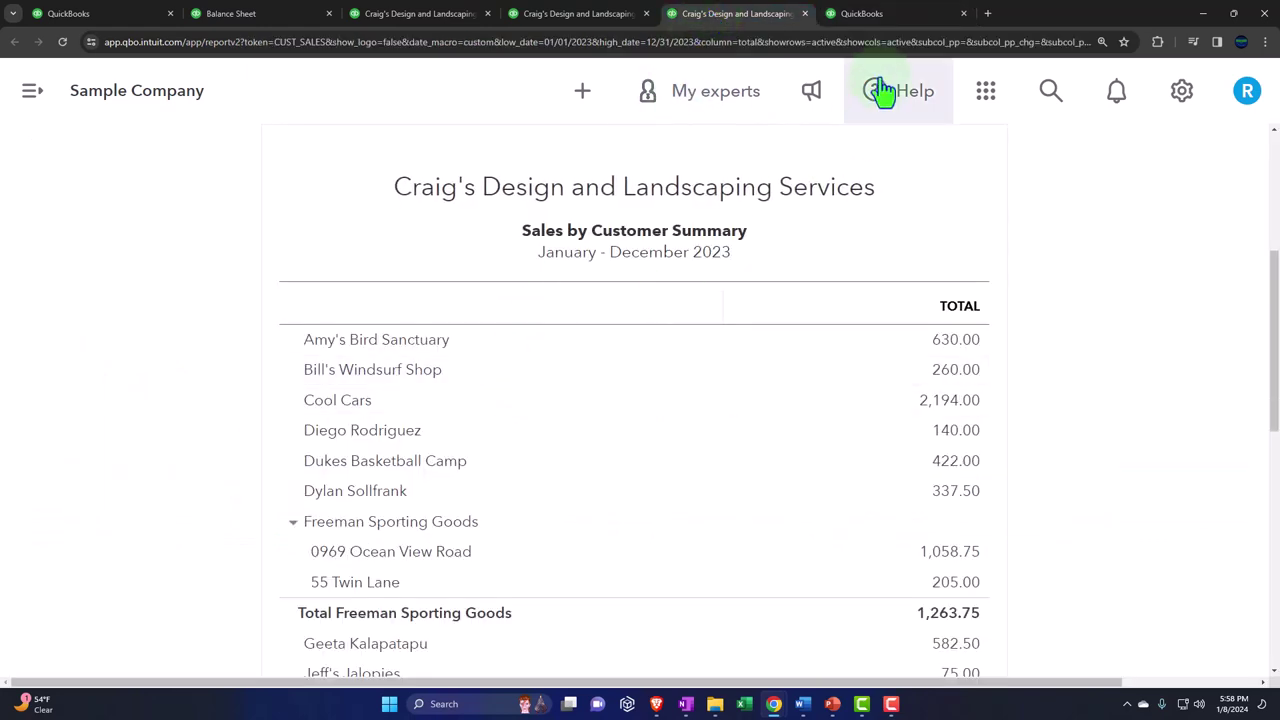
{"action": "left_click", "coordinate": [862, 13]}
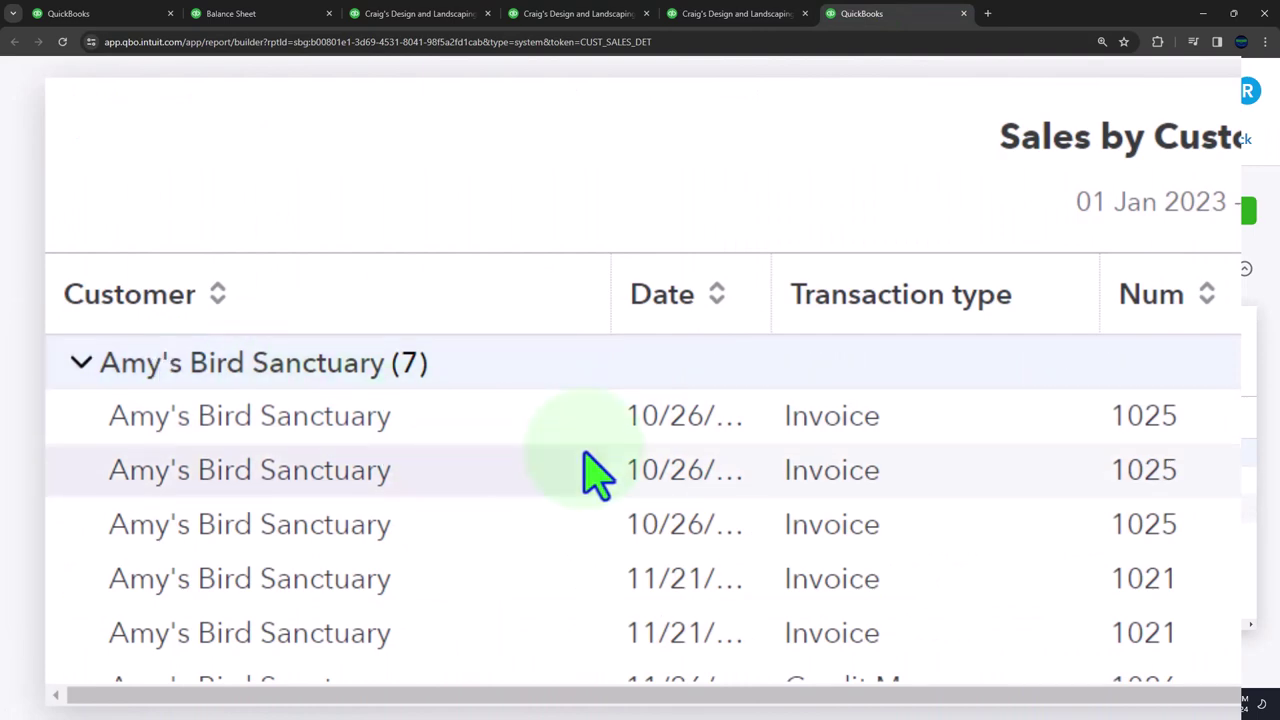
Step: Review the invoices and credit memos listed under each customer in Sales by Customer Detail, down to the last sub-customer
{"action": "scroll", "coordinate": [597, 472], "scroll_direction": "down", "scroll_amount": 5}
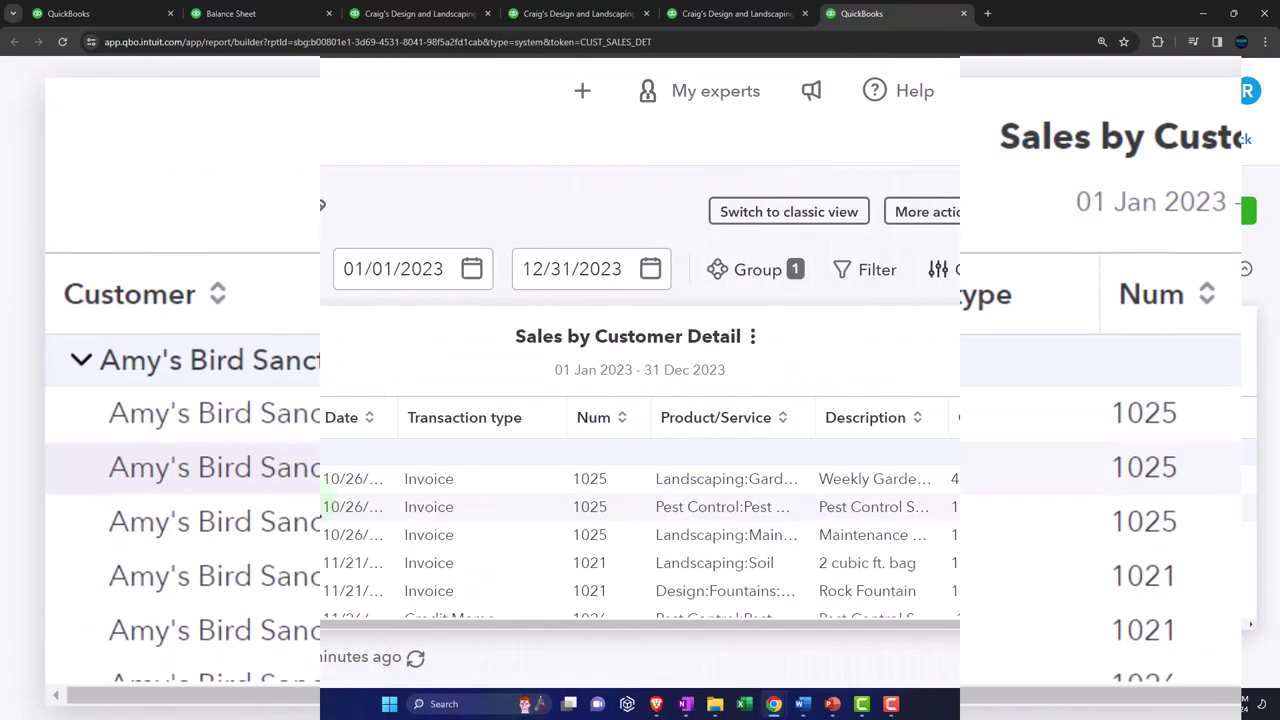
{"action": "key", "text": "ctrl+minus"}
{"action": "key", "text": "ctrl+minus"}
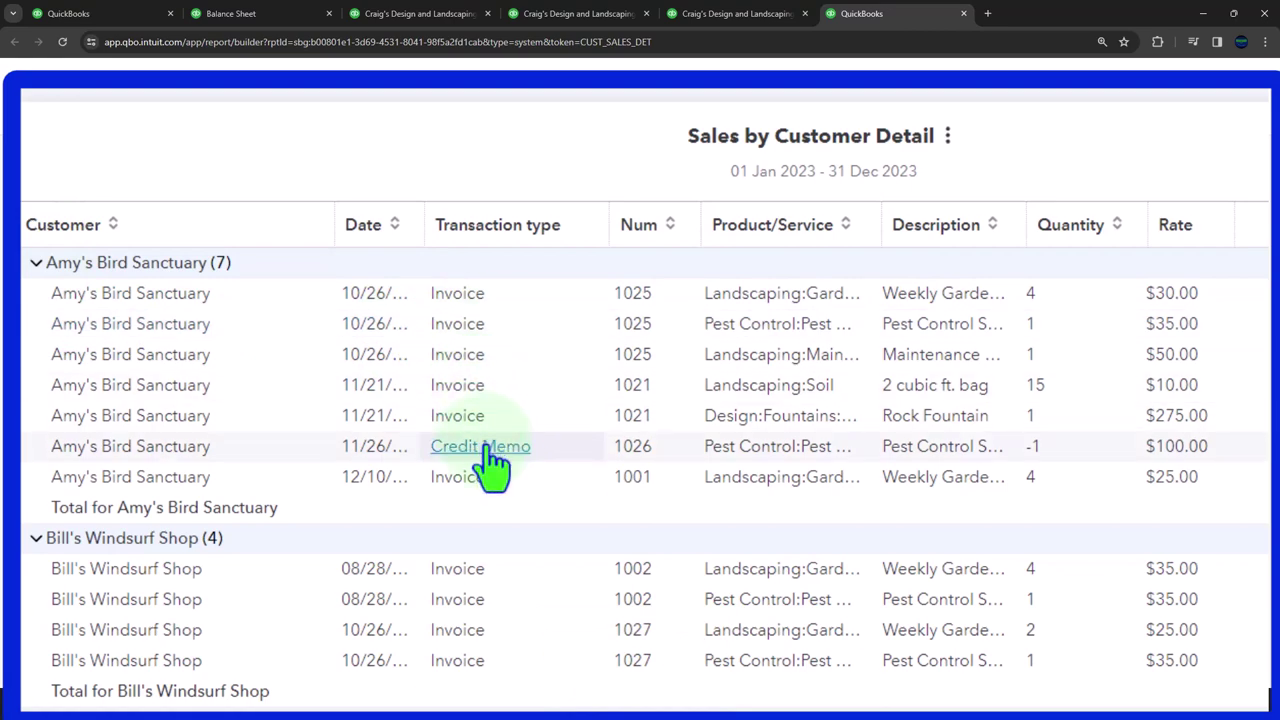
{"action": "scroll", "coordinate": [490, 447], "scroll_direction": "down", "scroll_amount": 6}
{"action": "scroll", "coordinate": [487, 447], "scroll_direction": "down", "scroll_amount": 10}
{"action": "scroll", "coordinate": [487, 445], "scroll_direction": "down", "scroll_amount": 15}
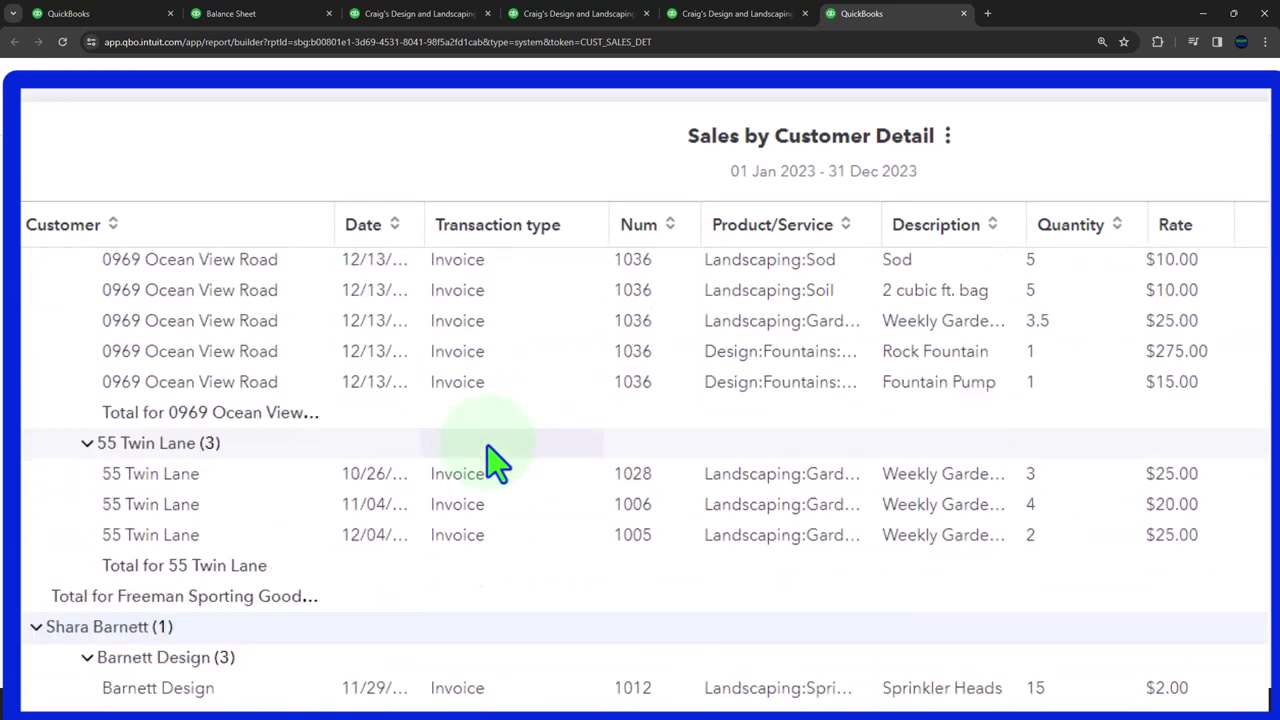
{"action": "scroll", "coordinate": [487, 445], "scroll_direction": "down", "scroll_amount": 3}
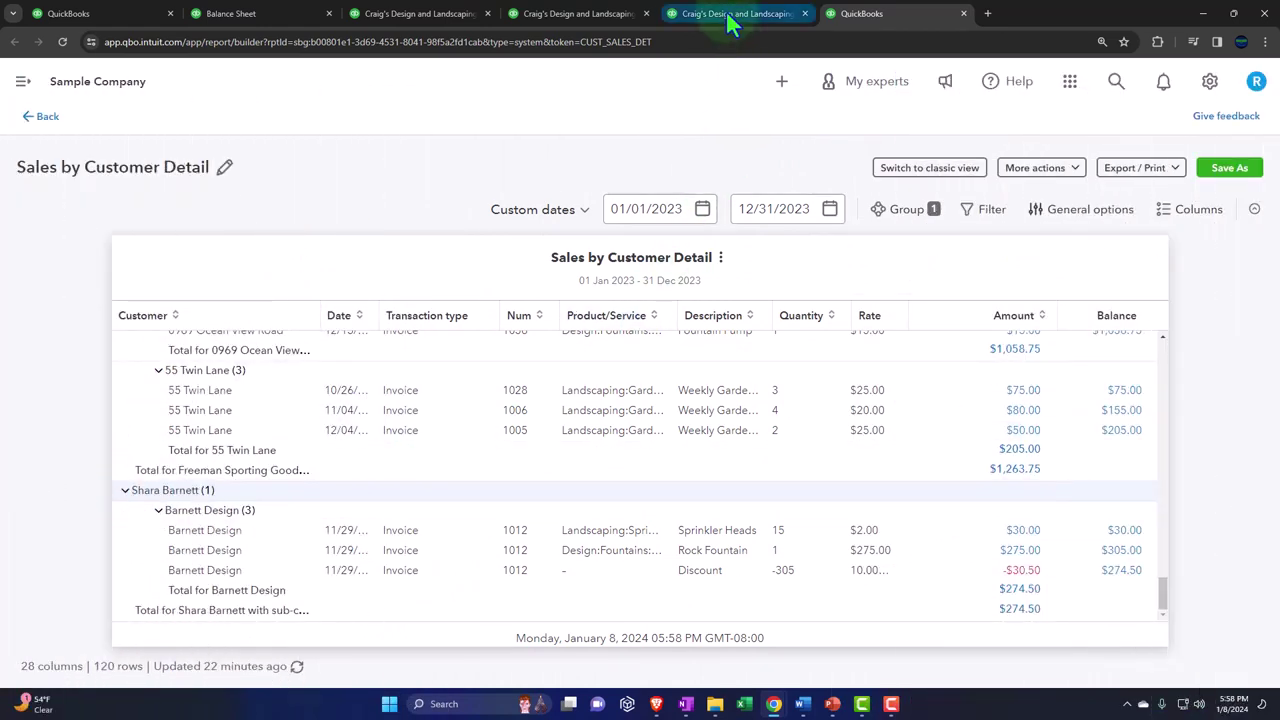
Step: Go back through the Sales by Customer Summary to the Profit and Loss report and review the income accounts
{"action": "left_click", "coordinate": [728, 20]}
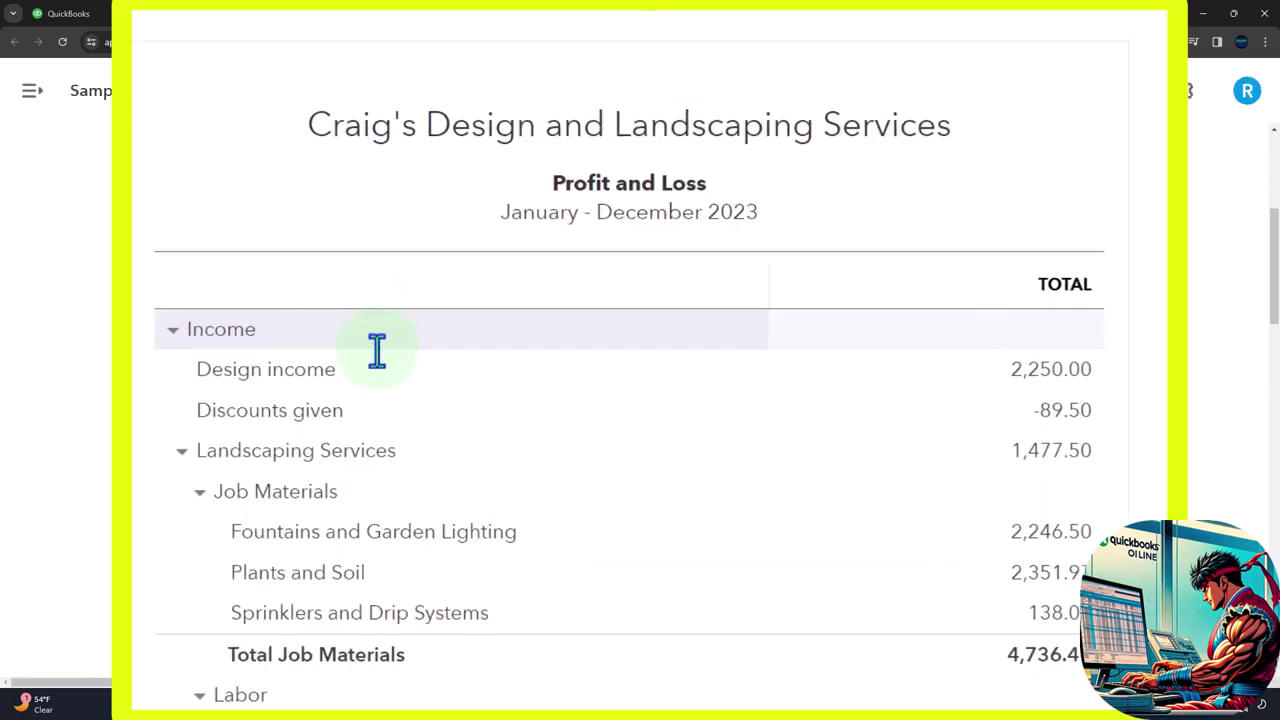
{"action": "scroll", "coordinate": [377, 350], "scroll_direction": "down", "scroll_amount": 1}
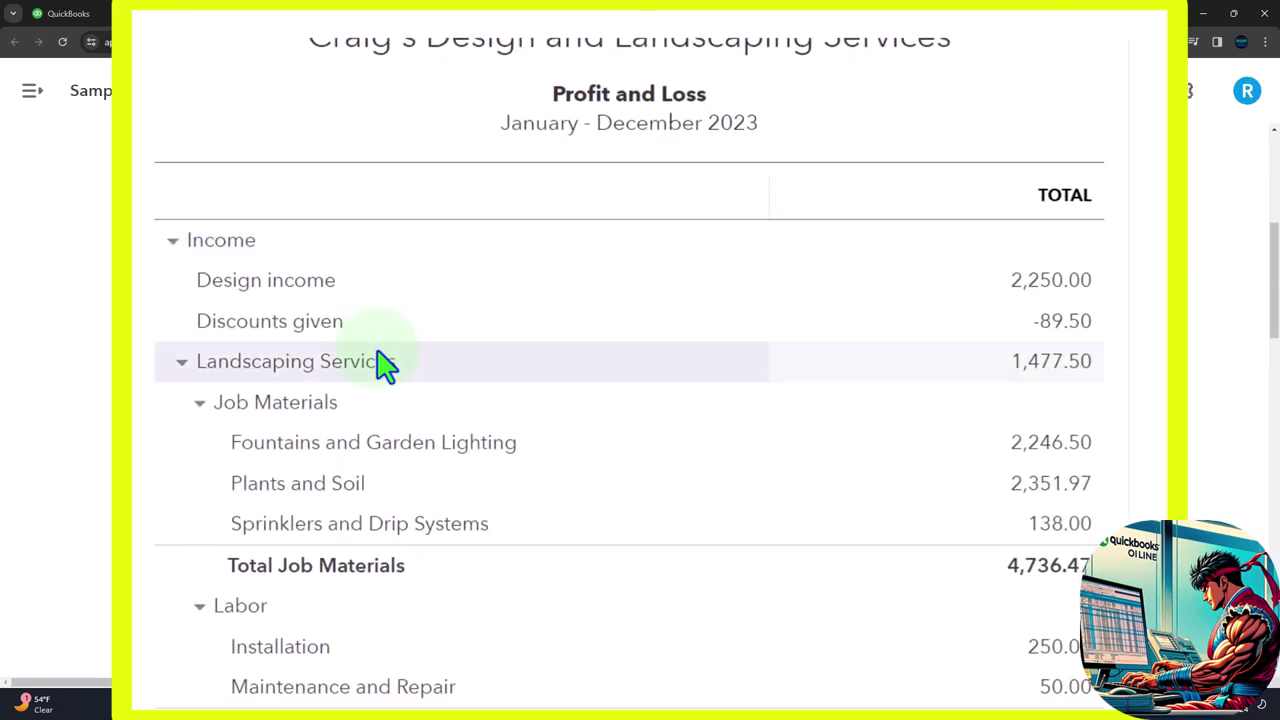